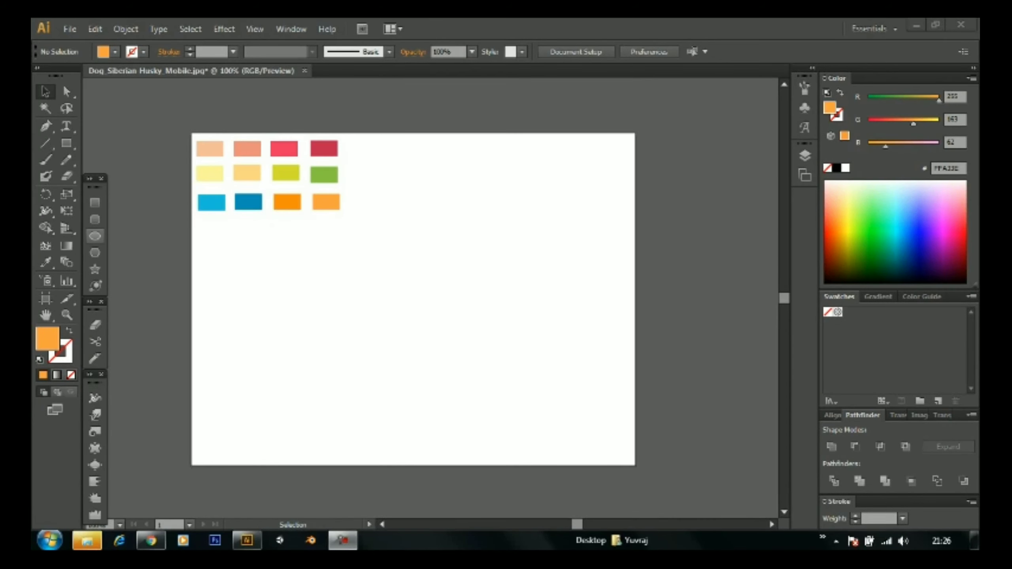
Step: Draw the round face circle and move it up into position on the canvas
left_click_drag(387, 237, 490, 338)
key("v")
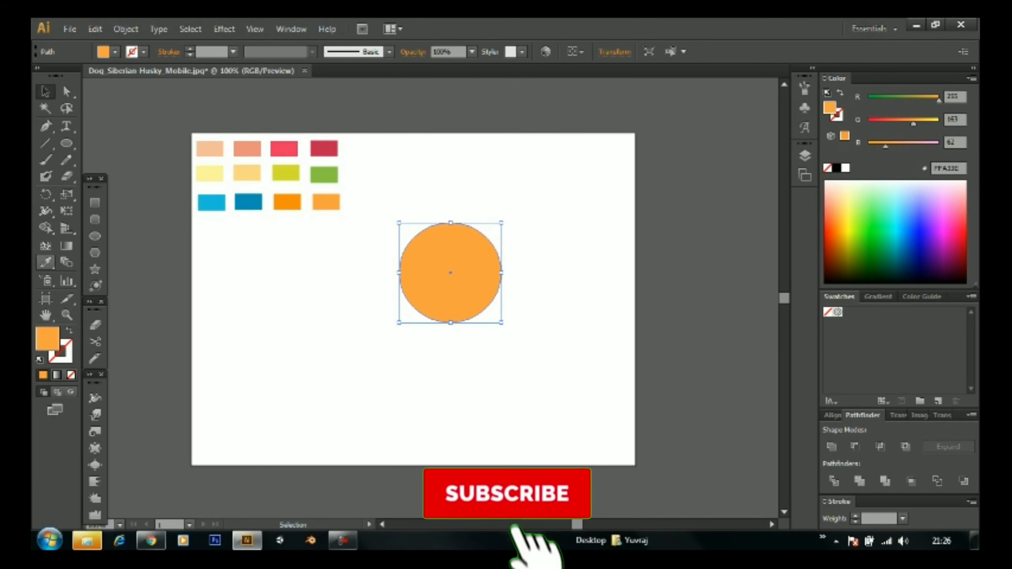
left_click_drag(450, 272, 442, 246)
left_click(95, 219)
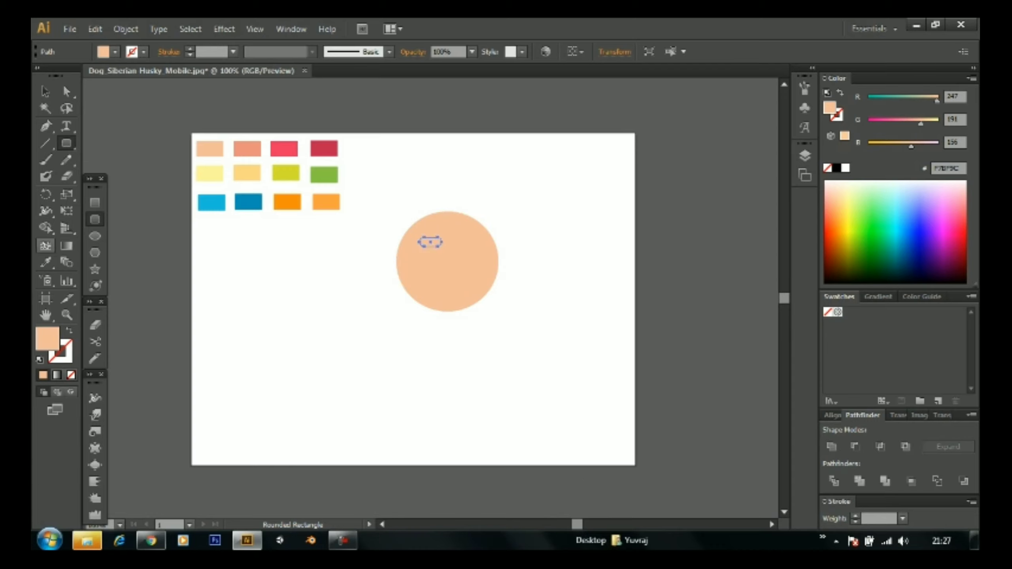
Step: Fill the small rounded rectangle black and place it as the right eye
double_click(47, 338)
left_click(702, 291)
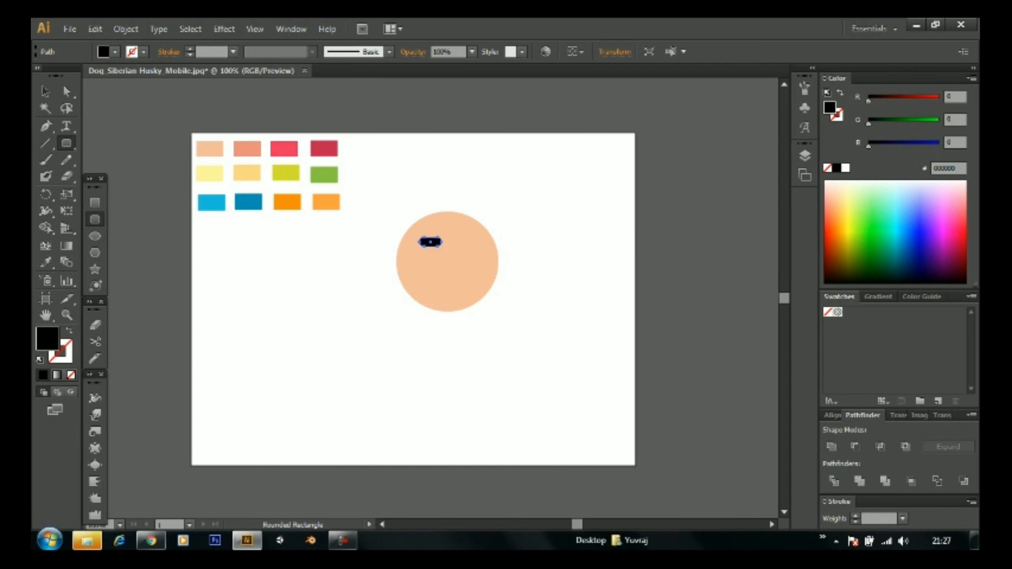
key("v")
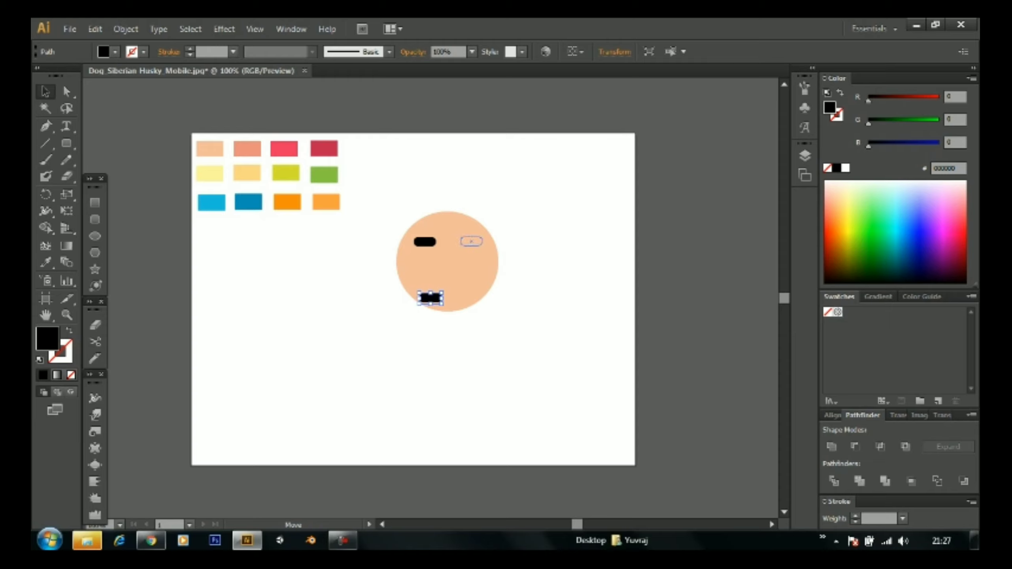
mouse_move(465, 240)
left_mouse_down()
mouse_move(430, 298)
mouse_move(429, 321)
left_mouse_up()
Step: Duplicate the eye, zoom to 150%, and position the copy as the left eye
left_click(424, 242)
left_click(119, 524)
left_click(132, 339)
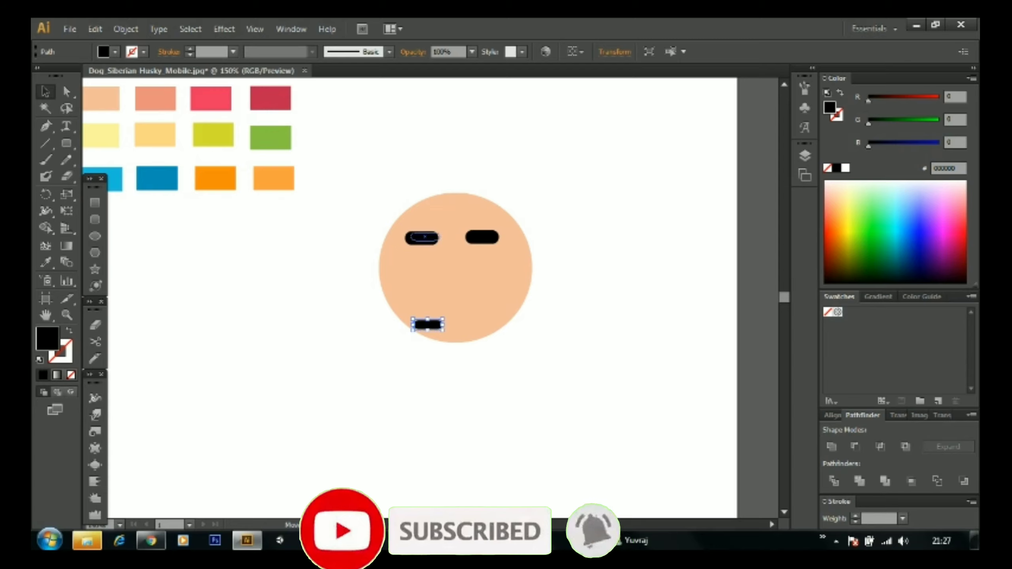
left_click_drag(432, 244, 432, 244)
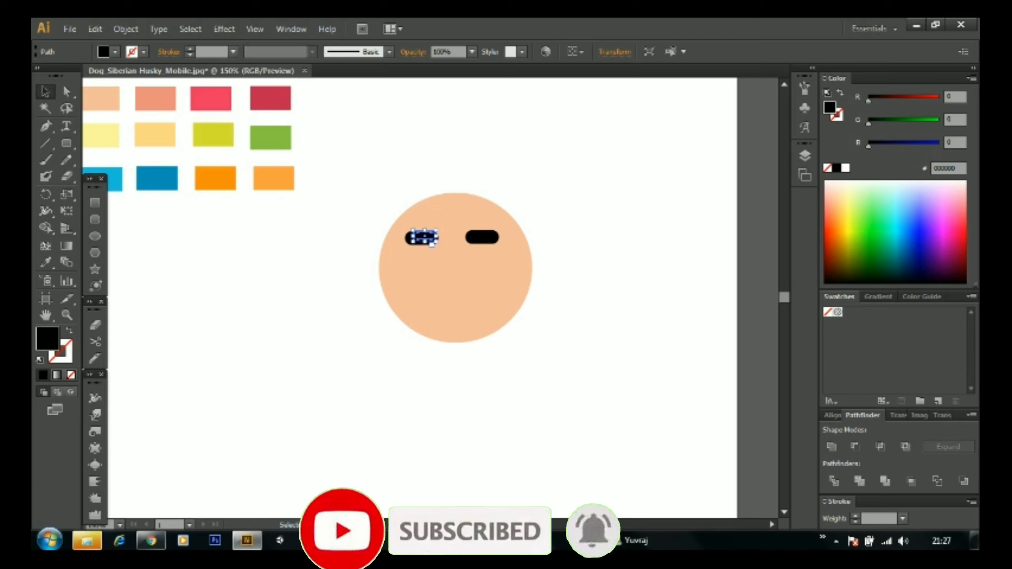
Step: Set the left eye fill to 000000, try 10% opacity, then undo it
double_click(47, 338)
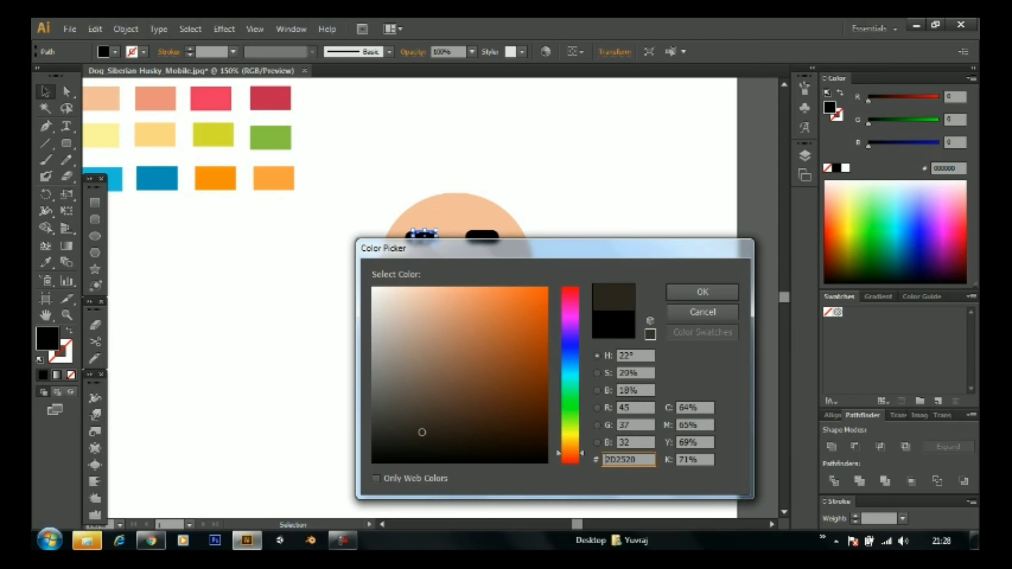
type("000000")
key("Return")
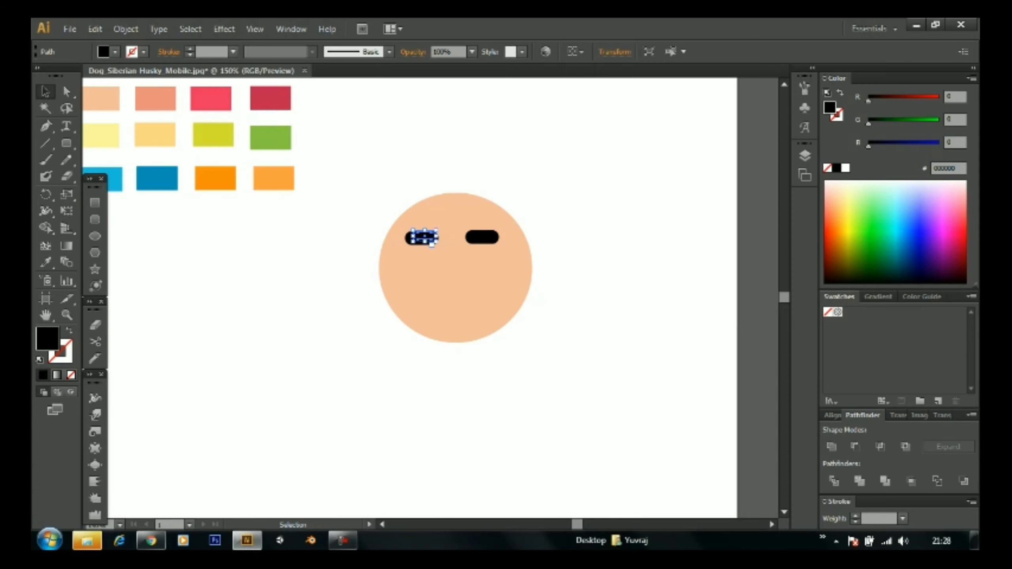
left_click(942, 415)
left_click(969, 432)
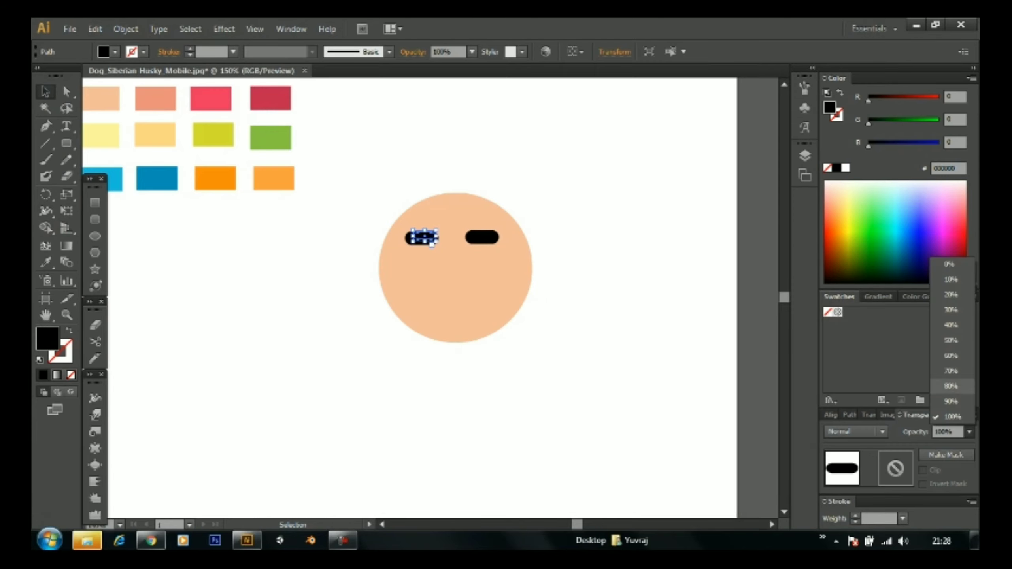
left_click(951, 280)
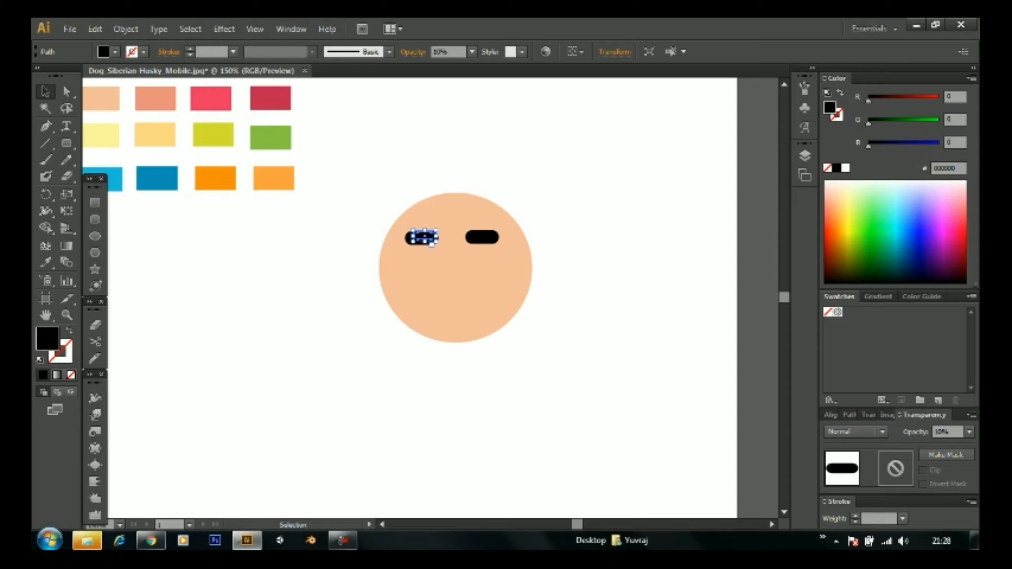
left_click(432, 244, "shift")
left_click(432, 244, "shift")
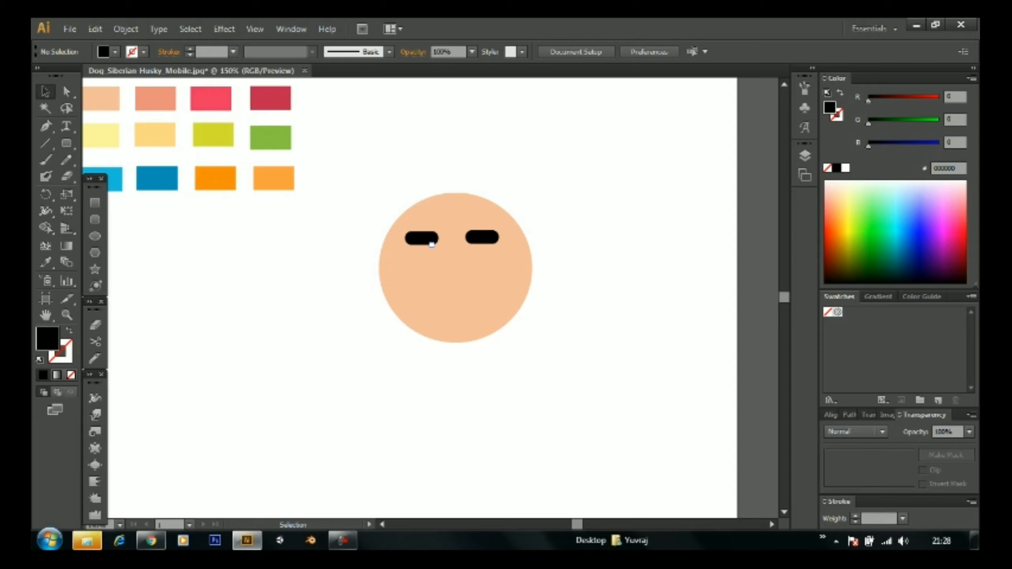
key("ctrl+z")
key("ctrl+z")
key("p")
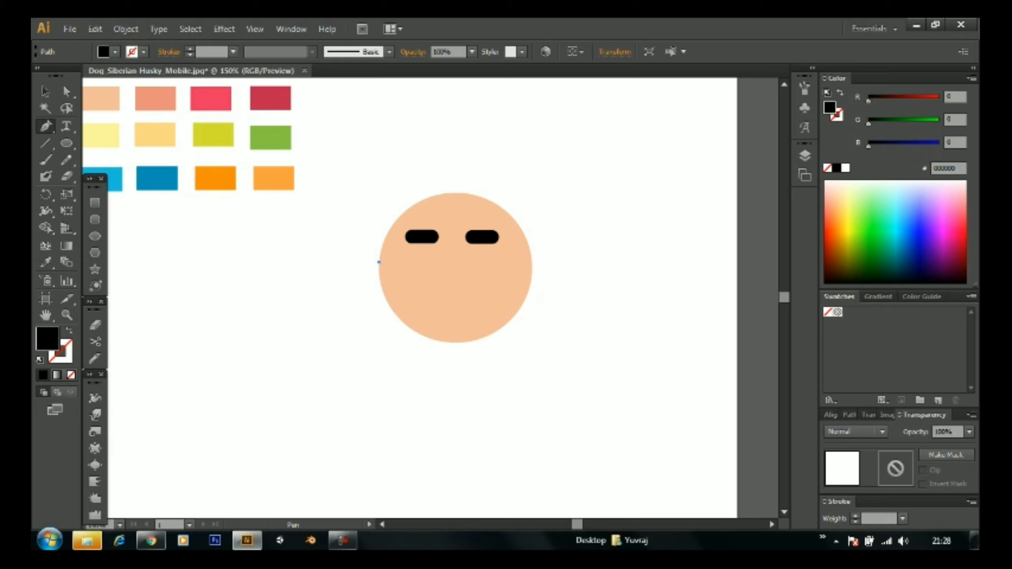
Step: Draw the pointed hair outline over the top of the head with the Pen tool
left_click_drag(442, 155, 461, 117)
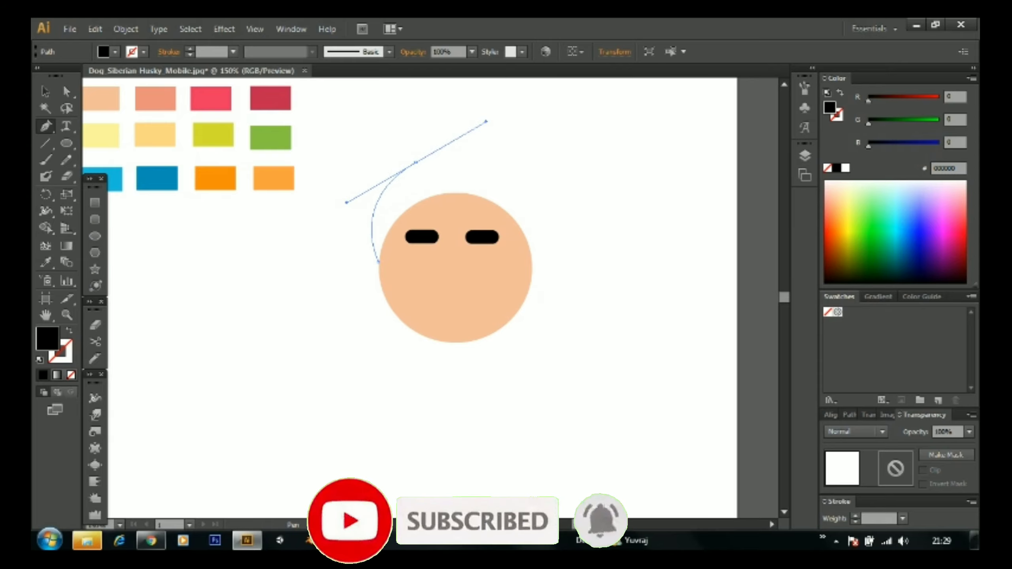
left_click_drag(461, 116, 486, 123)
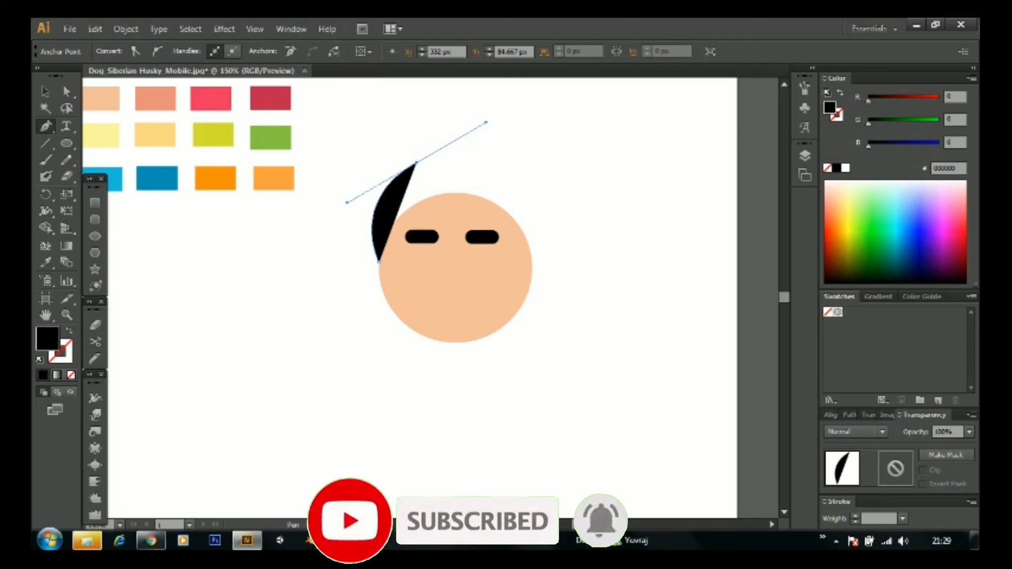
left_click_drag(416, 162, 445, 119)
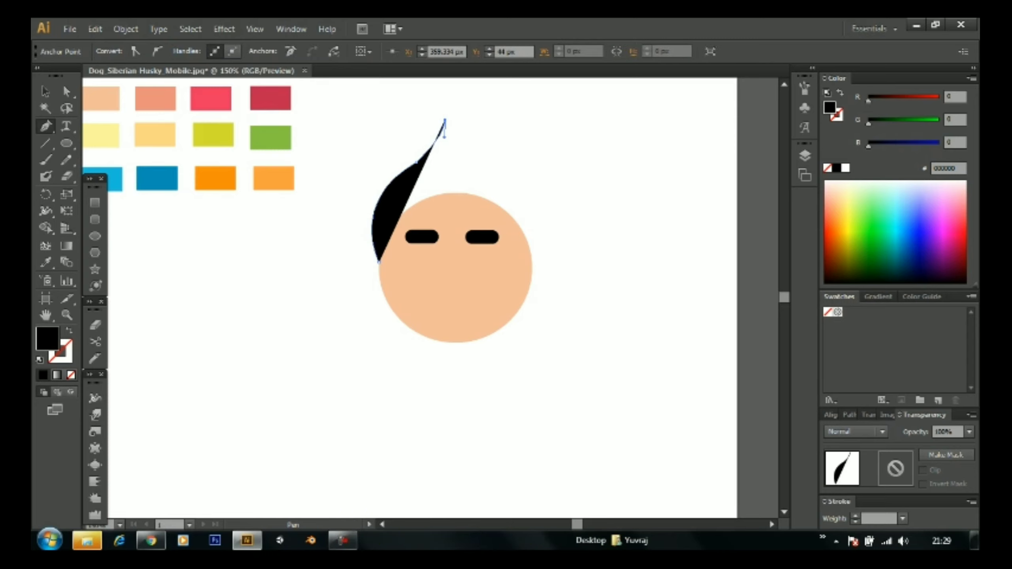
right_click(410, 188)
key("Escape")
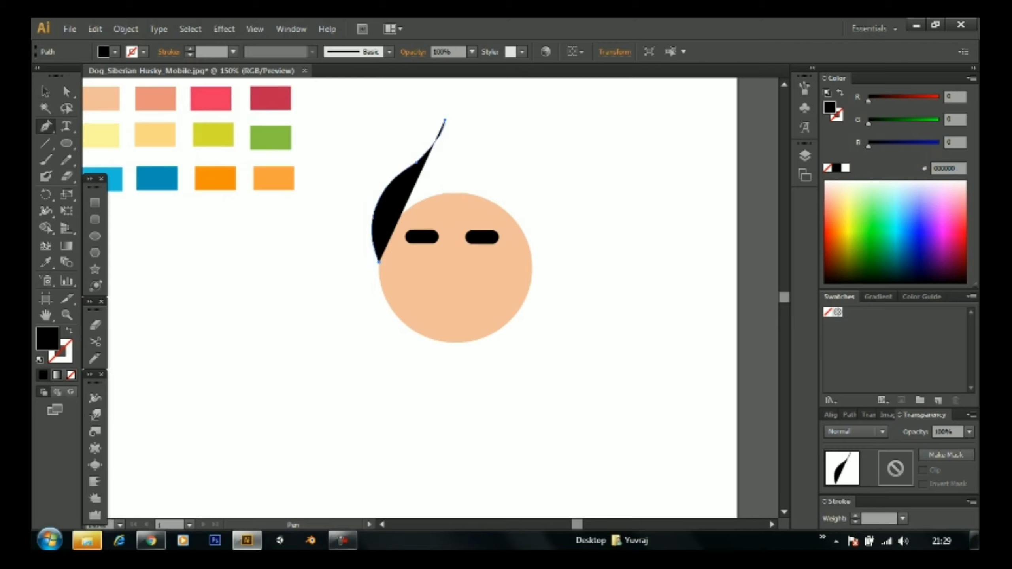
left_click(445, 120)
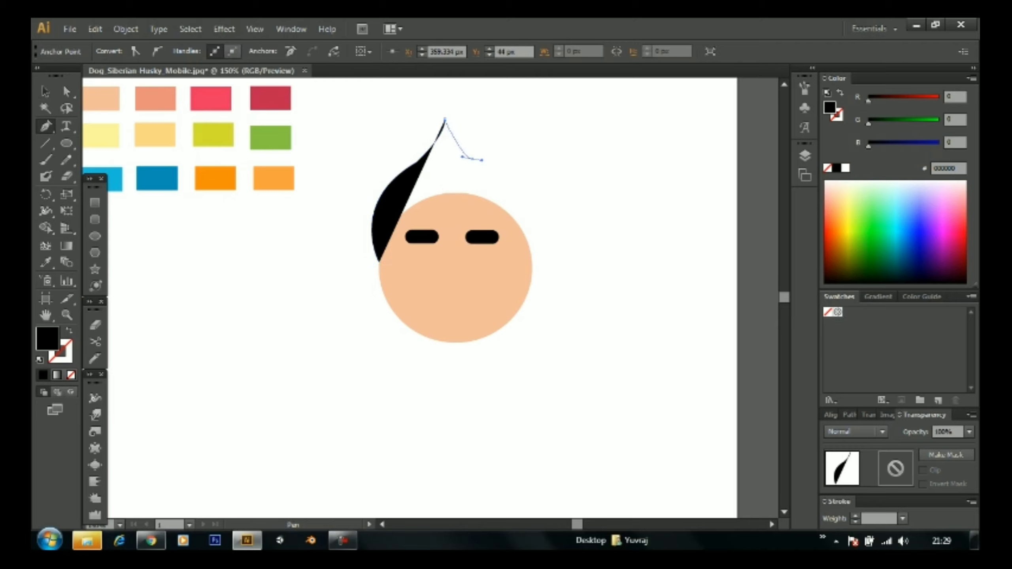
left_click_drag(482, 160, 472, 158)
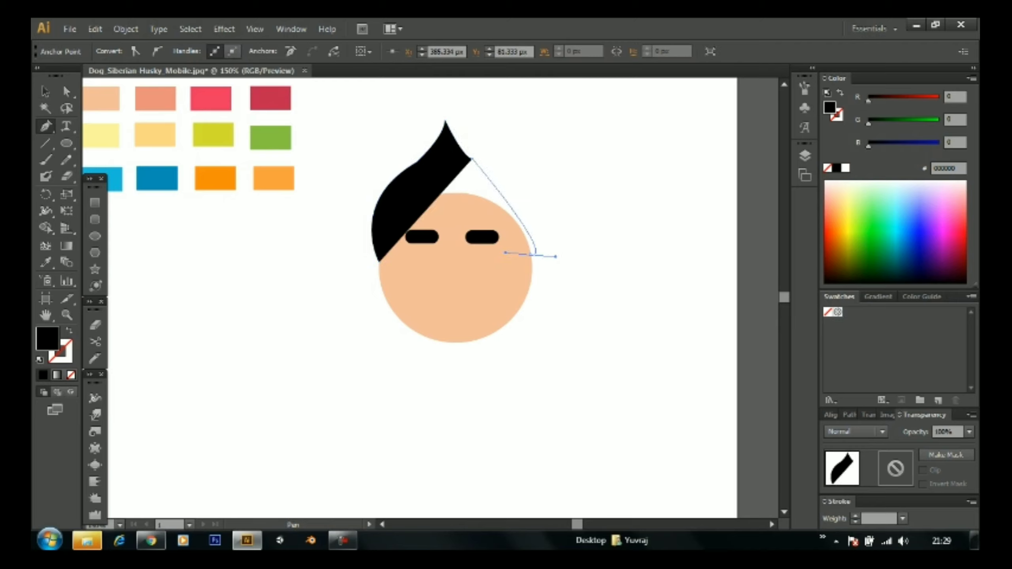
left_click_drag(556, 256, 518, 315)
key("v")
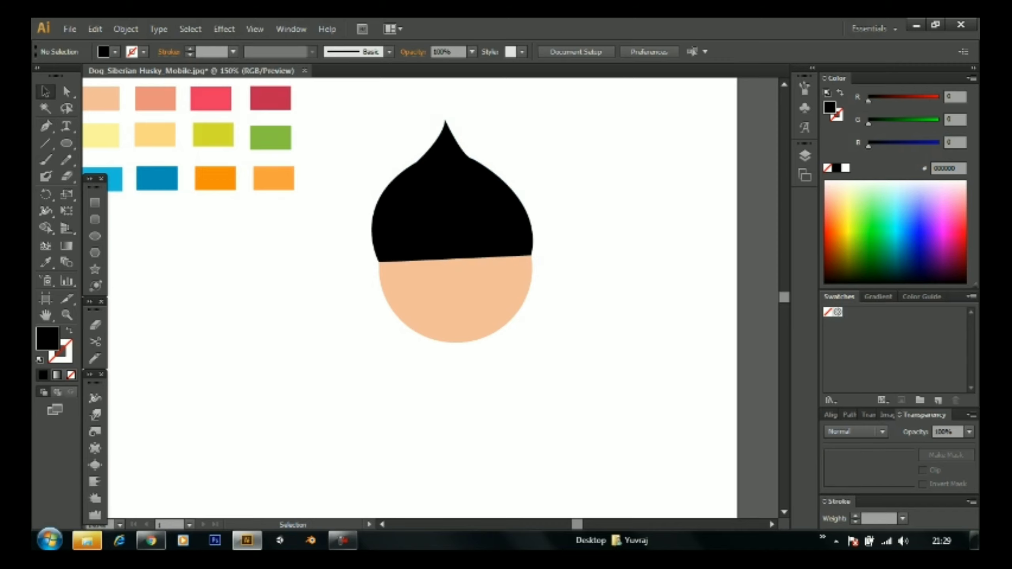
Step: Send the hair shape to the back, behind the face
right_click(458, 279)
left_click(458, 180)
right_click(468, 212)
left_click(657, 457)
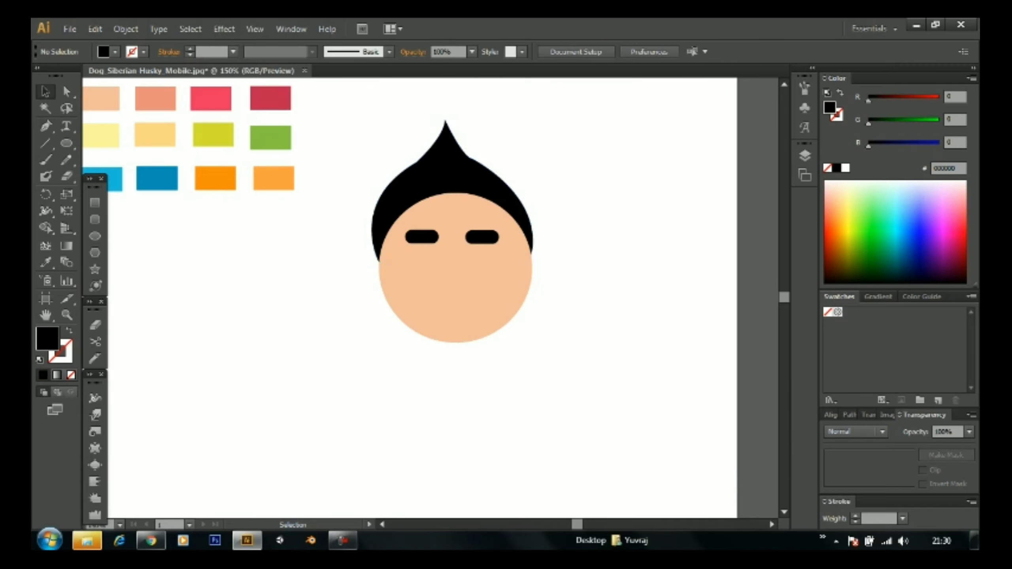
Step: Reshape the hair anchors, raising the pointed tip and adjusting both side curves
left_click(447, 168)
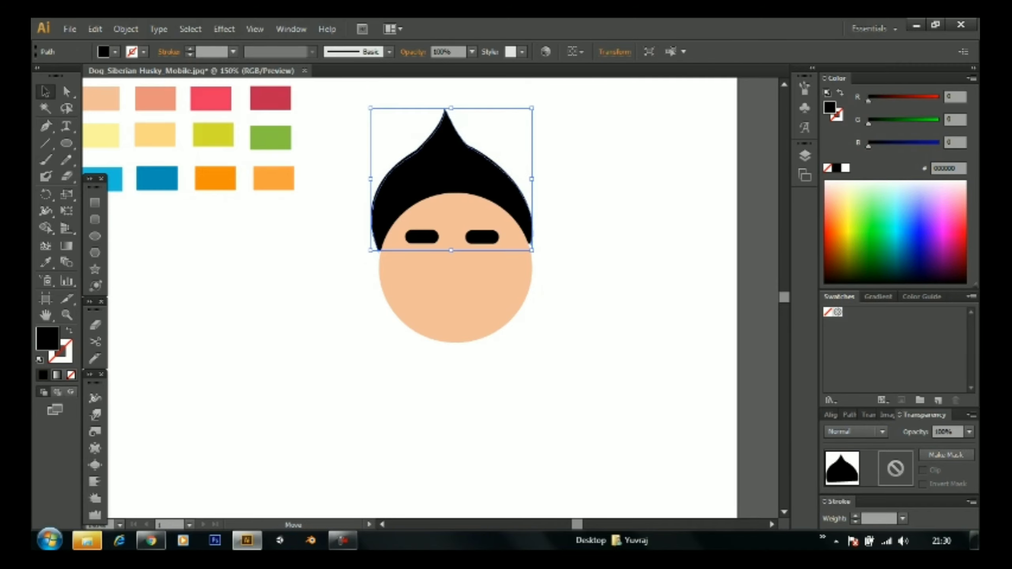
key("a")
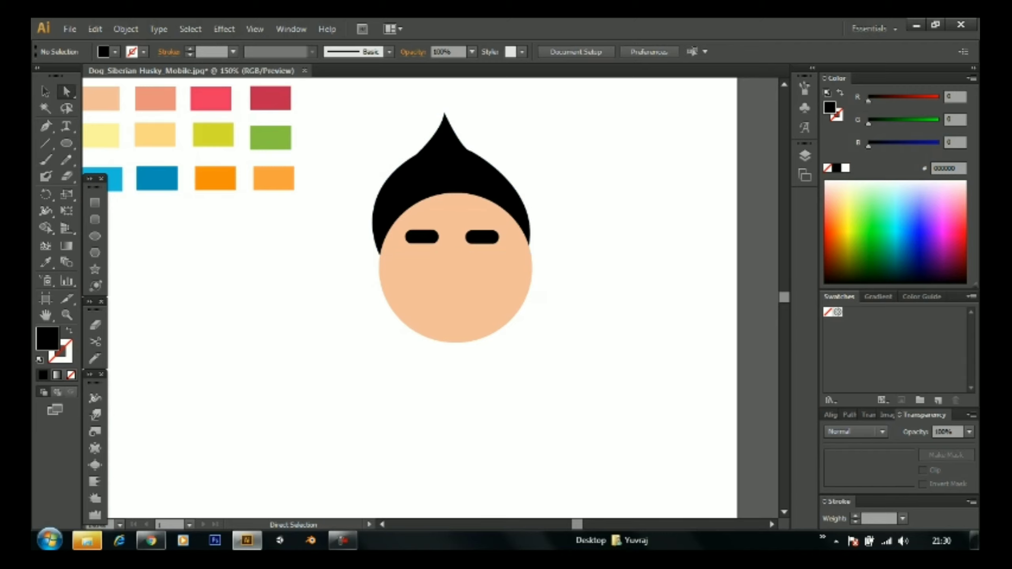
left_click(445, 112)
left_click_drag(445, 112, 445, 106)
left_click_drag(414, 154, 346, 194)
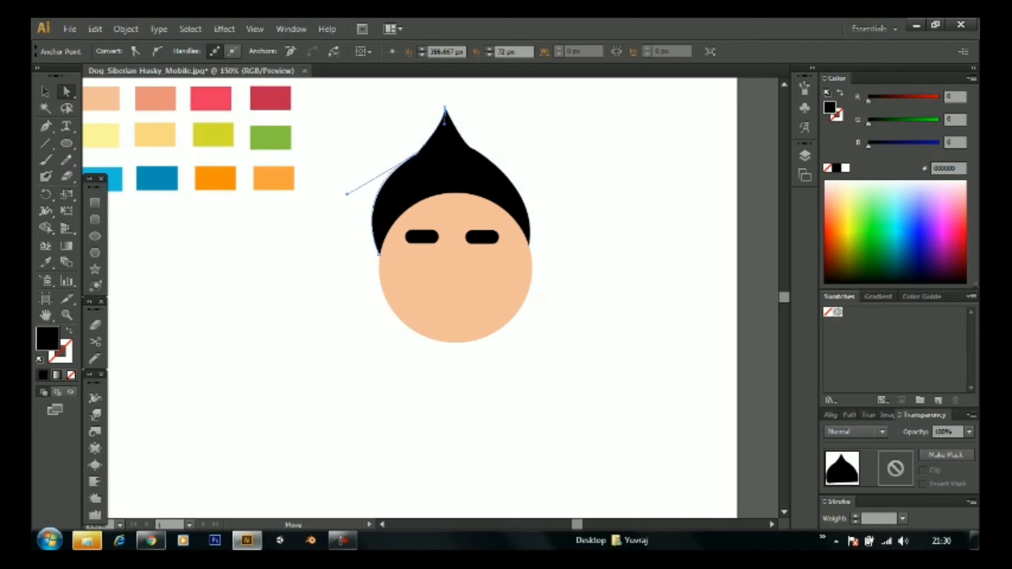
left_click_drag(474, 149, 494, 156)
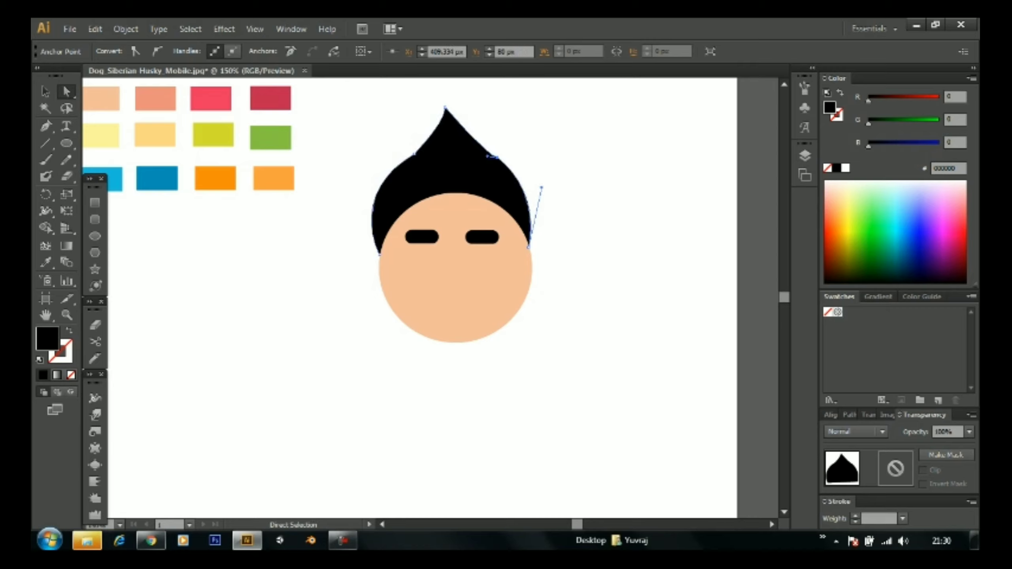
key("ctrl+shift+a")
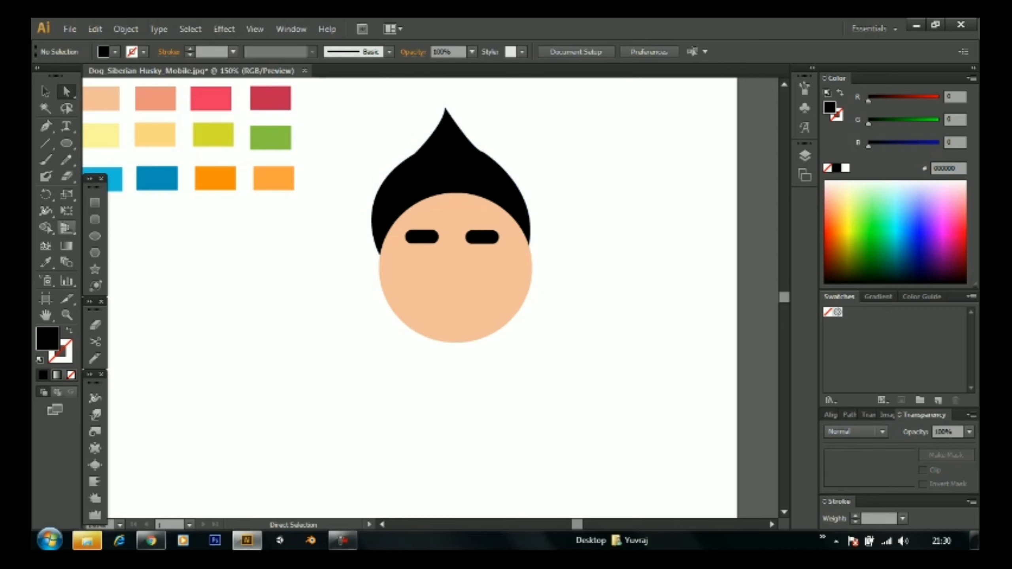
Step: Recolour the hair with the orange swatch and select both eyes
key("i")
left_click(215, 178)
left_click(445, 159, "ctrl")
left_click(215, 178)
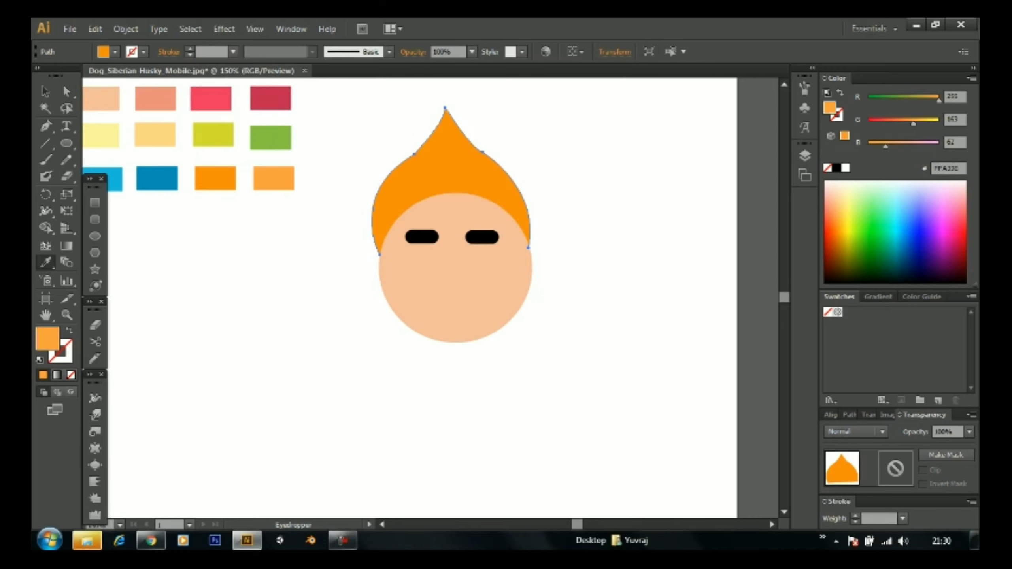
key("ctrl+shift+a")
left_click(421, 237, "ctrl")
left_click(481, 236, "ctrl")
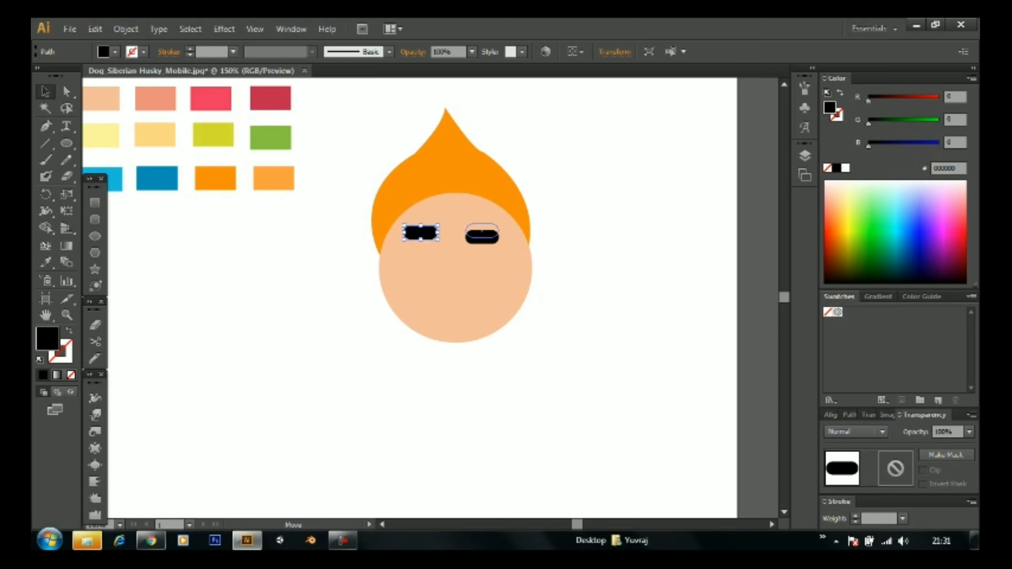
Step: Raise the right eye slightly and paste a copy of it over the left eye
left_click_drag(482, 237, 482, 232)
key("ctrl+shift+a")
left_click(482, 231, "ctrl")
key("ctrl+c")
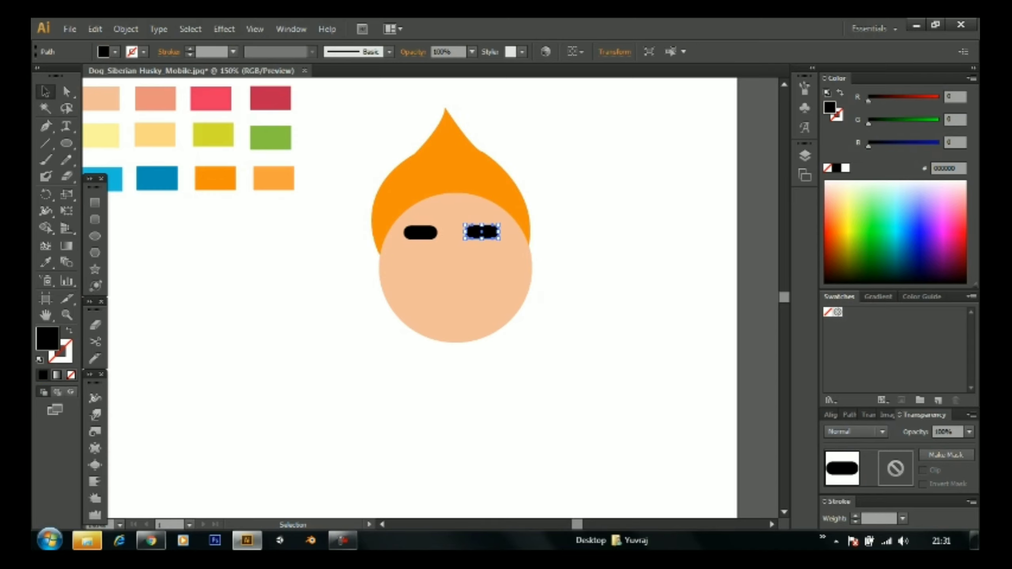
key("ctrl+shift+a")
key("ctrl+v")
left_click_drag(421, 237, 421, 236)
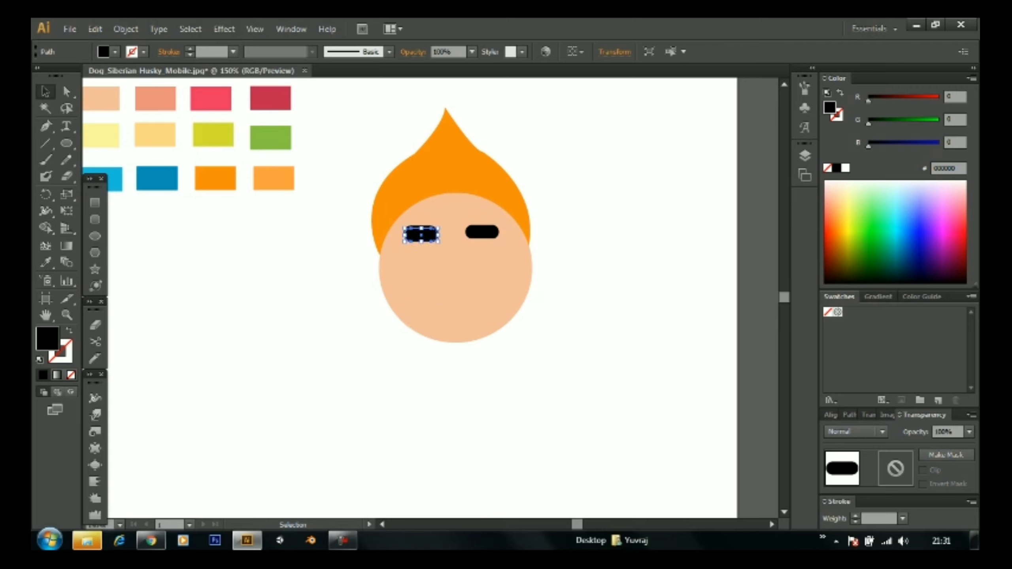
Step: Try recolouring the copy with the salmon swatch, then undo the change
key("i")
left_click(156, 98)
key("v")
key("ctrl+shift+a")
right_click(426, 226)
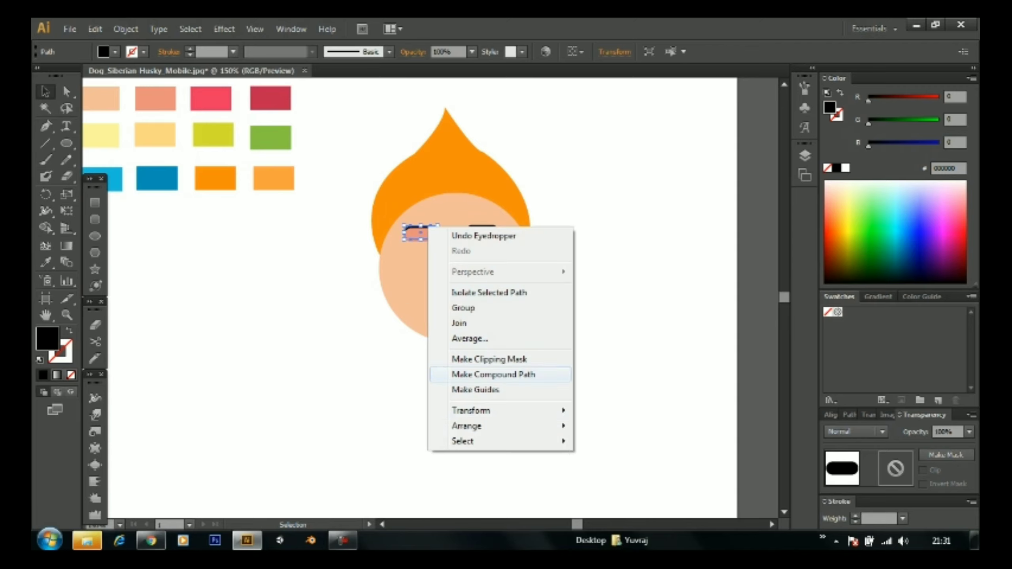
left_click(442, 232)
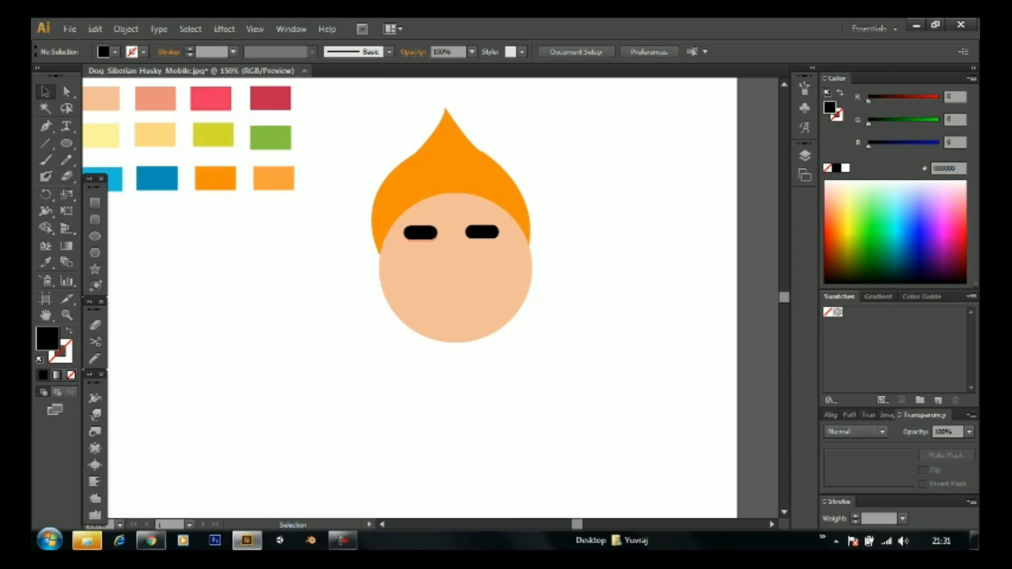
Step: Move the salmon shape onto the right eyebrow and bring the black bar to the front
key("a")
left_click(404, 229)
left_click_drag(430, 298, 483, 232)
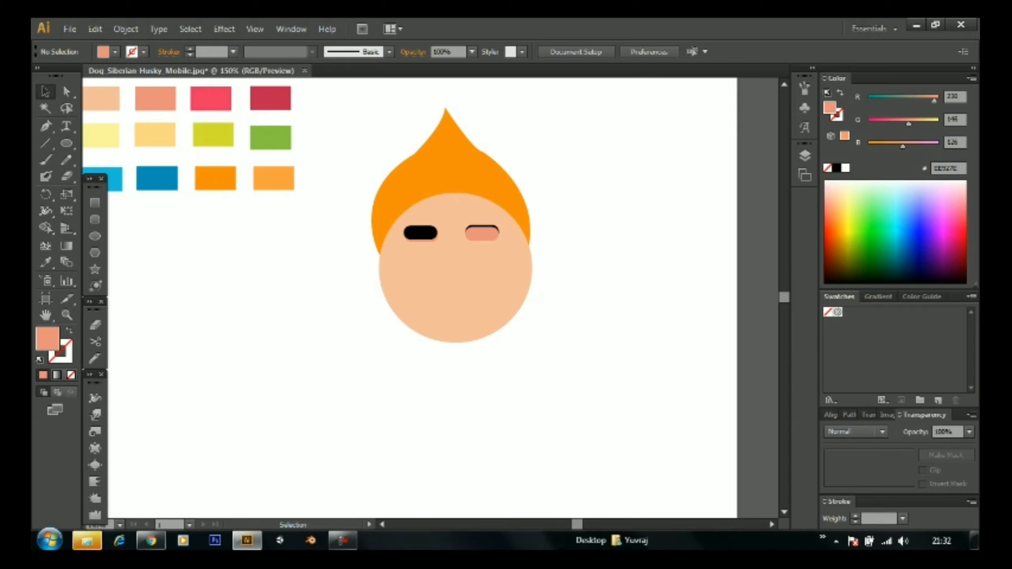
right_click(484, 228)
left_click(685, 426)
key("ctrl+shift+a")
Step: Draw a white eye circle on the left and copy it to the right side
key("l")
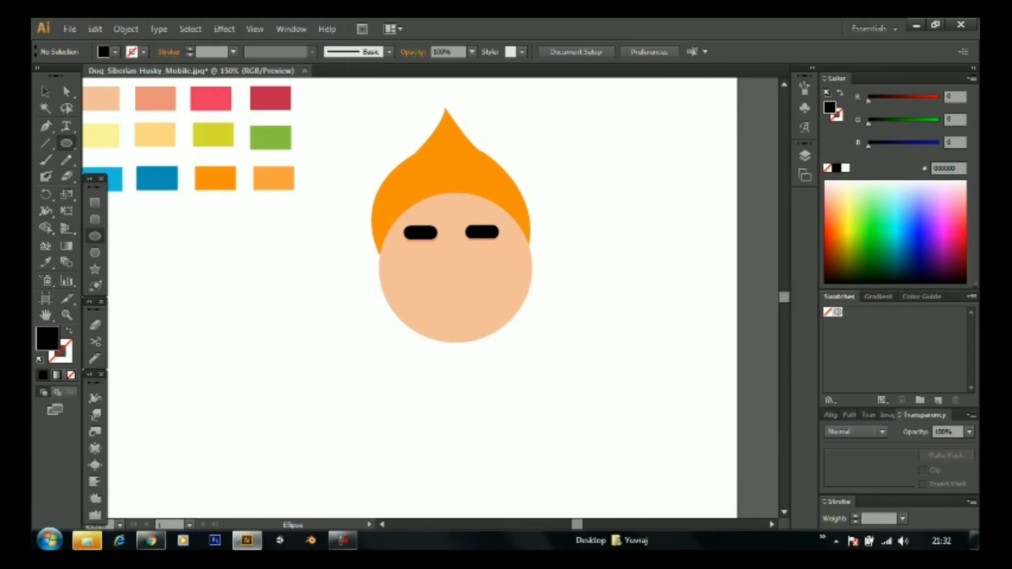
key("v")
left_click_drag(426, 262, 421, 257)
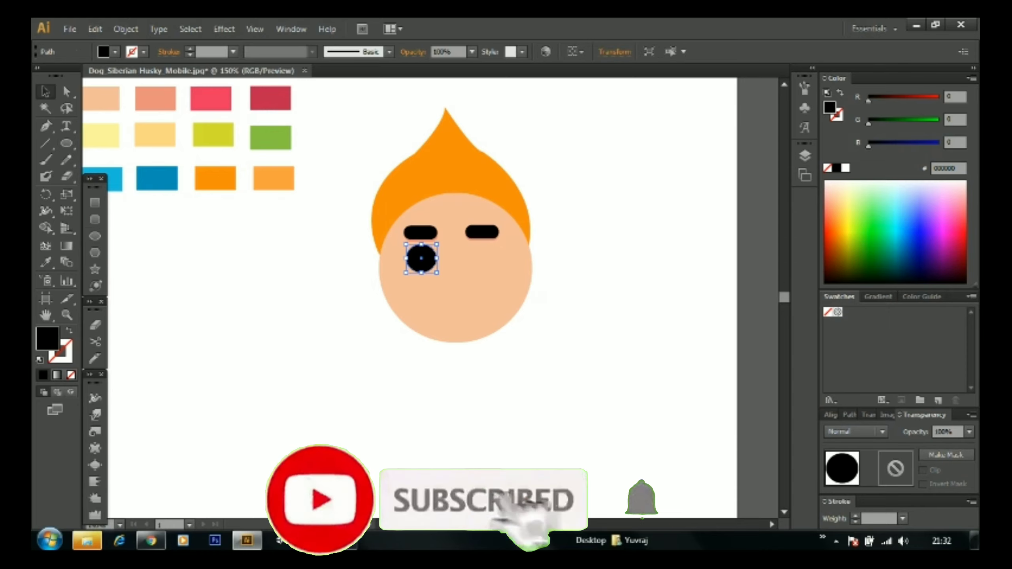
key("i")
left_click(418, 257)
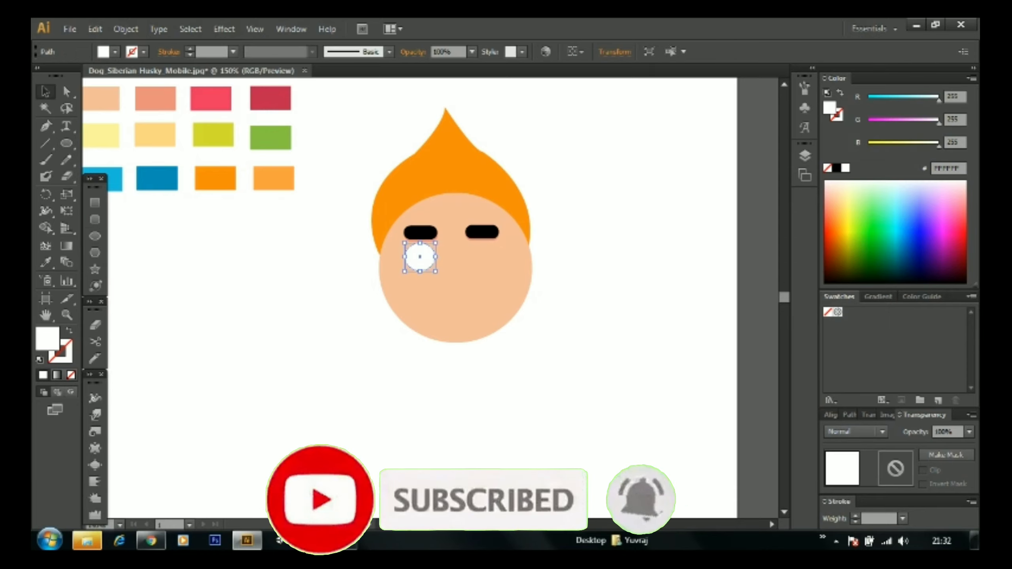
left_click_drag(420, 257, 431, 297)
left_click_drag(483, 257, 460, 290)
Step: Draw a small rounded-rectangle nose filled with the salmon swatch
key("ctrl+shift+a")
left_click(95, 219)
key("v")
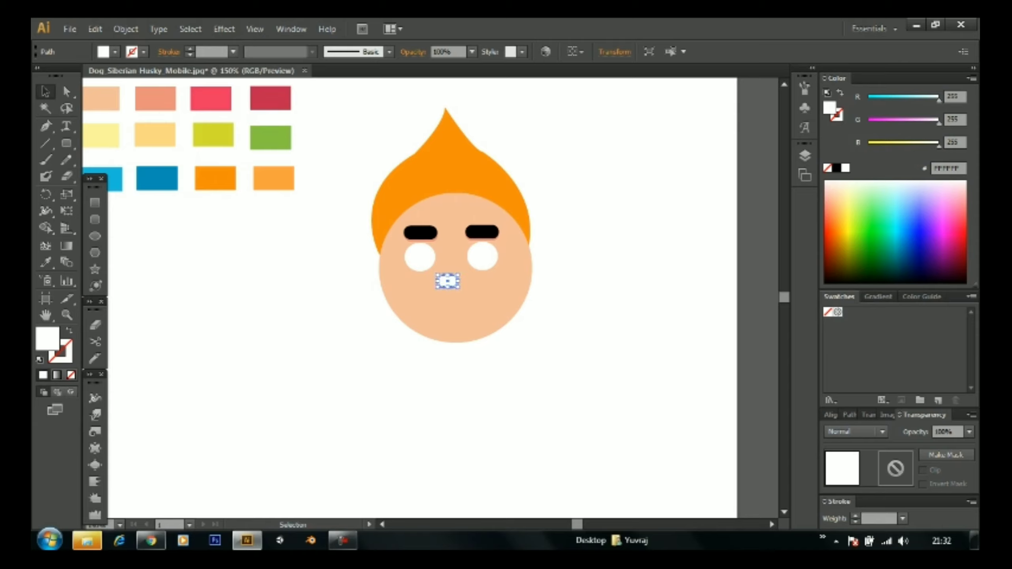
key("i")
left_click(155, 98)
key("v")
Step: Try several swatch colours on the hair, then make it black like the eyebrows
left_click(446, 160)
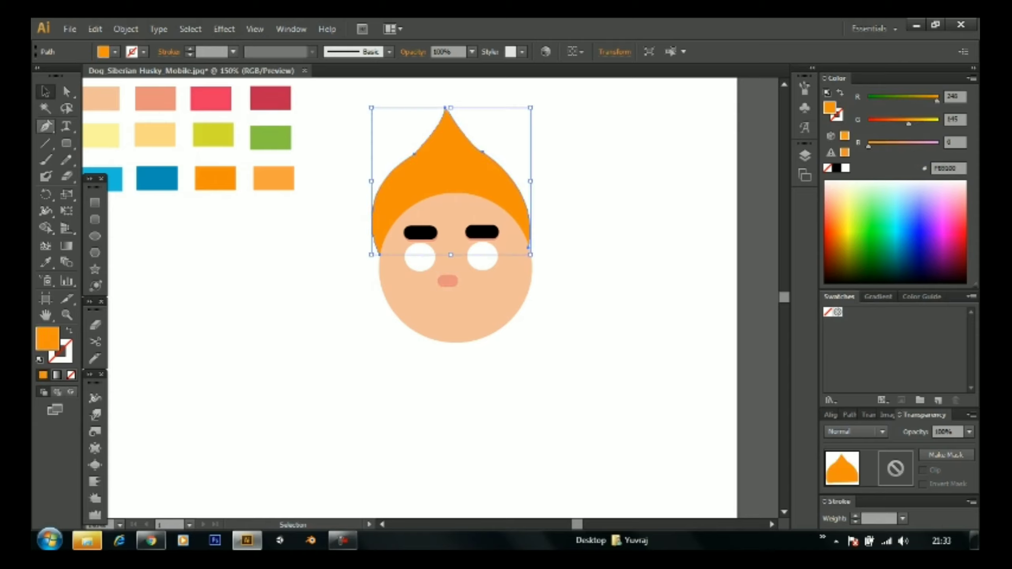
key("i")
left_click(101, 98)
left_click(156, 98)
left_click(210, 98)
left_click(271, 98)
left_click(101, 135)
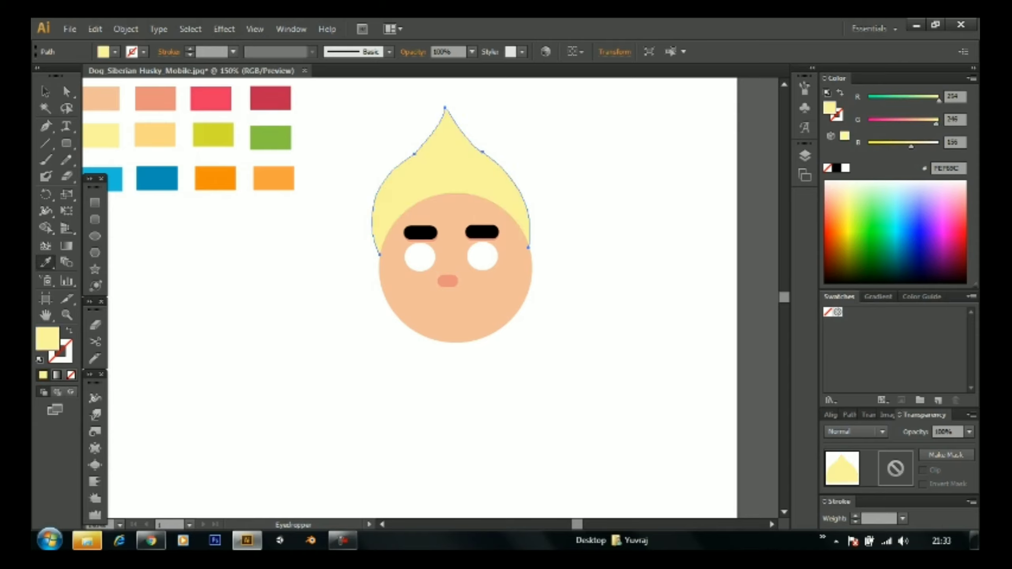
left_click(213, 135)
left_click(420, 233)
key("v")
left_click(598, 398)
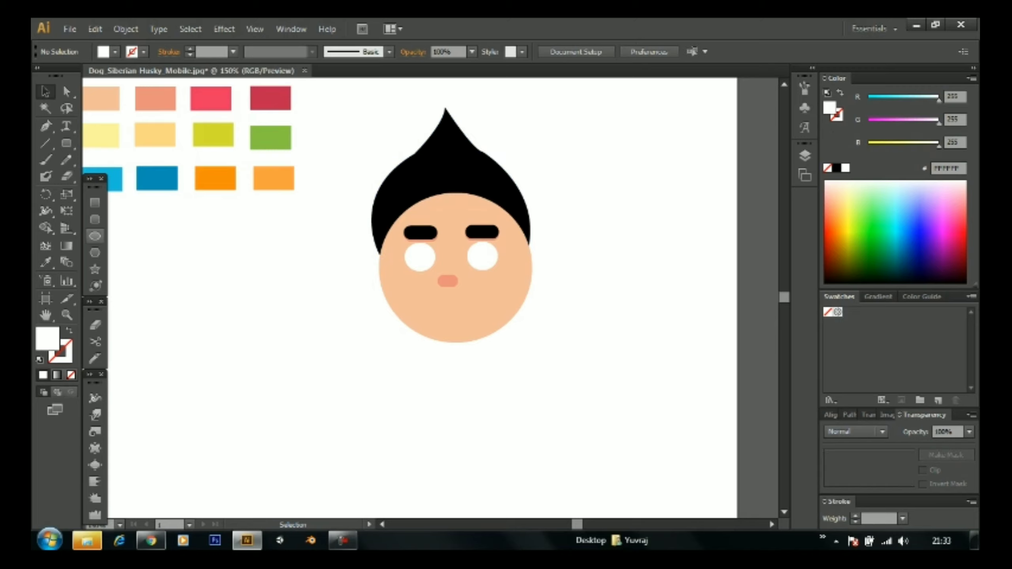
Step: Draw a black pupil in the left eye and copy it into the right eye
left_click(94, 235)
left_click_drag(420, 257, 427, 265)
key("v")
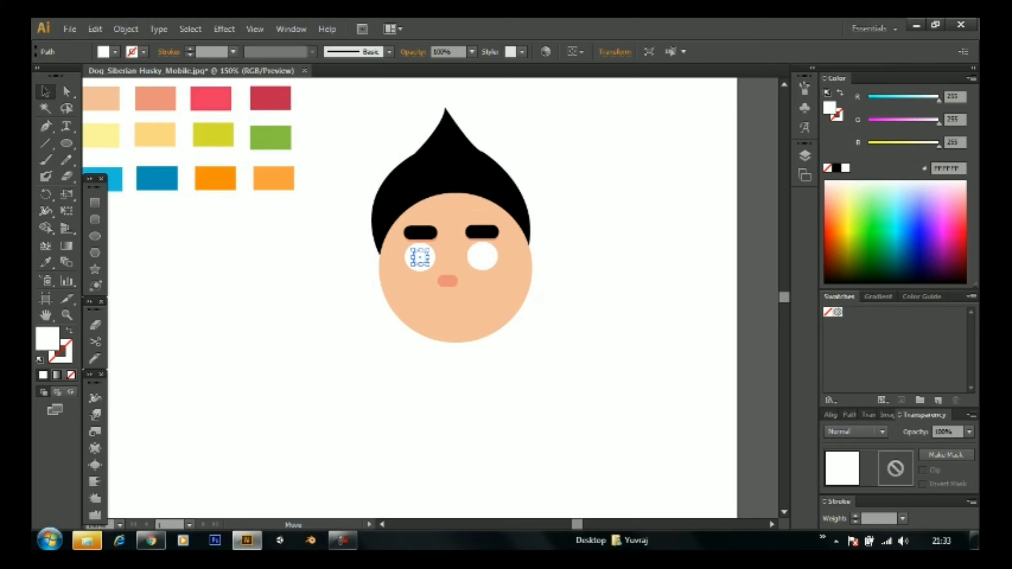
left_click(45, 262)
left_click(420, 233)
key("v")
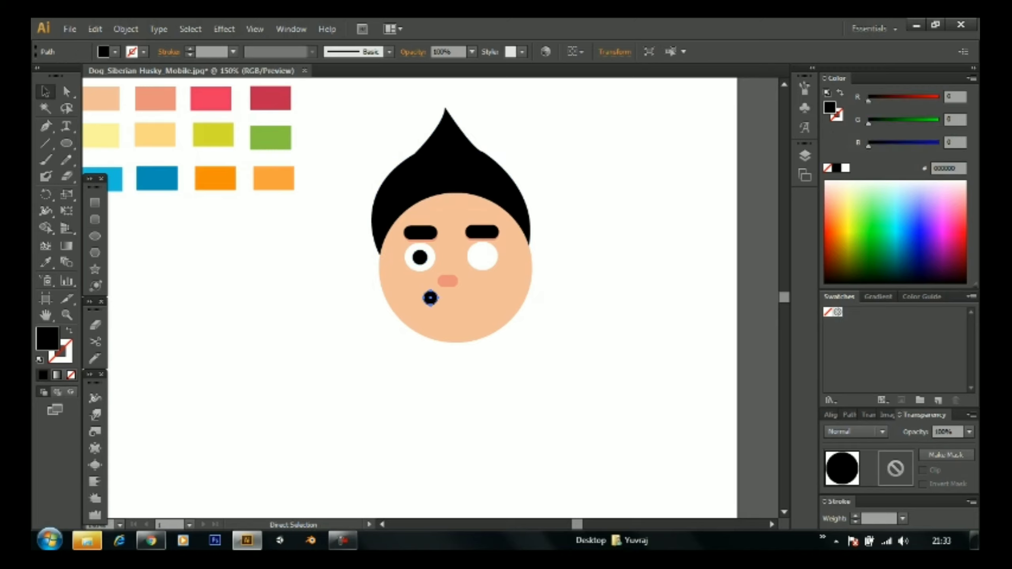
left_click_drag(431, 297, 482, 256)
key("ctrl+shift+a")
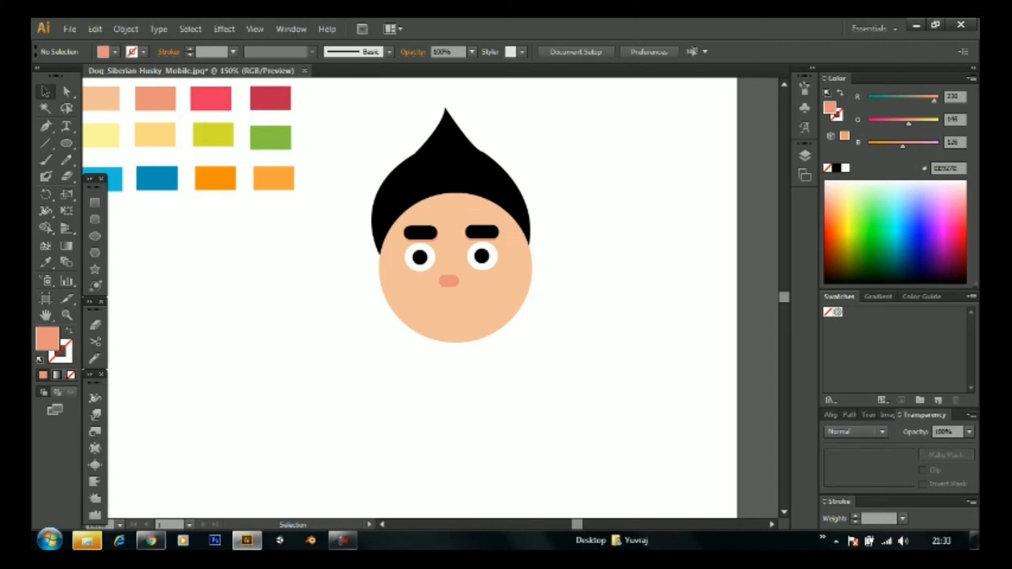
Step: Make a half circle by subtracting a rectangle from a circle with Pathfinder Minus Front
left_click(95, 236)
left_click_drag(238, 253, 349, 368)
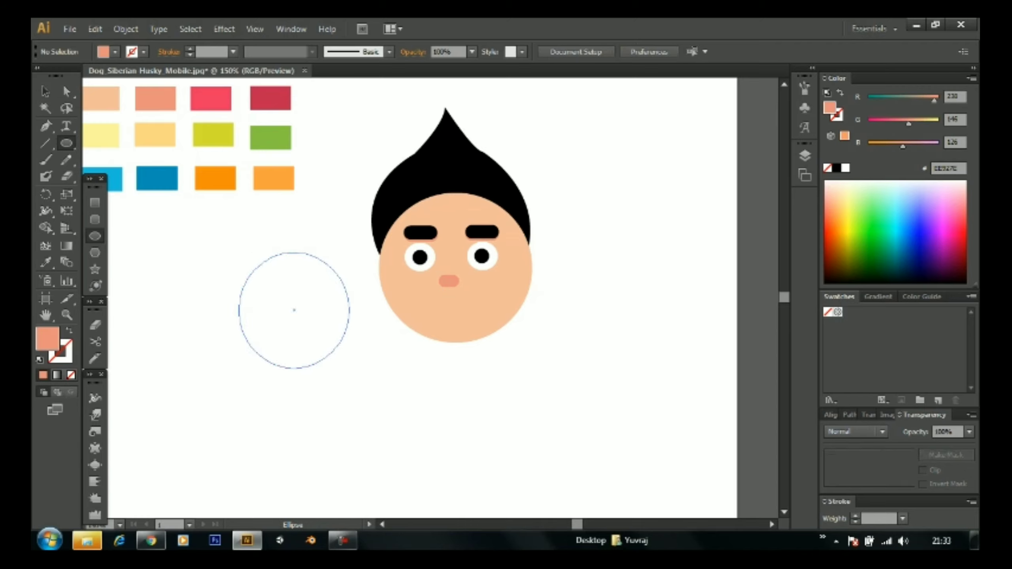
left_click(95, 202)
left_click_drag(204, 222, 370, 313)
key("v")
left_click_drag(228, 215, 315, 412)
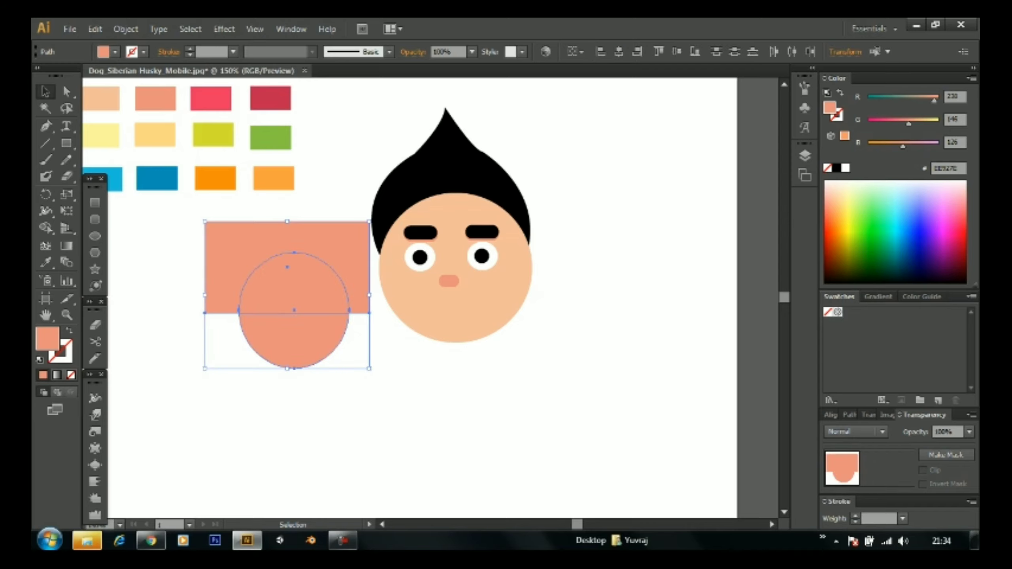
key("ctrl+shift+F9")
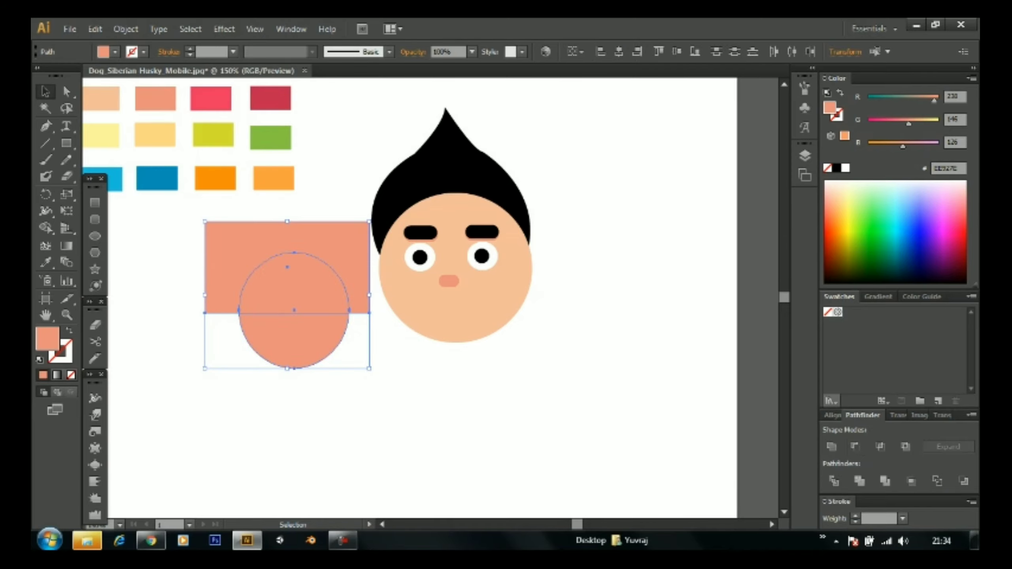
left_click(854, 445)
Step: Place the half circle on the lower face as the mouth, nudged slightly higher
left_click_drag(294, 343, 456, 325)
right_click(502, 334)
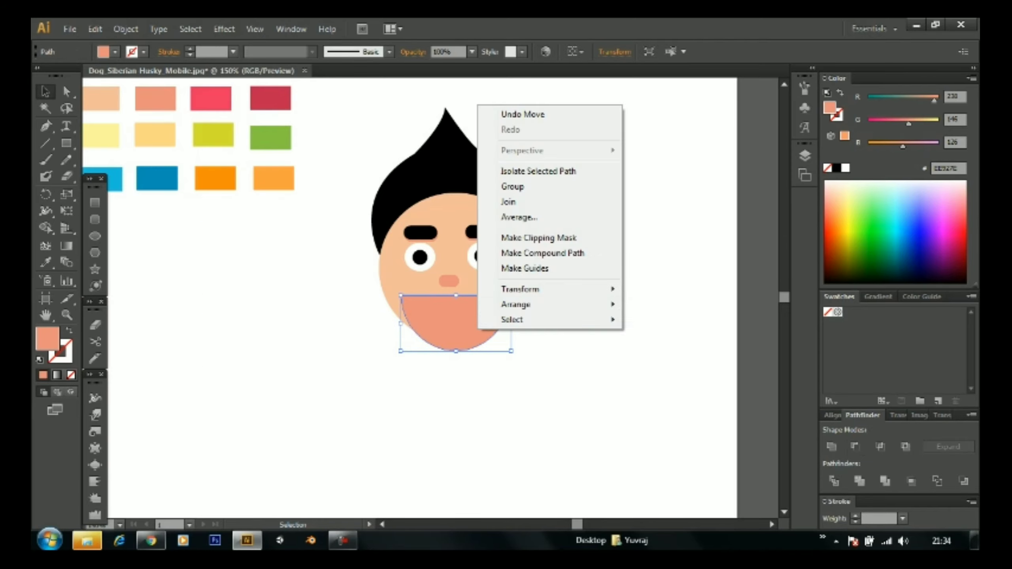
left_click(669, 348)
right_click(456, 349)
left_click(514, 132)
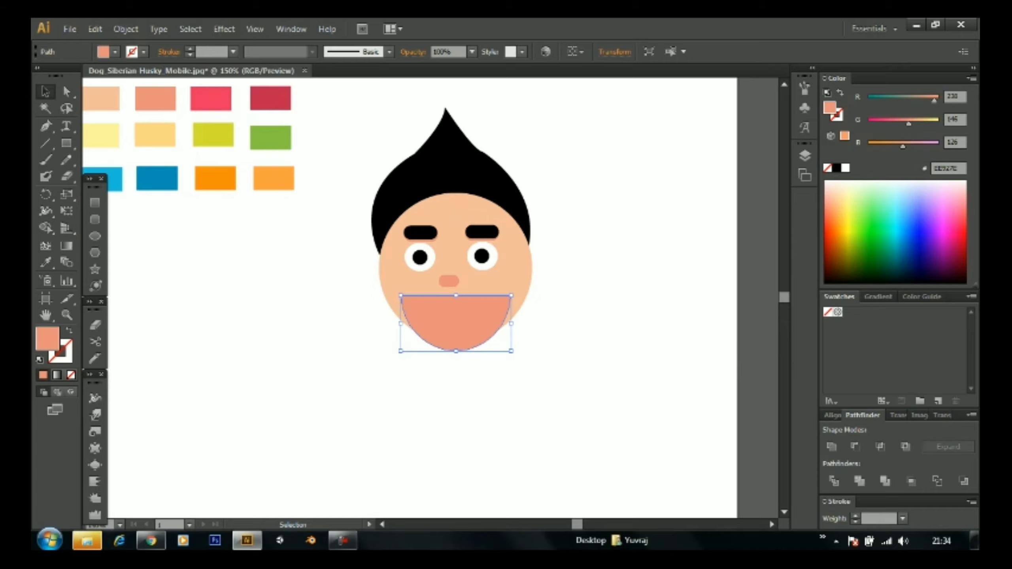
left_click_drag(455, 323, 455, 317)
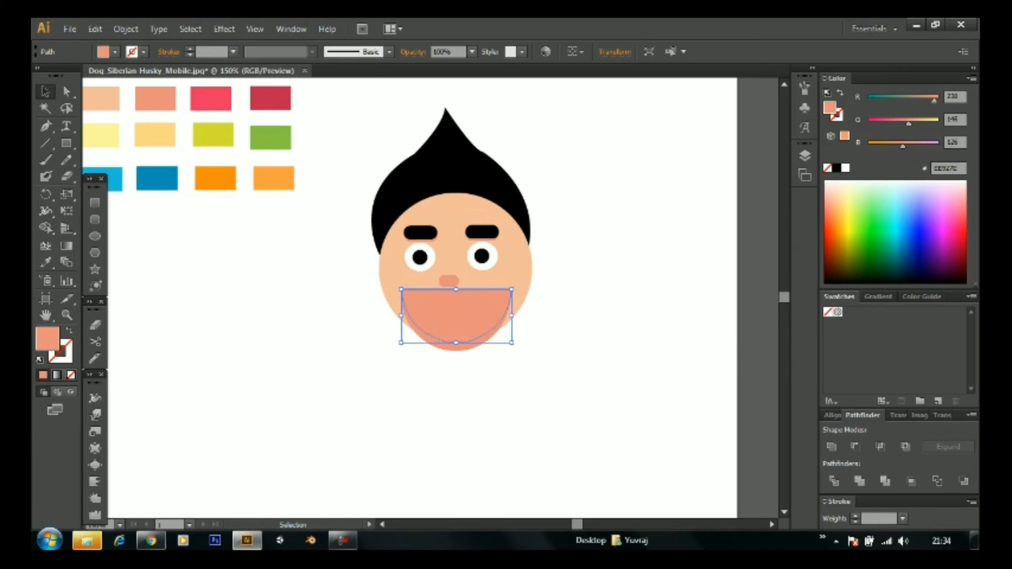
Step: Paste a mouth copy in front, fill the outer shape skin colour, and offset the white inner mouth
key("ctrl+c")
key("ctrl+f")
key("ctrl+shift+a")
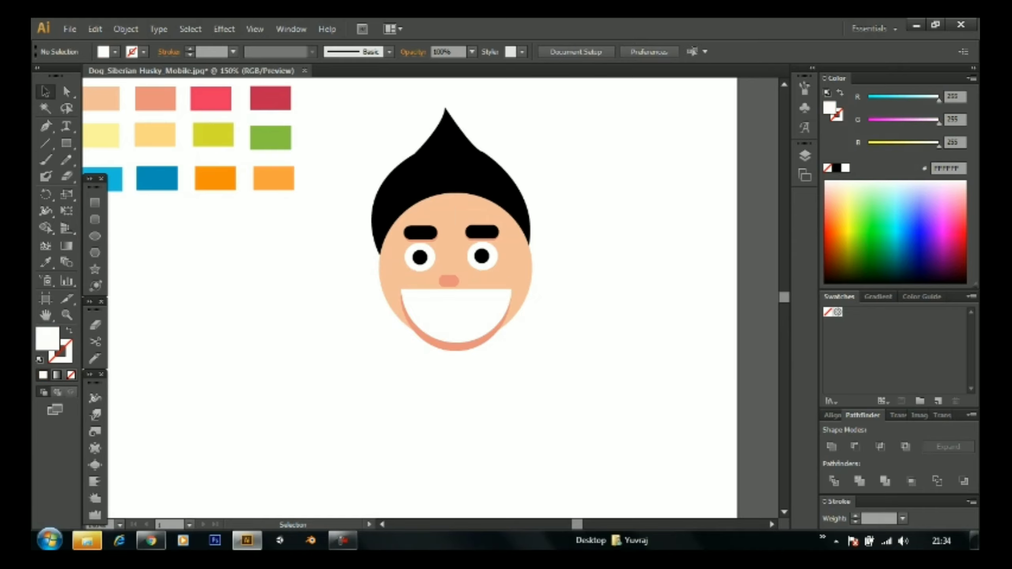
left_click(456, 348)
key("i")
left_click(454, 211)
key("ctrl+shift+a")
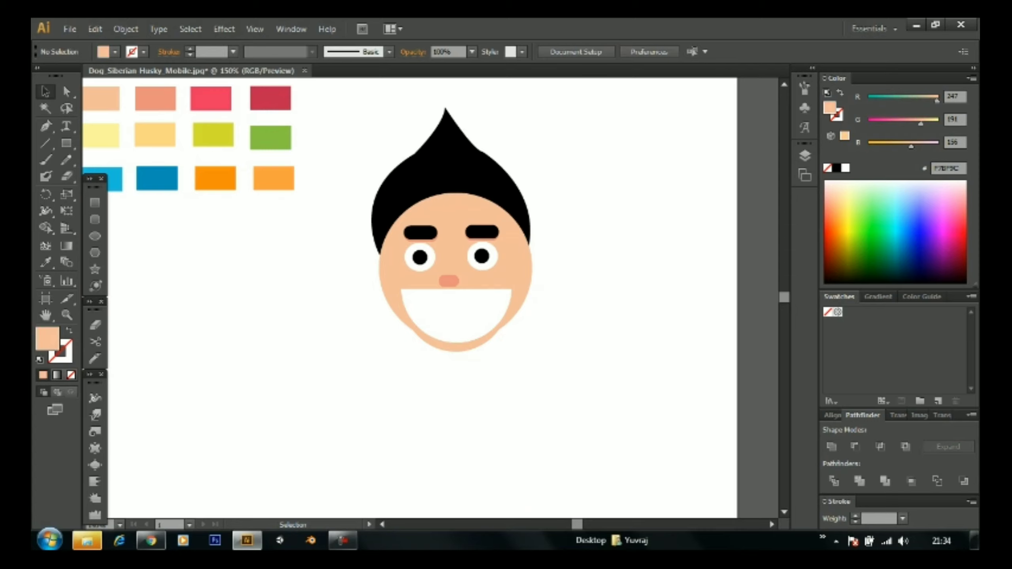
left_click_drag(456, 319, 455, 324)
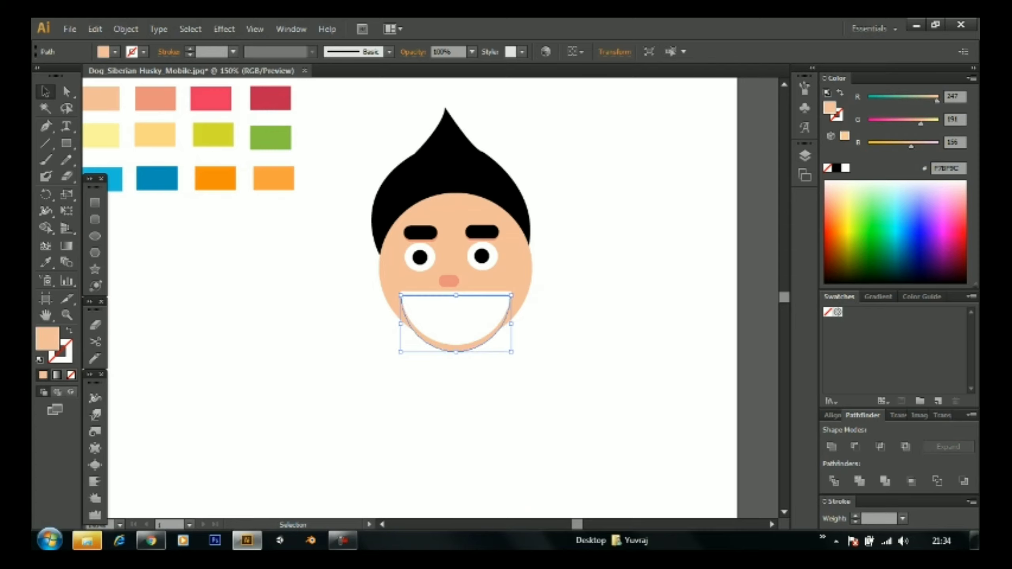
key("Left")
key("Left")
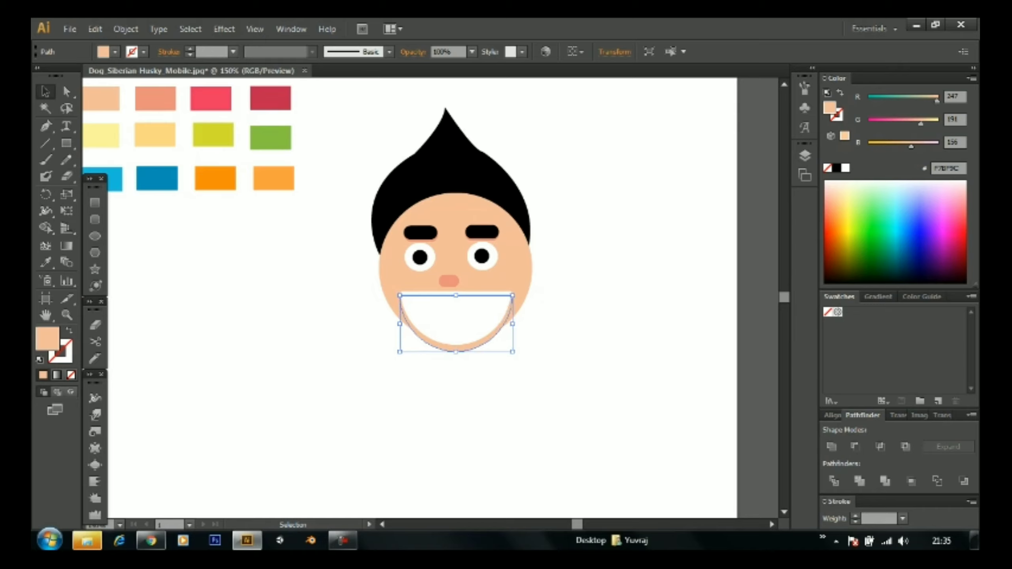
key("ctrl+shift+a")
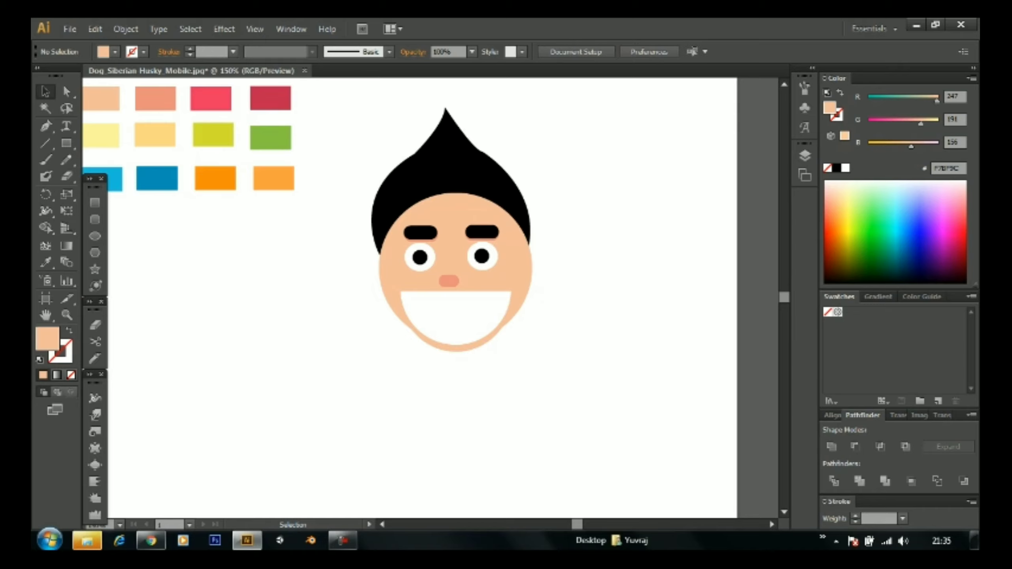
Step: Fill the mouth shape crimson, reverting a trial pink fill
left_click(456, 319)
key("i")
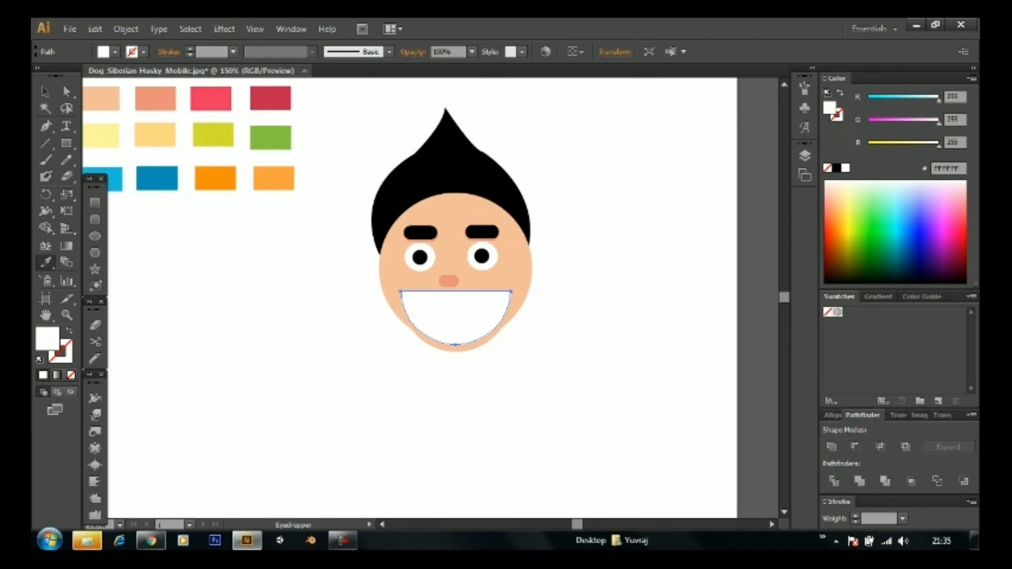
left_click(270, 98)
left_click(211, 99)
key("ctrl+z")
key("ctrl+shift+a")
key("v")
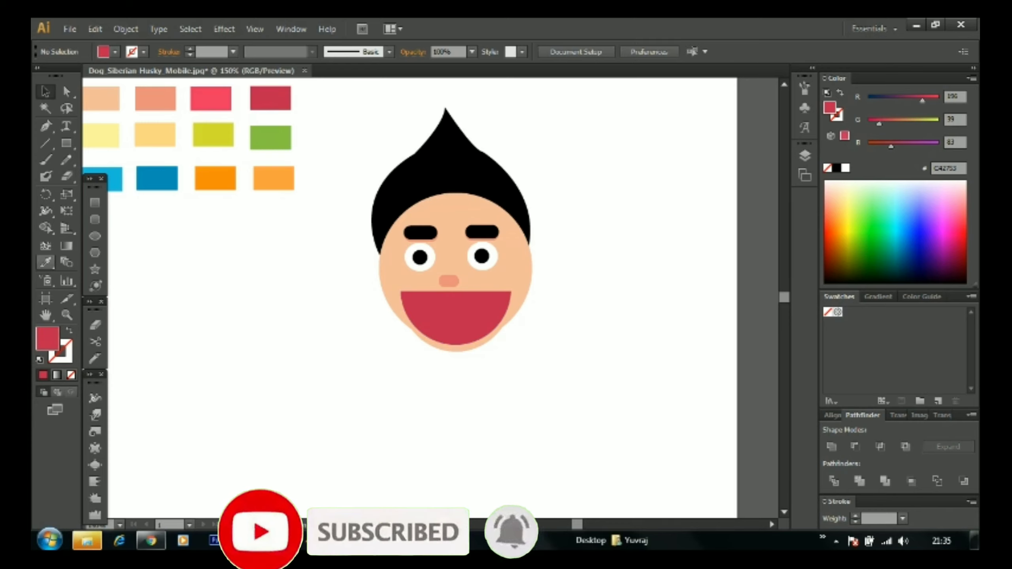
Step: Merge a rectangle into the crimson half-circle mouth and return it onto the face
left_click(95, 202)
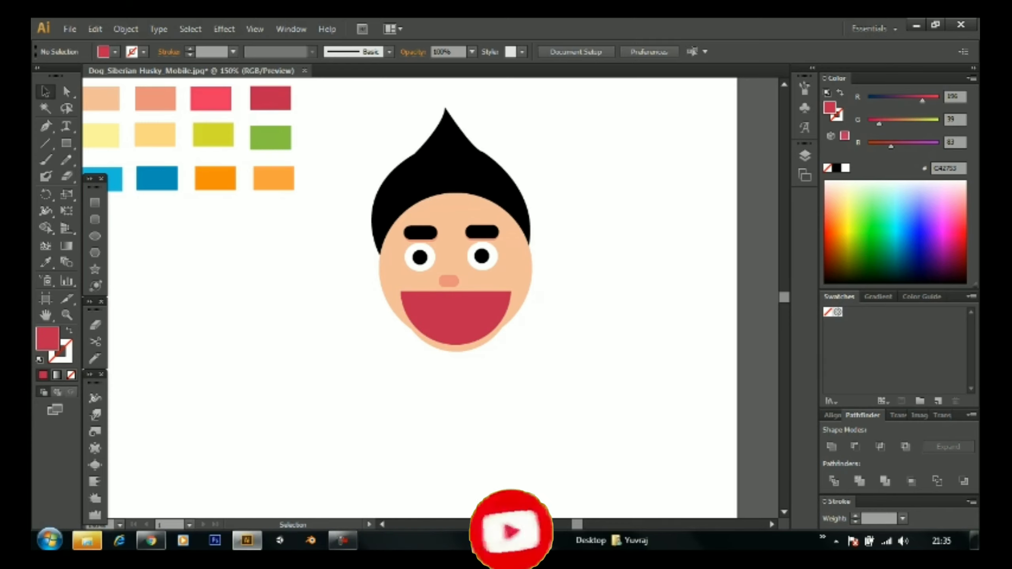
mouse_move(456, 319)
left_mouse_down()
mouse_move(339, 339)
mouse_move(283, 337)
left_mouse_up()
key("v")
left_click(340, 351, "shift")
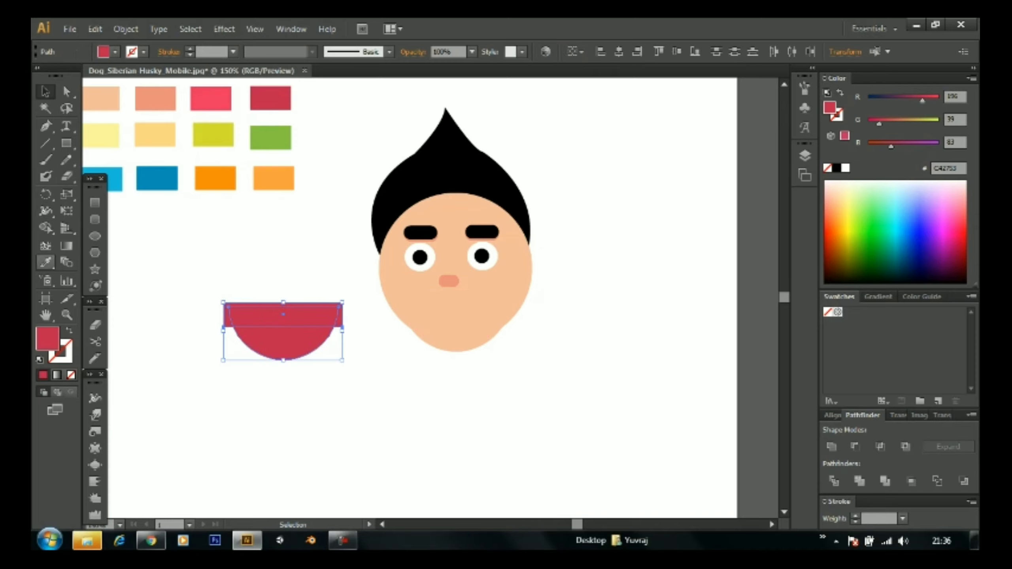
left_click(45, 228)
left_click_drag(229, 315, 337, 315)
key("v")
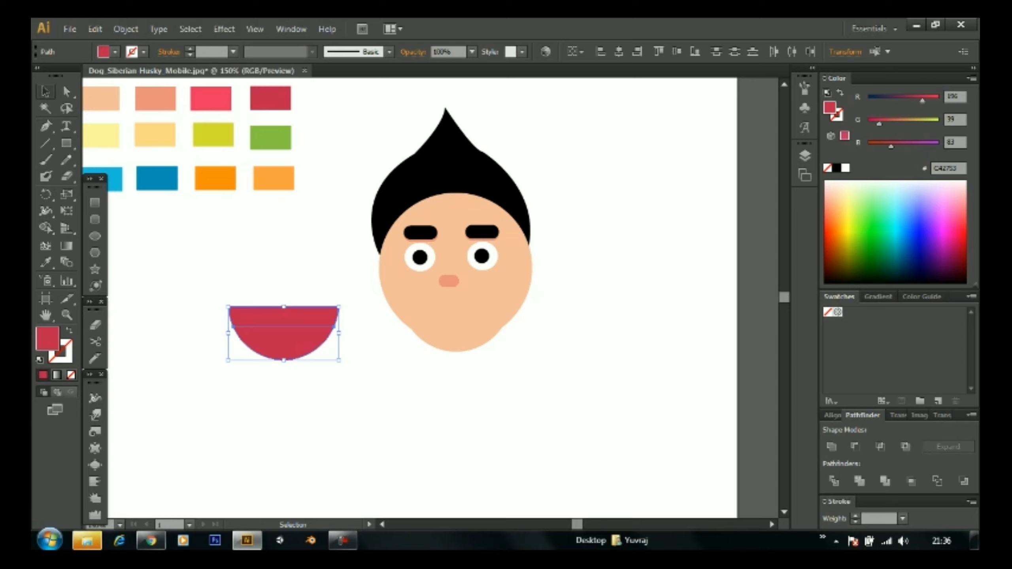
left_click_drag(283, 334, 456, 320)
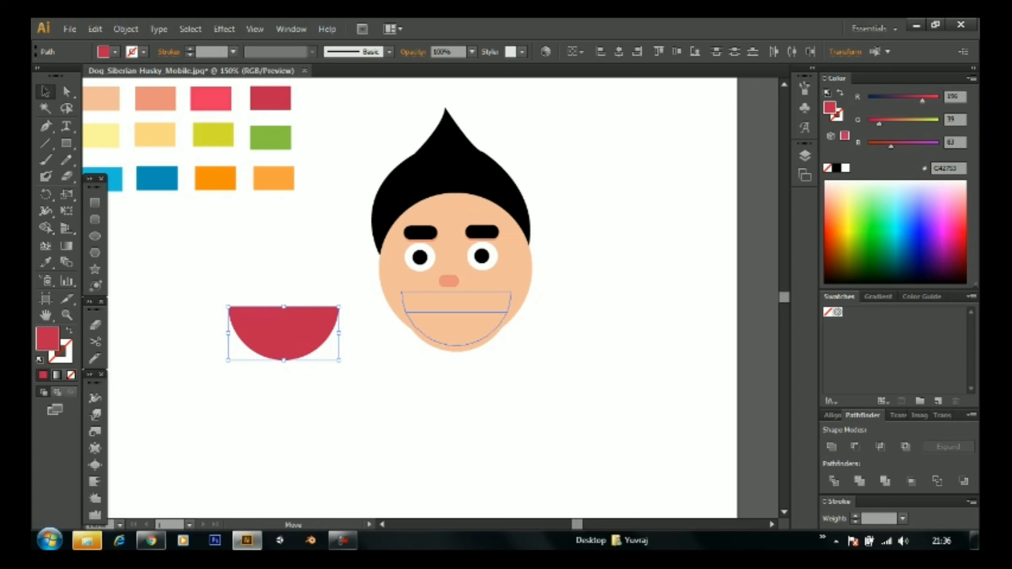
Step: Fill the mouth's flat upper strip white as teeth
left_click(577, 378)
left_click(456, 303)
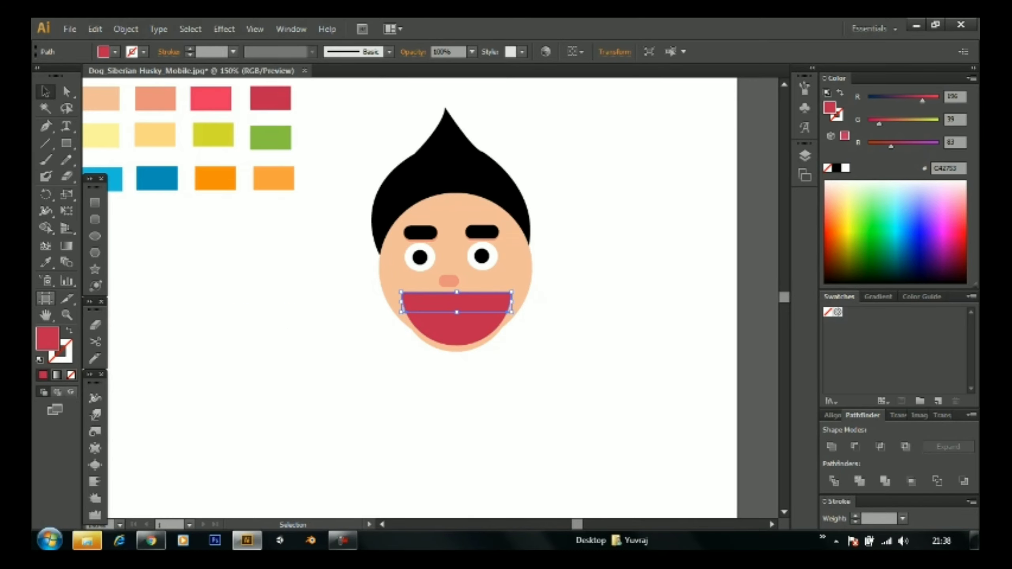
key("i")
left_click(431, 255)
key("v")
left_click(578, 379)
Step: Add a small pink rounded shape inside the mouth as a tongue
left_click(95, 219)
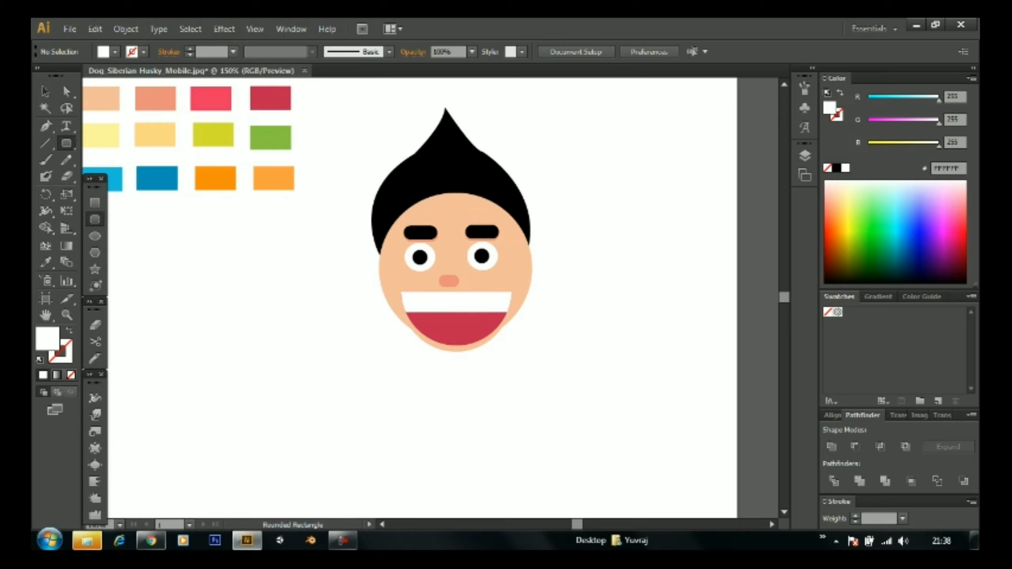
left_click_drag(303, 380, 300, 374)
left_click(45, 92)
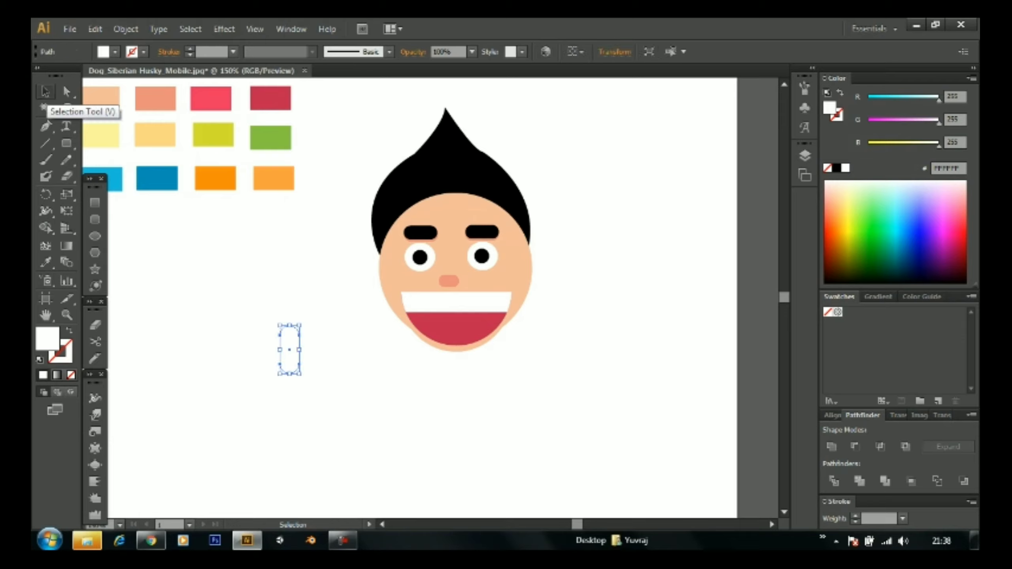
key("i")
left_click(210, 98)
key("v")
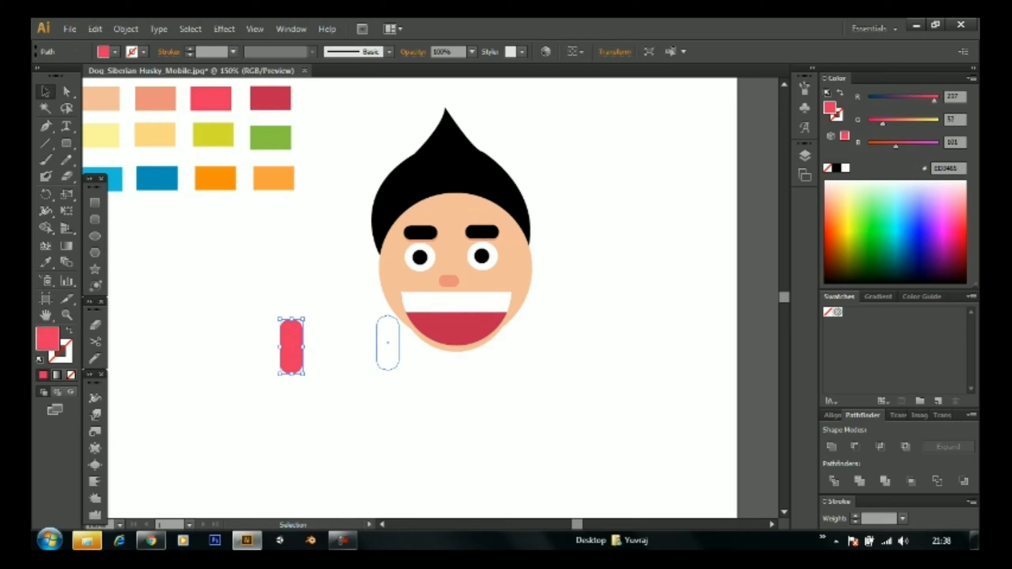
left_click_drag(292, 346, 452, 346)
key("ctrl+shift+a")
Step: Draw a thin rounded bar down the tongue, filled with the mouth's dark red
left_click(95, 219)
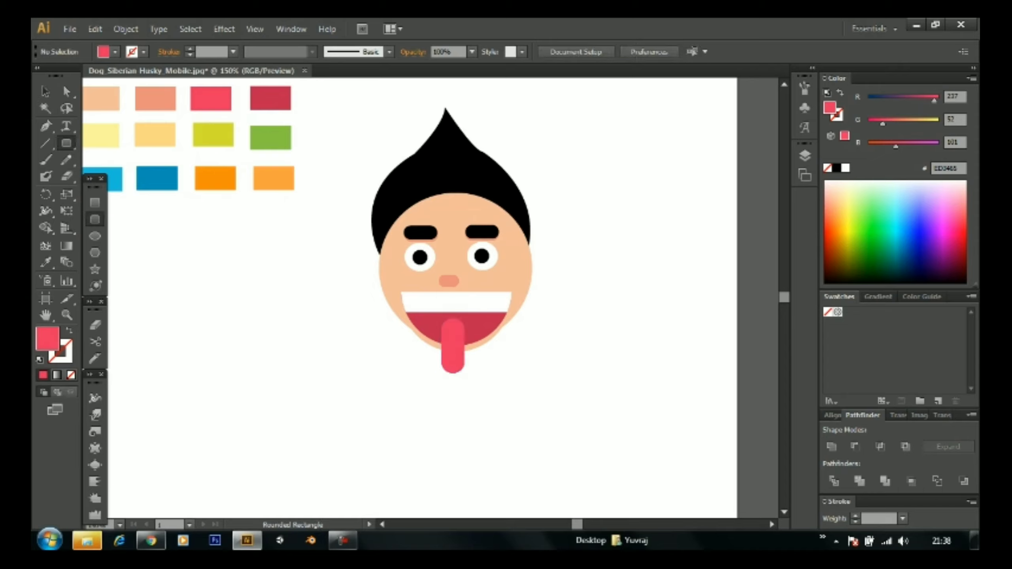
left_click_drag(446, 327, 459, 364)
key("i")
left_click(270, 98)
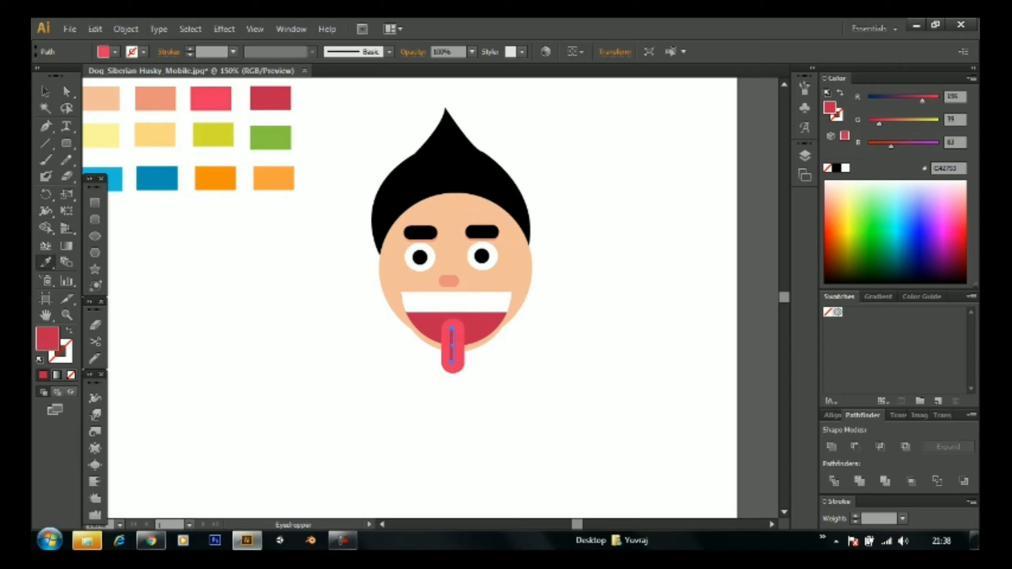
key("v")
key("ctrl+shift+a")
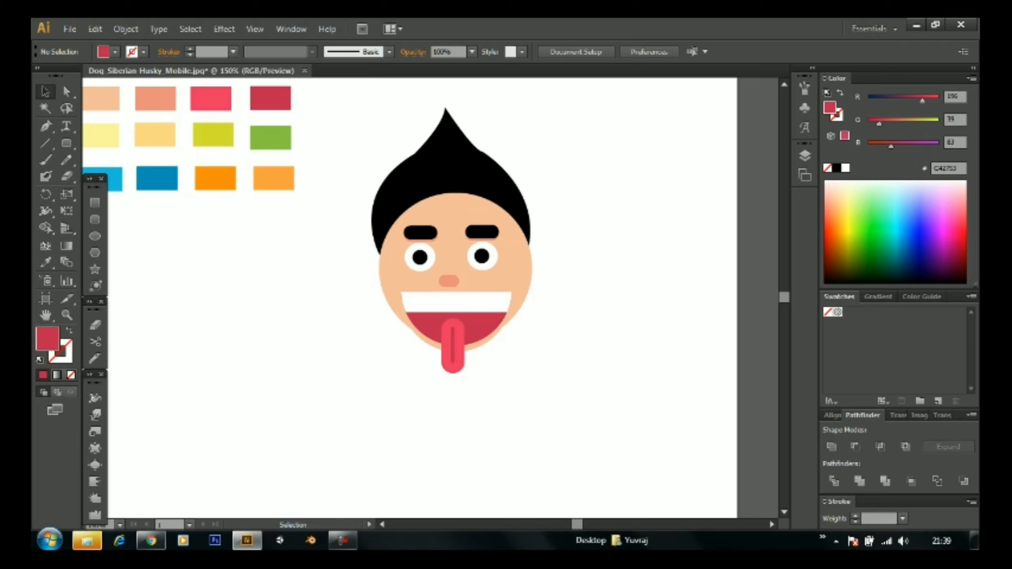
left_click_drag(436, 361, 488, 372)
key("ctrl+shift+a")
Step: Draw a large circle under the face, then delete it
scroll(450, 240, "down", 2)
left_click(95, 236)
left_click_drag(408, 277, 593, 464)
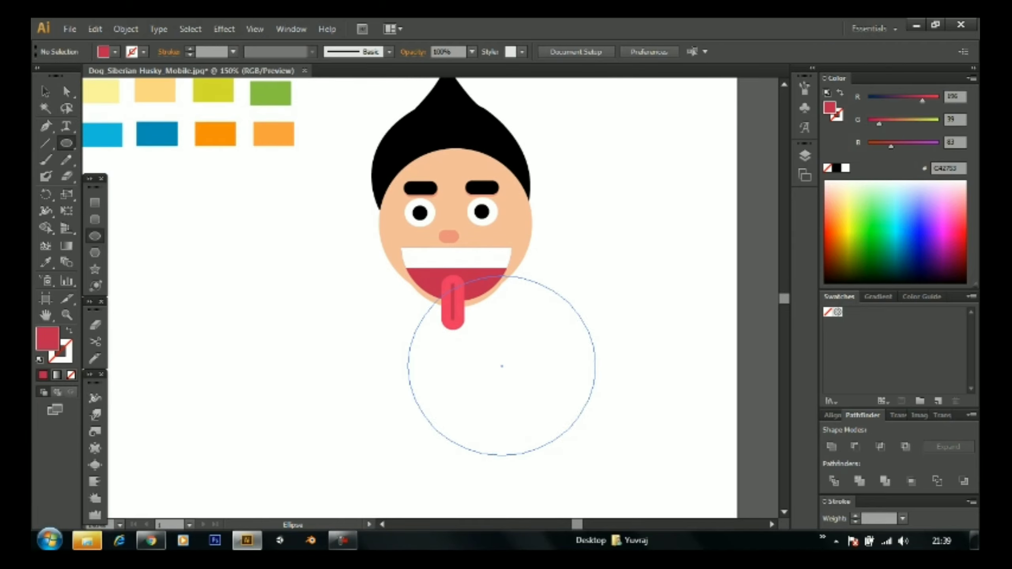
key("v")
left_click_drag(500, 370, 459, 360)
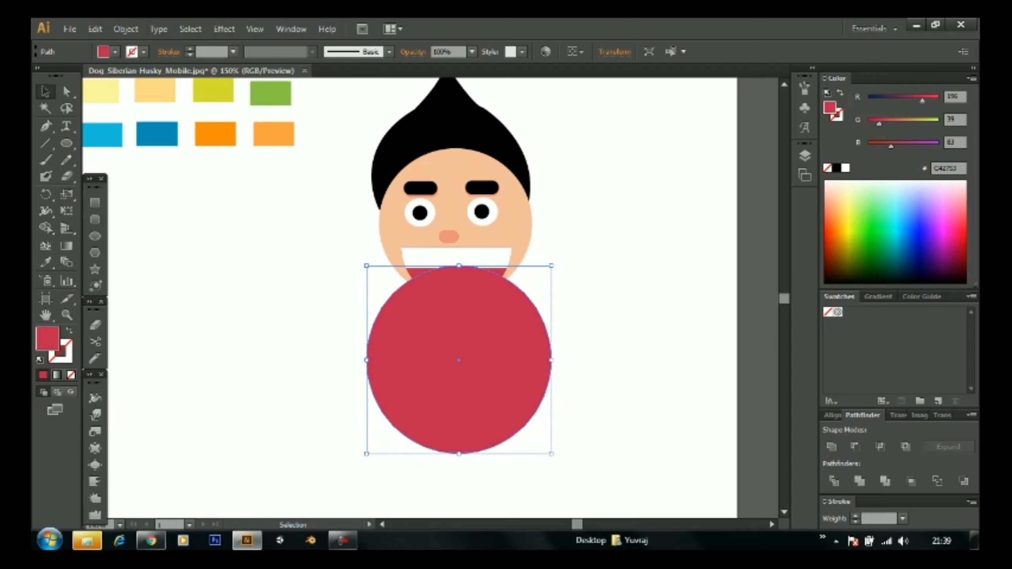
key("Delete")
Step: Draw a tall rounded-rectangle body under the mouth and send it behind the face
left_click(94, 220)
left_click_drag(414, 257, 534, 456)
mouse_move(473, 359)
left_mouse_down()
mouse_move(448, 344)
mouse_move(452, 355)
mouse_move(470, 341)
left_mouse_up()
right_click(459, 344)
left_click(677, 396)
left_click(239, 319)
Step: Fill the neck piece salmon, moving the body aside and back meanwhile
left_click(95, 219)
key("v")
left_click_drag(458, 399, 613, 394)
right_click(518, 338)
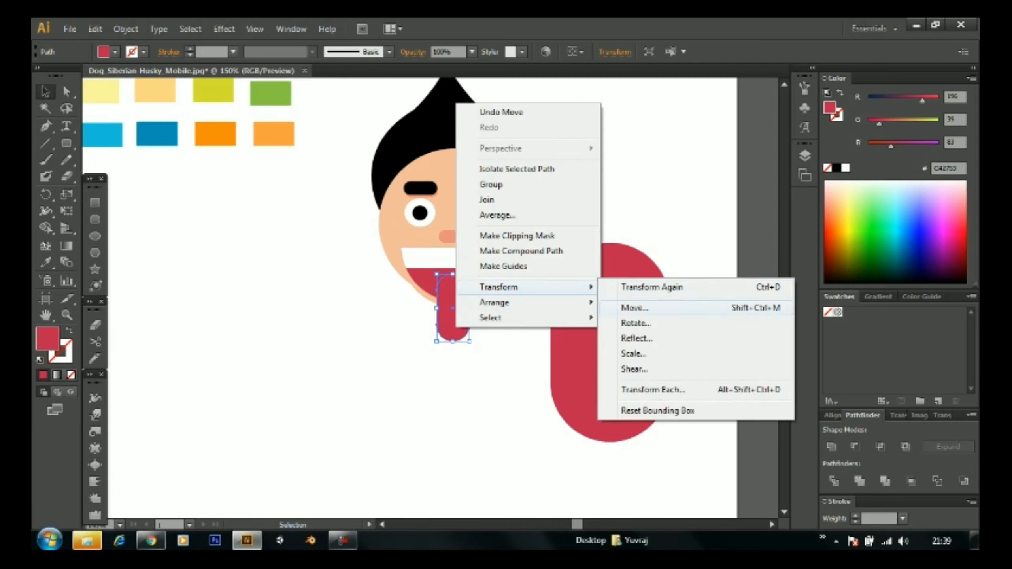
key("Escape")
key("i")
scroll(398, 279, "up", 3)
left_click(155, 109)
key("v")
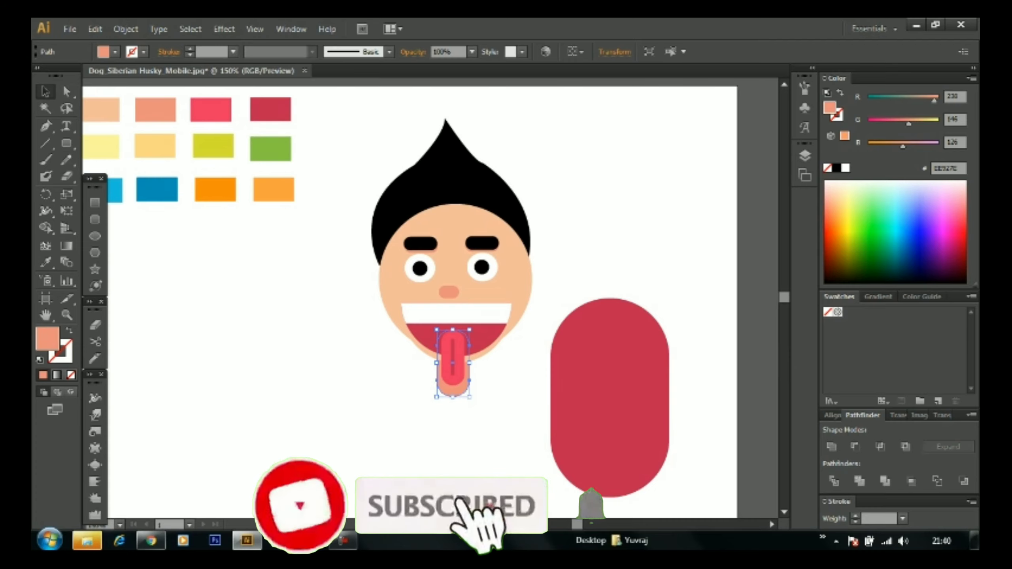
left_click_drag(610, 399, 454, 462)
scroll(454, 375, "down", 3)
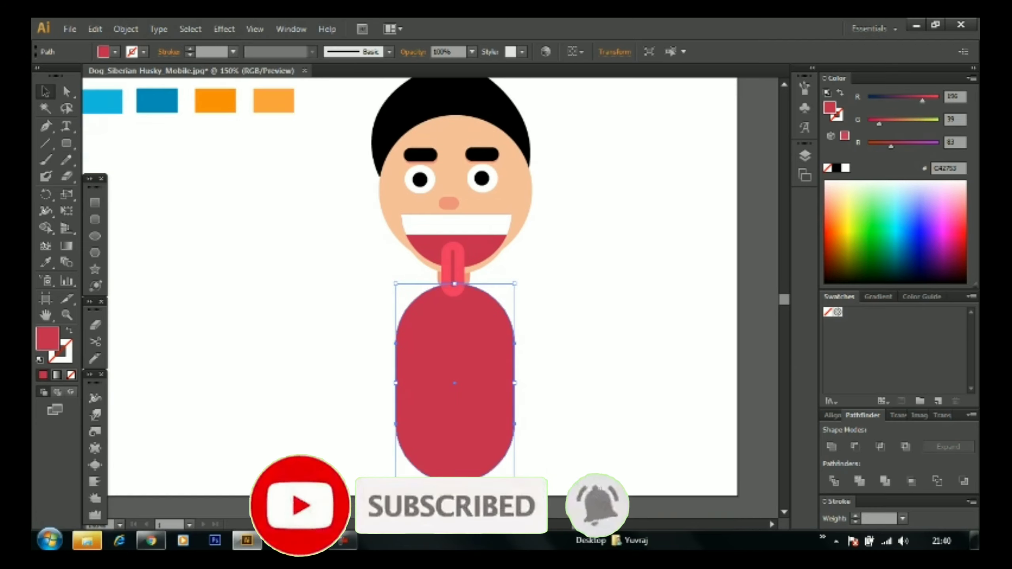
Step: Send the body behind the head and fill it with the orange swatch
right_click(396, 173)
left_click(602, 372)
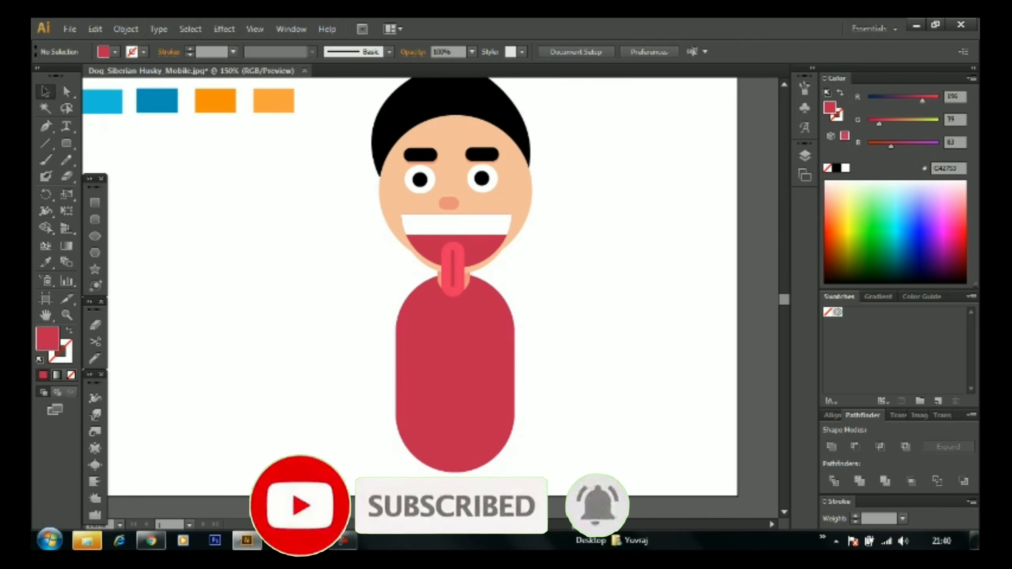
left_click(454, 279)
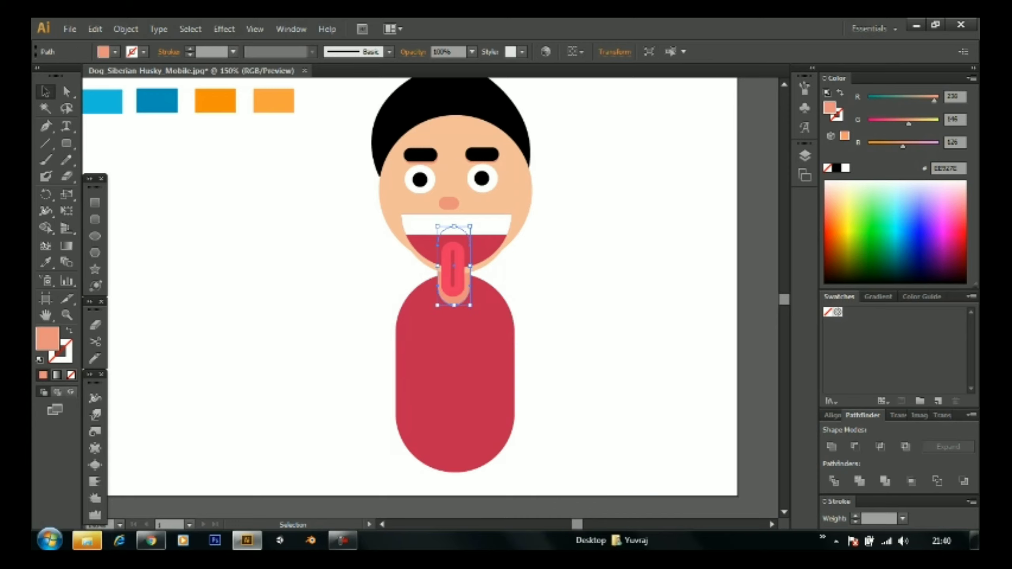
left_click(598, 319)
left_click(456, 372)
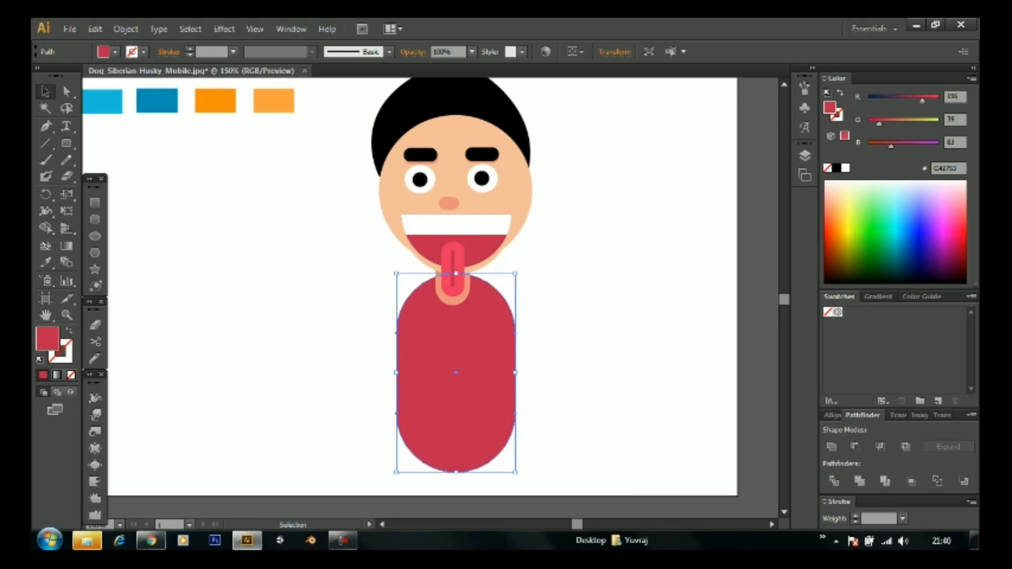
scroll(46, 262, "up", 3)
left_click(46, 262)
left_click(215, 155)
scroll(409, 297, "down", 2)
Step: Cut the top off a body copy with a rectangle, leaving a blue lower half as shorts
key("a")
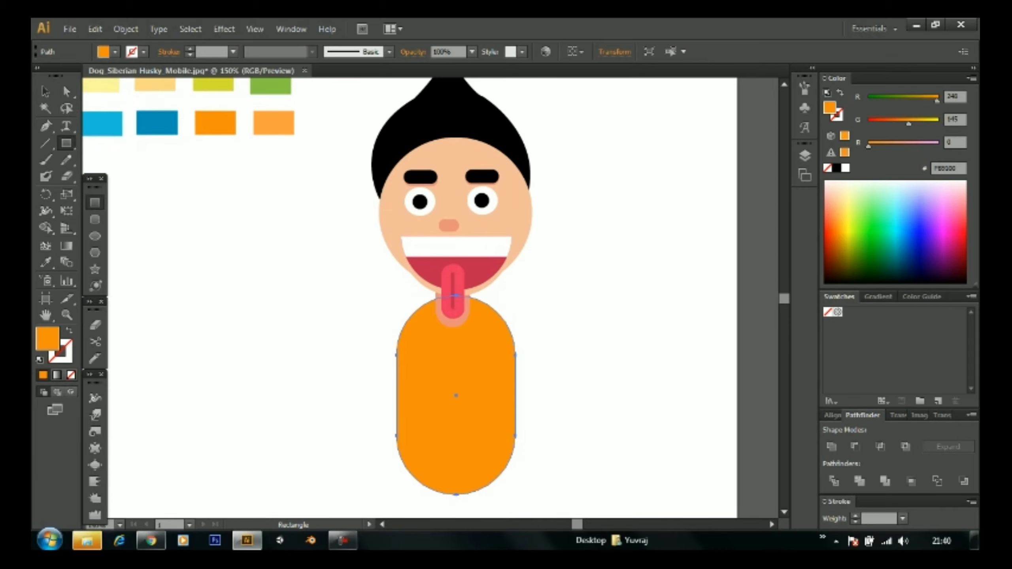
left_click(455, 211)
left_click(455, 399)
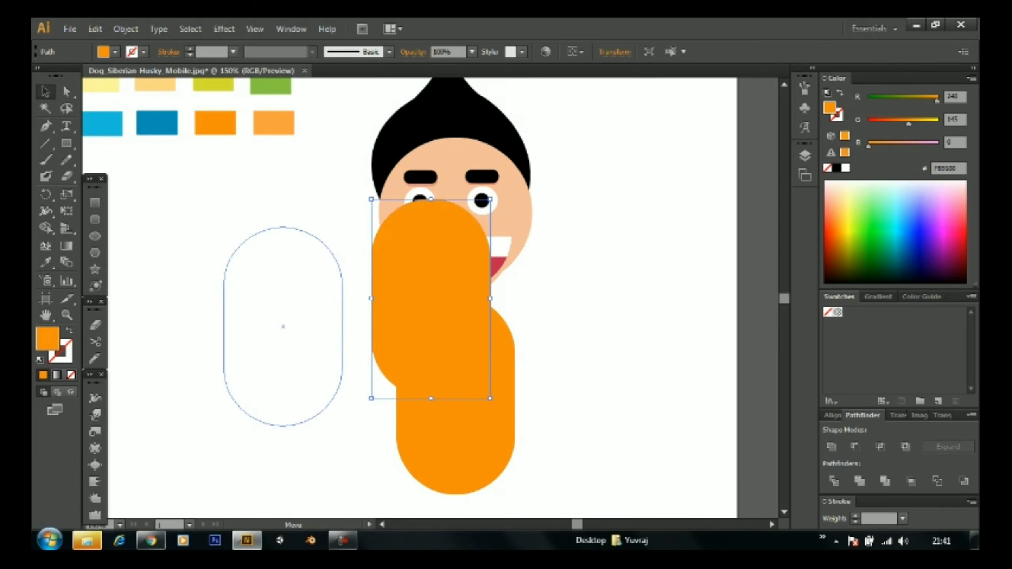
left_click_drag(456, 398, 279, 329)
left_click_drag(194, 221, 349, 345)
key("v")
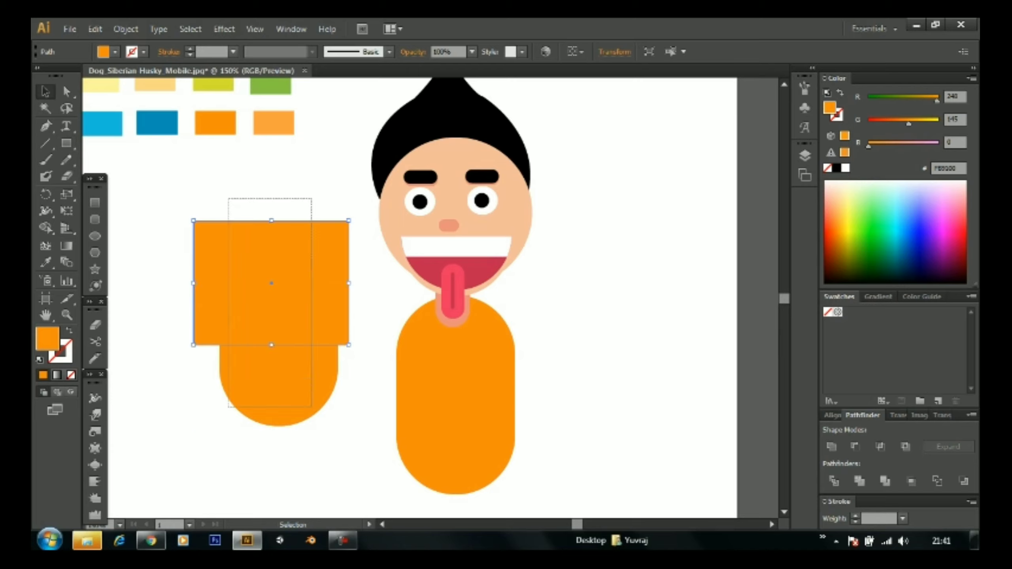
mouse_move(226, 199)
left_mouse_down()
mouse_move(302, 367)
mouse_move(415, 432)
left_mouse_up()
left_click(855, 446)
key("i")
left_click(157, 123)
key("v")
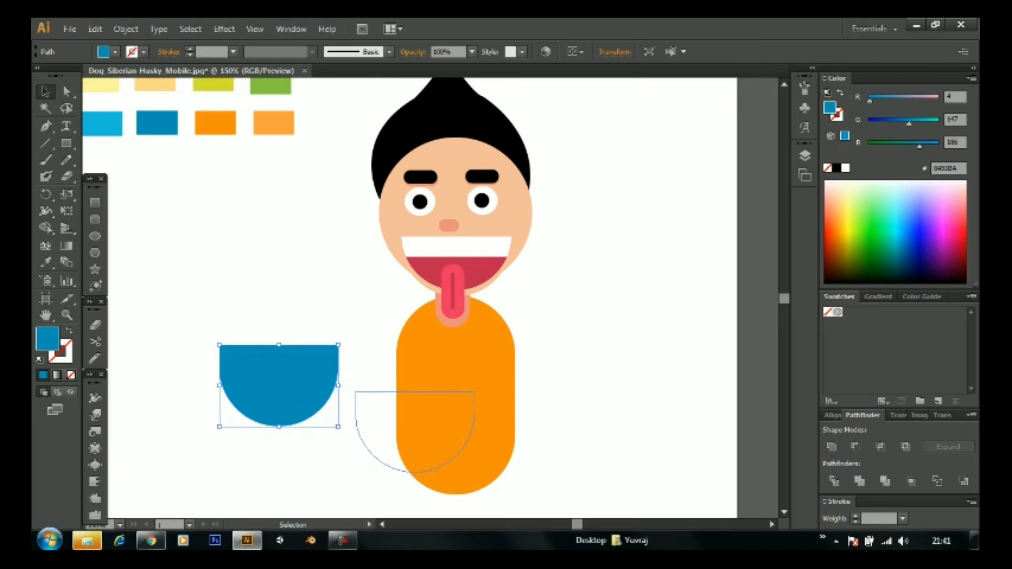
Step: Draw a small pale-yellow button on the shorts
scroll(458, 359, "up", 1)
left_click(95, 236)
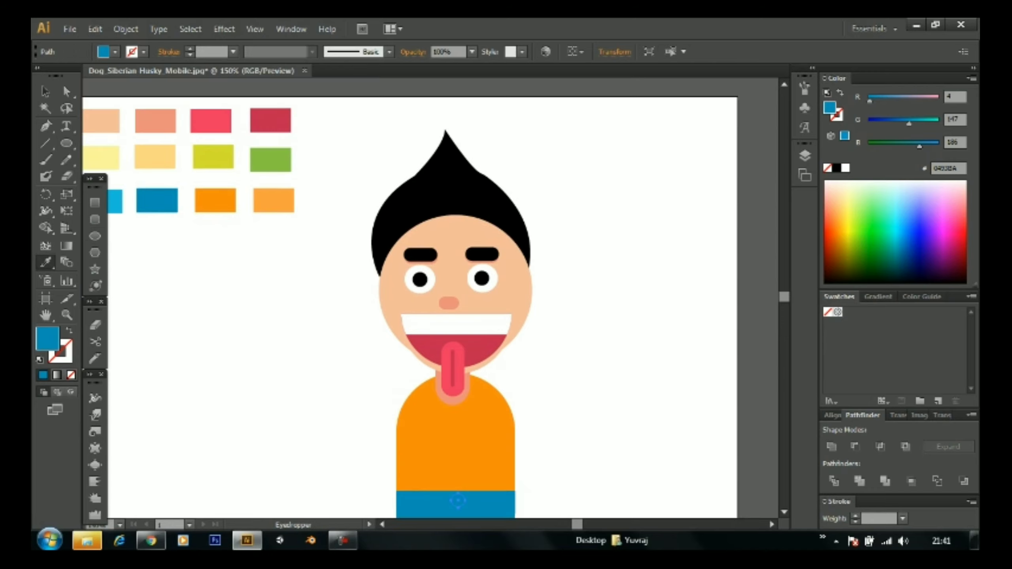
left_click_drag(450, 426, 465, 440)
Step: Paste a copy of the yellow button lower on the blue shorts
key("v")
key("ctrl+v")
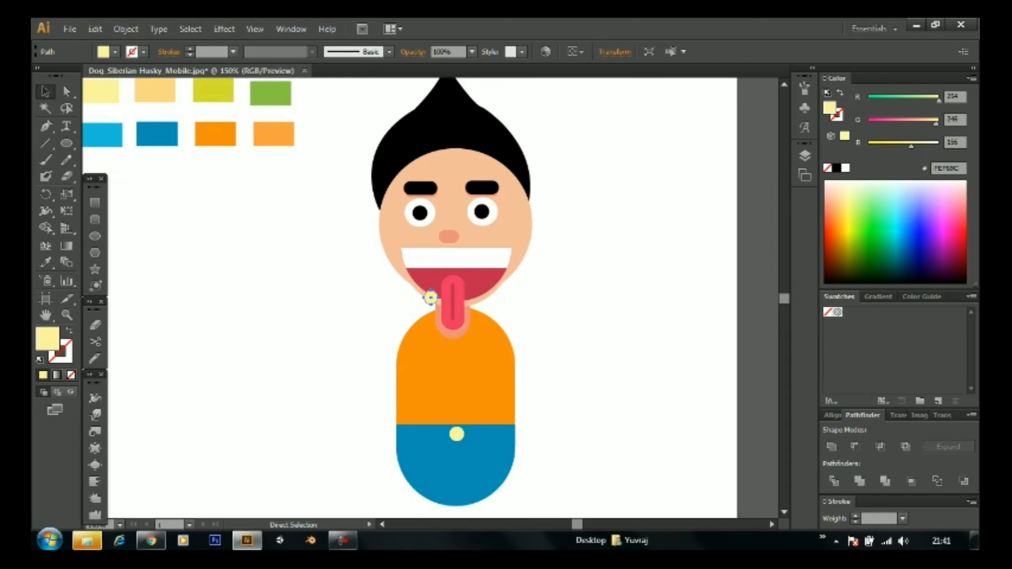
left_click_drag(458, 461, 455, 489)
key("ctrl+shift+a")
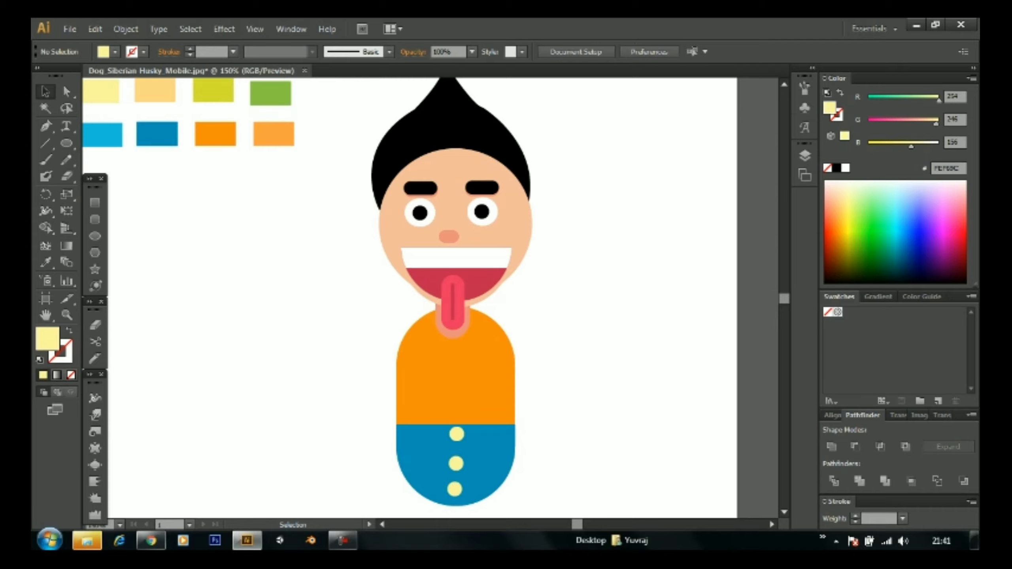
Step: Draw two thin strap rectangles on the shirt and colour both the shorts' blue
key("m")
left_click_drag(428, 432, 428, 432)
key("v")
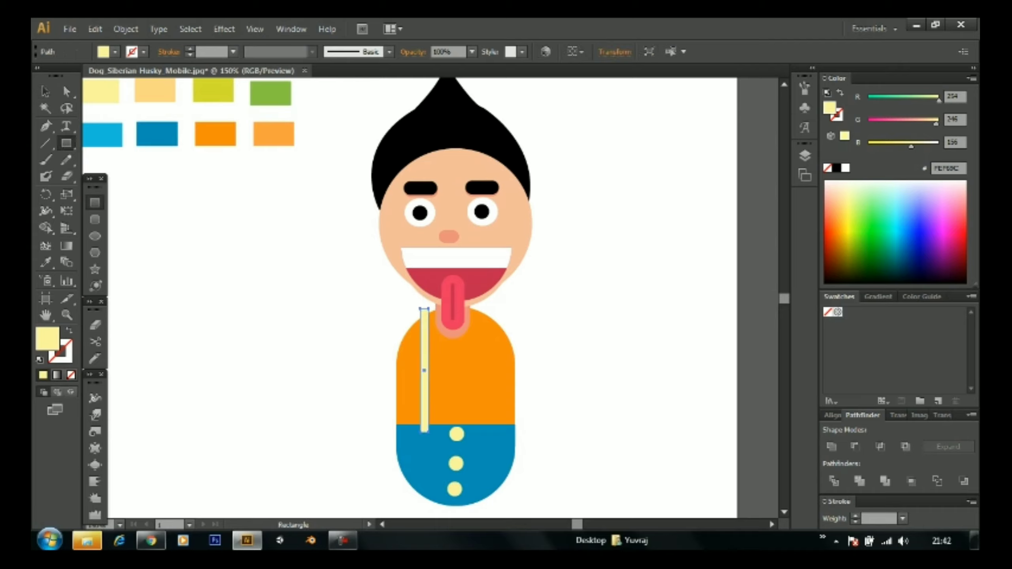
left_click_drag(425, 371, 482, 374)
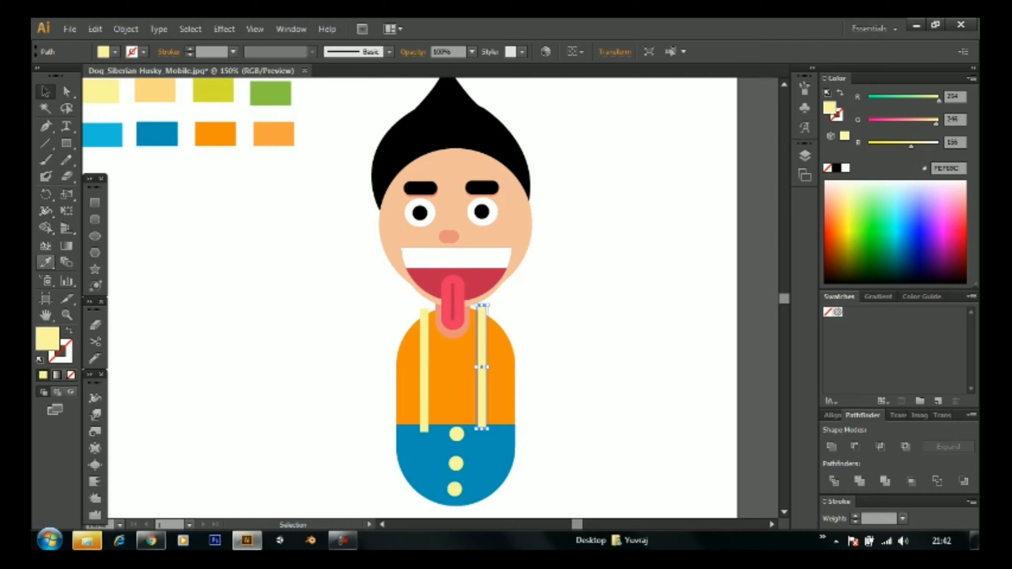
key("i")
left_click(490, 459)
key("v")
left_click(424, 371)
key("i")
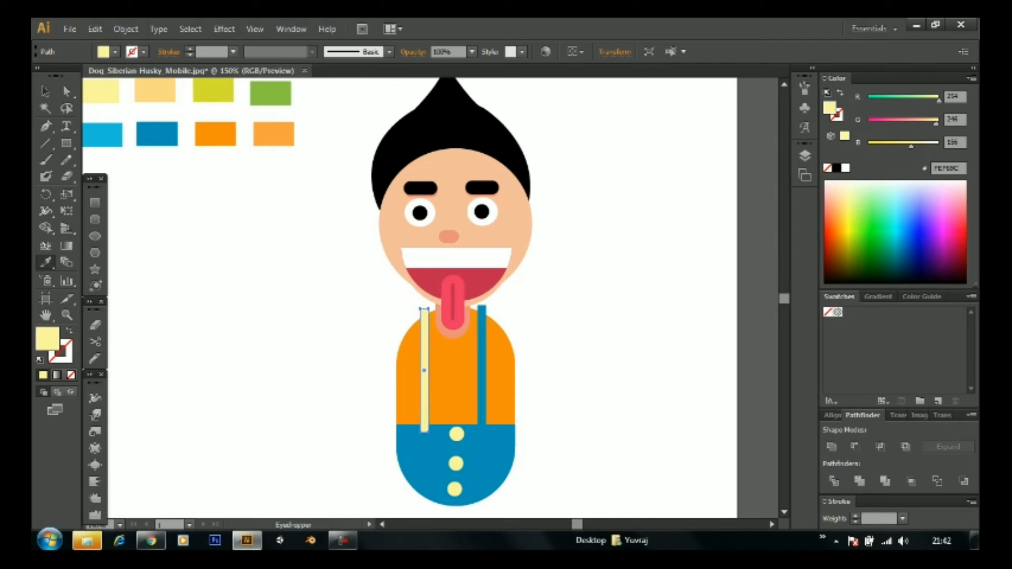
left_click(490, 458)
key("v")
key("ctrl+shift+a")
Step: Add a 'press alt' text note left of the figure
left_click_drag(534, 514, 439, 398)
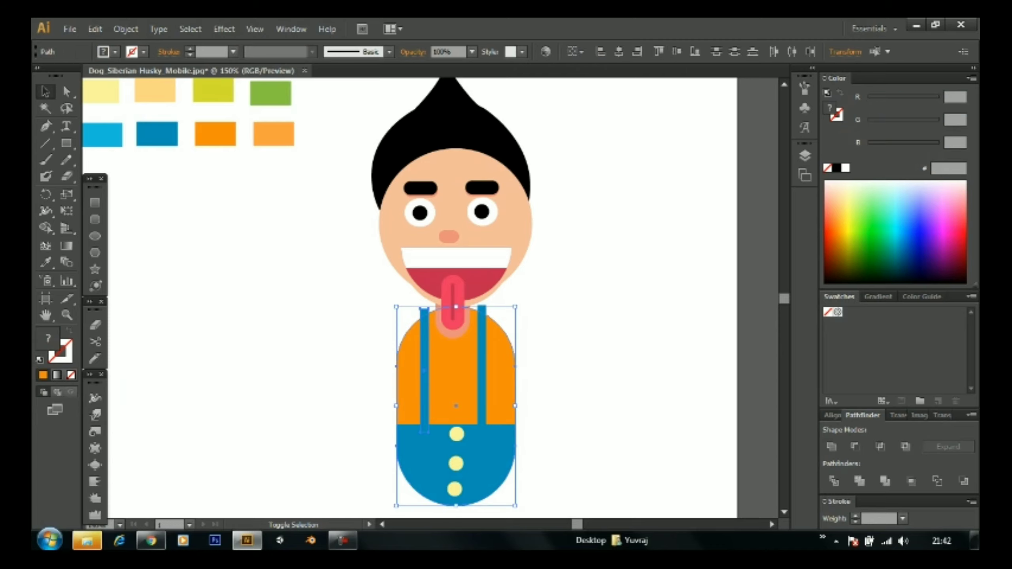
key("shift+m")
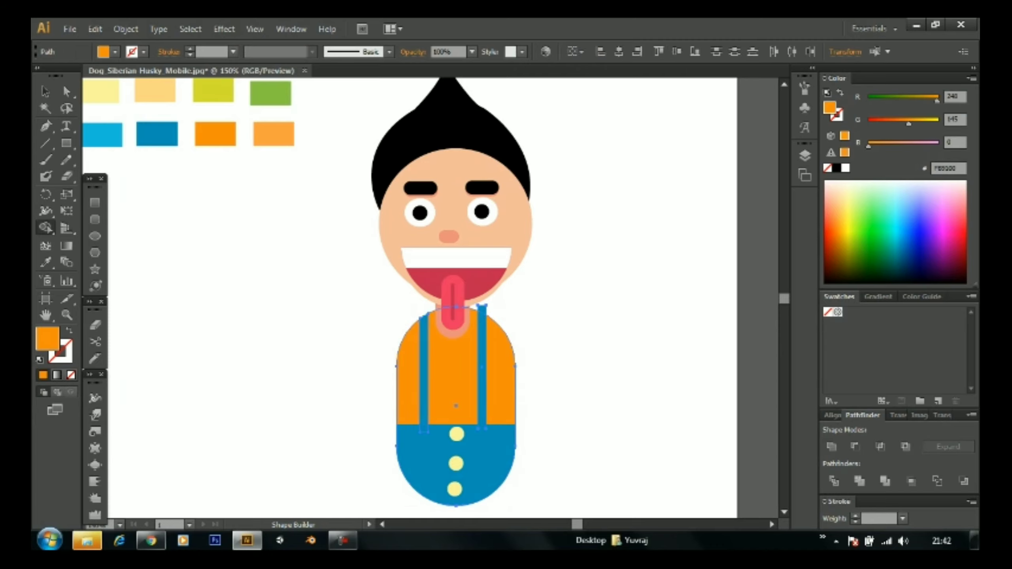
key("t")
left_click(180, 257)
type("press alt")
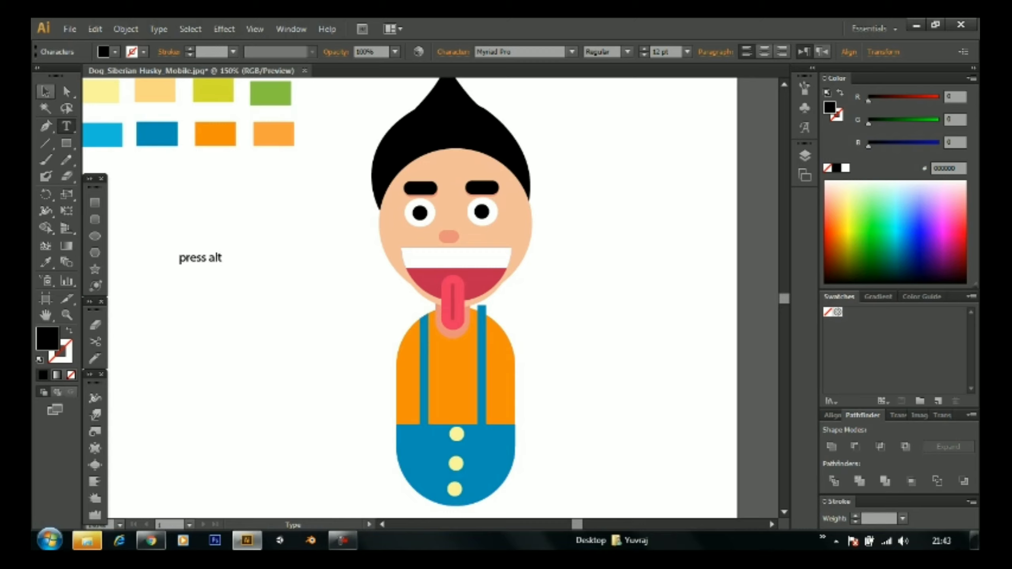
left_click(46, 228)
key("v")
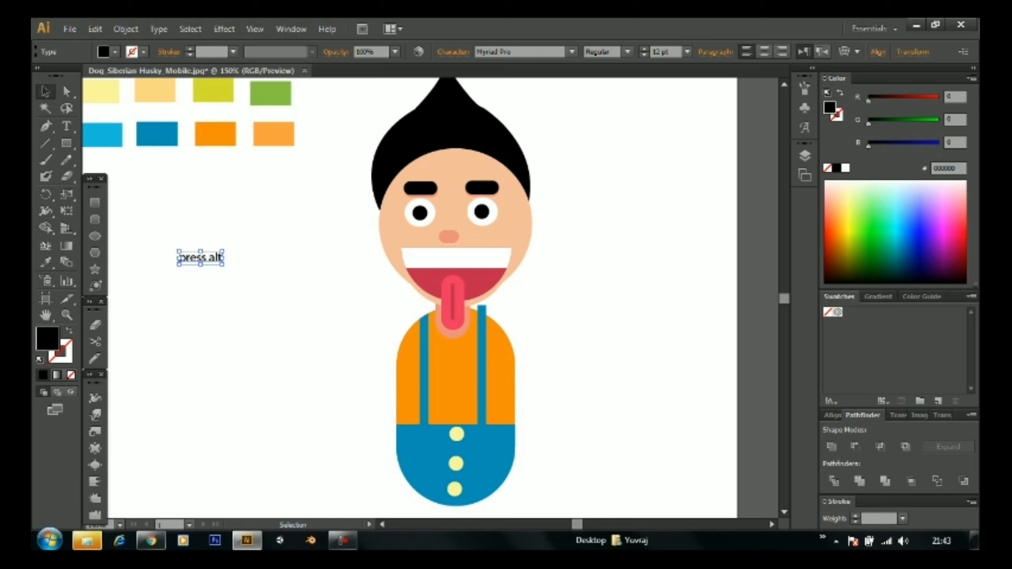
Step: Trim the strap overhang above the shirt with the Shape Builder
left_click(454, 379)
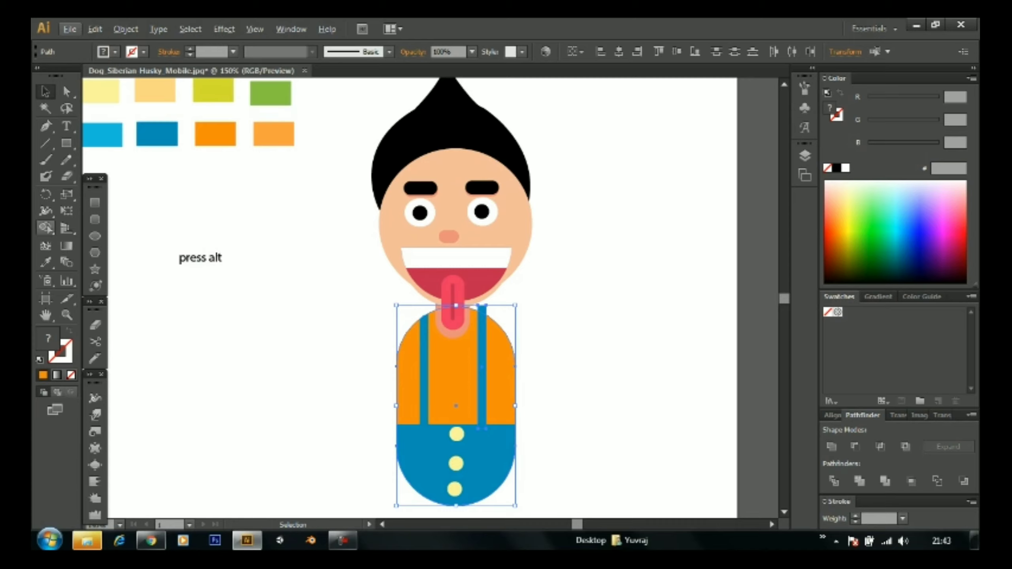
key("shift+m")
left_click(481, 309, "alt")
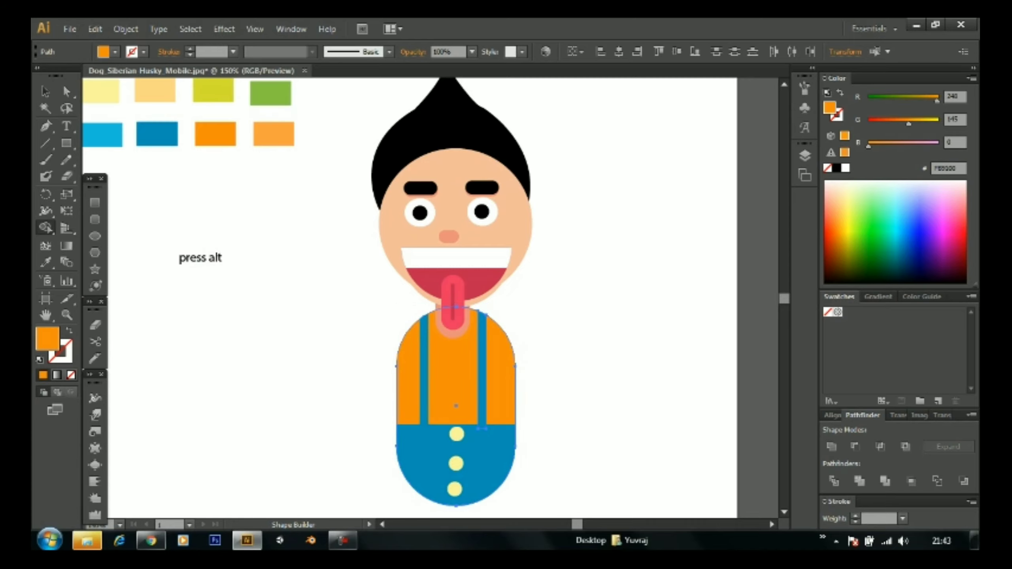
scroll(398, 279, "down", 3)
Step: Draw a rounded-rectangle arm piece and angle it against the right shoulder
left_click(95, 220)
left_click_drag(597, 237, 620, 325)
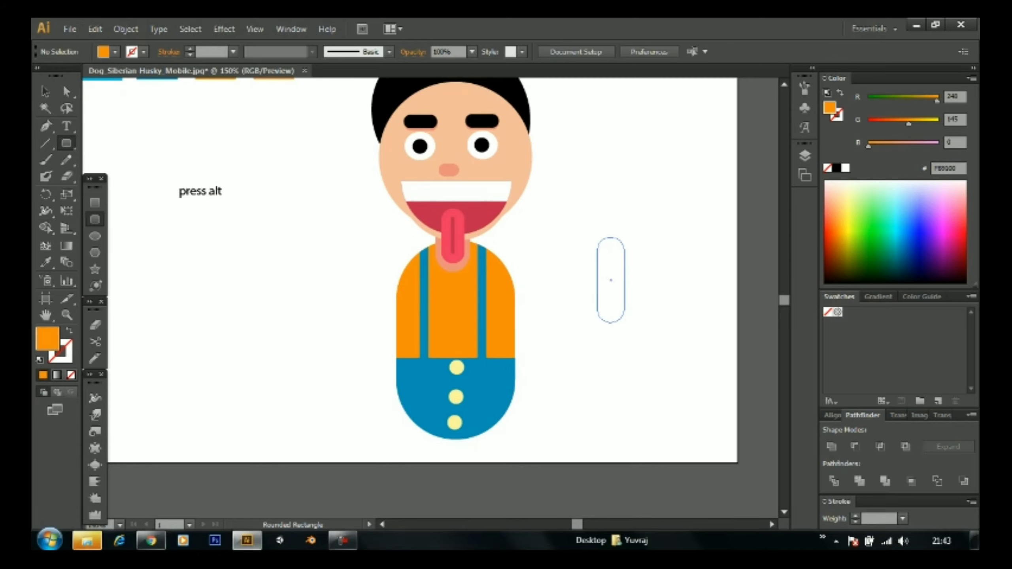
key("v")
mouse_move(608, 281)
left_mouse_down()
mouse_move(507, 299)
mouse_move(562, 295)
left_mouse_up()
mouse_move(572, 339)
left_mouse_down()
mouse_move(597, 325)
mouse_move(522, 302)
mouse_move(593, 315)
mouse_move(516, 343)
left_mouse_up()
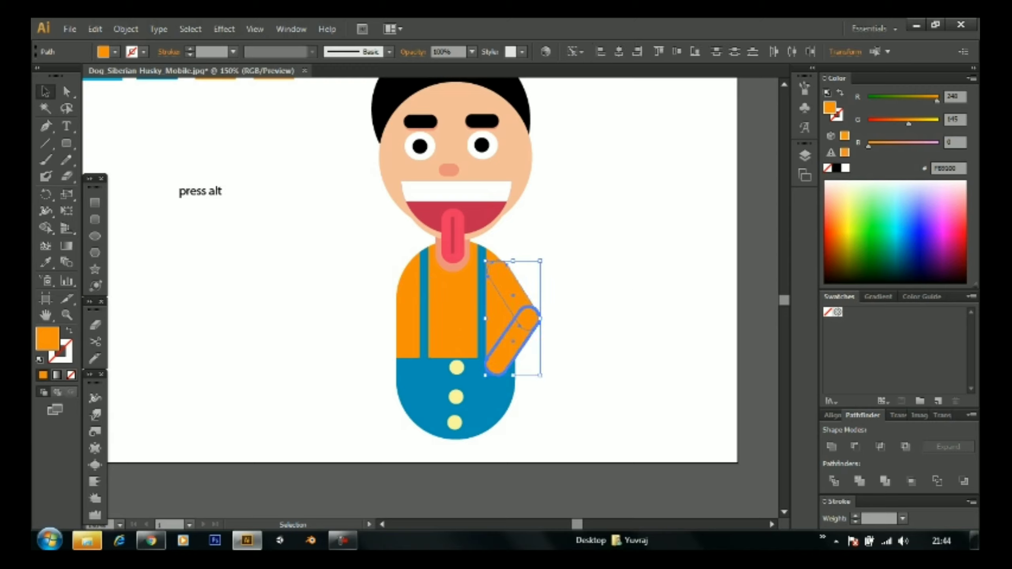
Step: Eyedrop the skin colour onto the forearm, undoing a trial on the upper arm
left_click(565, 319)
left_click(529, 319)
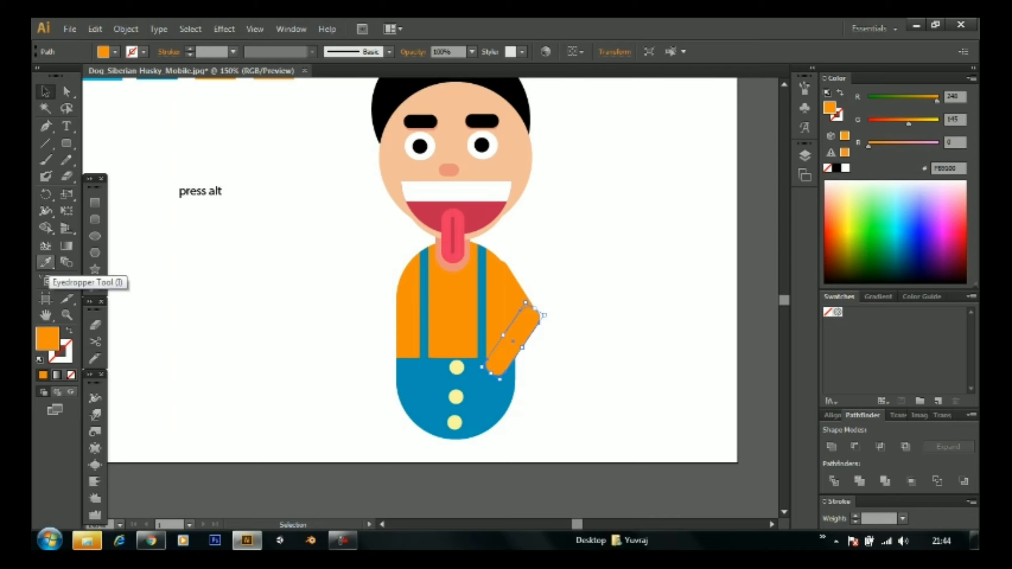
left_click(45, 262)
left_click(510, 207)
key("v")
left_click(513, 279)
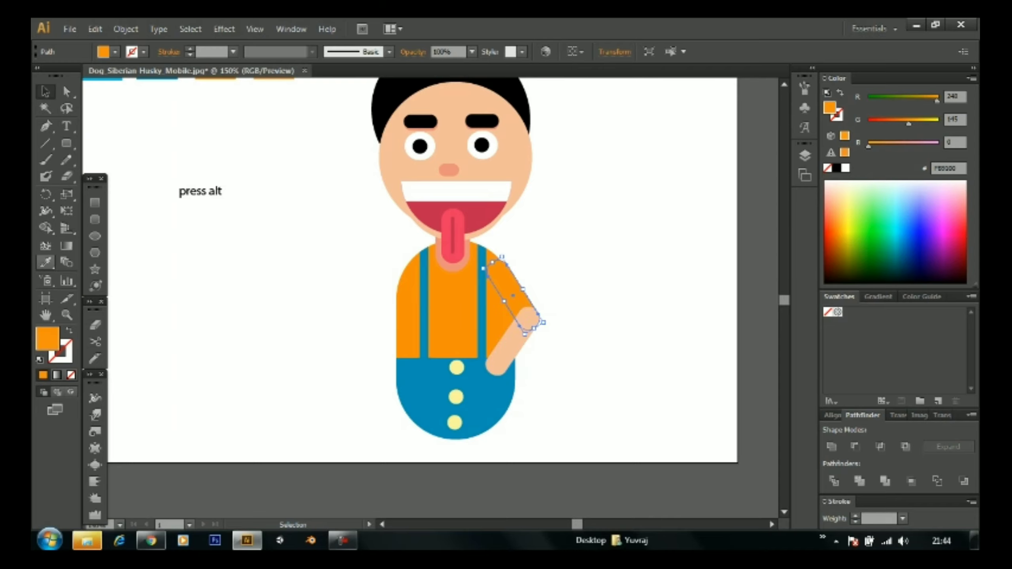
left_click(45, 263)
left_click(502, 350)
key("ctrl+z")
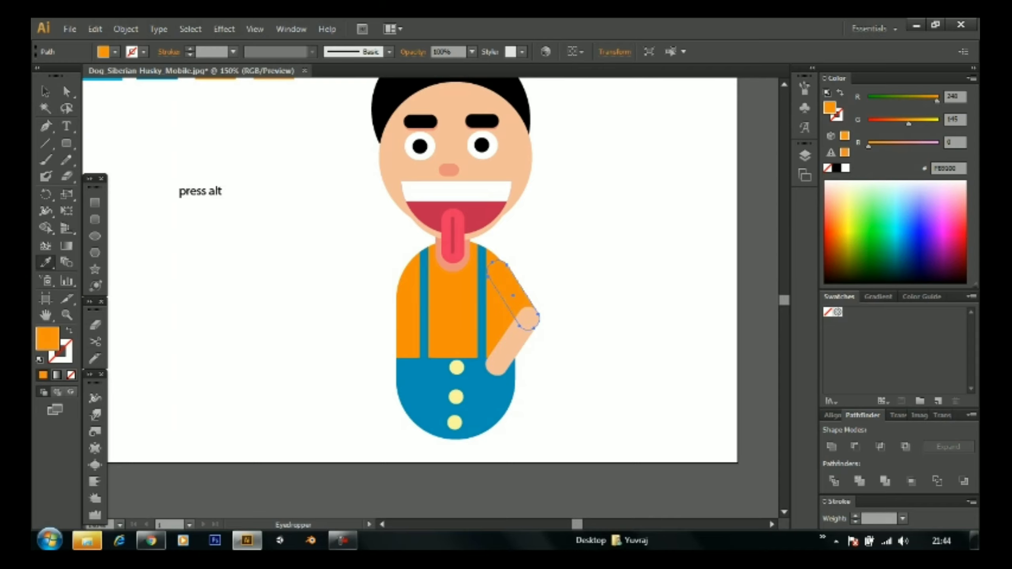
Step: Make the orange upper-arm piece skin-coloured
scroll(525, 359, "up", 2)
left_click(526, 361)
key("ctrl+z")
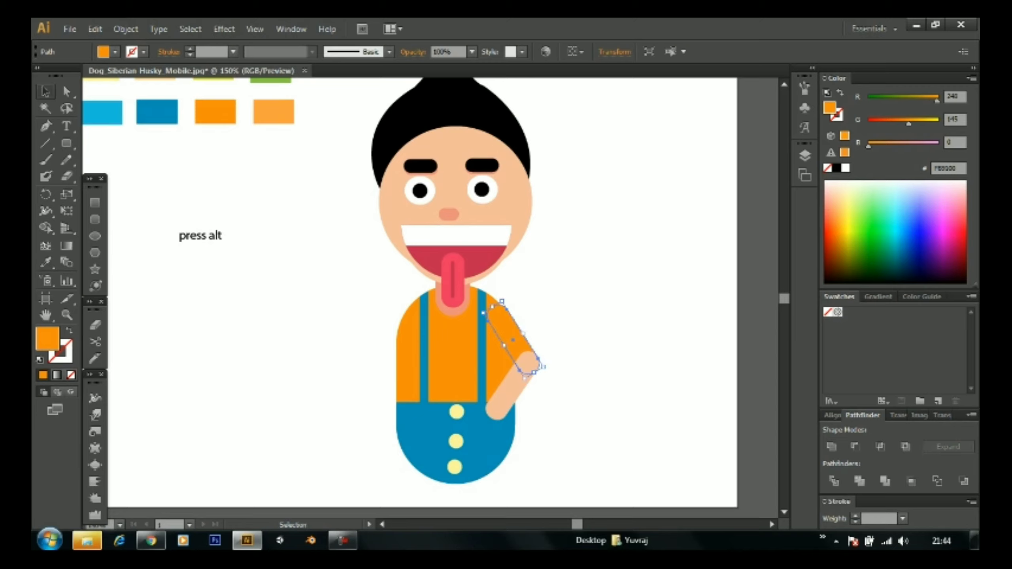
key("v")
key("ctrl+shift+a")
left_click(539, 363)
left_click(536, 365)
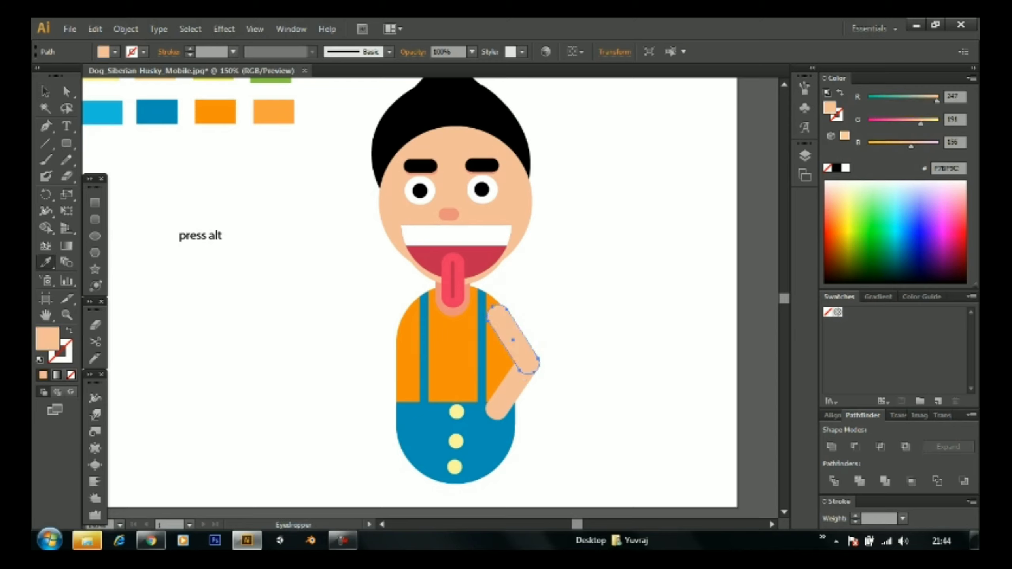
key("v")
Step: Rotate the lower arm across the body and move it up to the upper arm
left_click(529, 361)
left_click_drag(496, 412, 473, 400)
left_click_drag(544, 367, 539, 361)
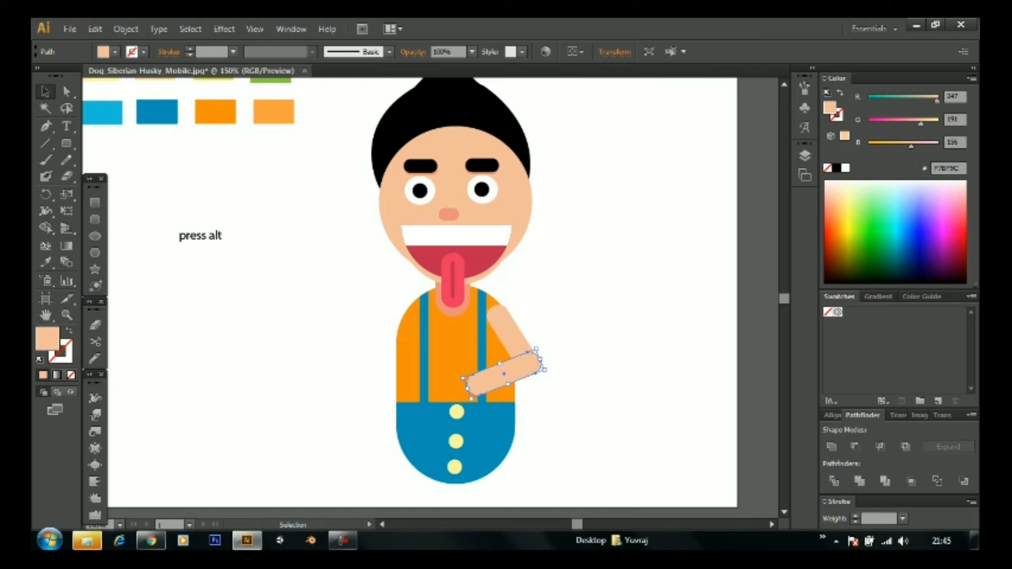
left_click(565, 370)
left_click(500, 373)
Step: Add a round ellipse elbow at the bend and join the upper arm to it
left_click(95, 236)
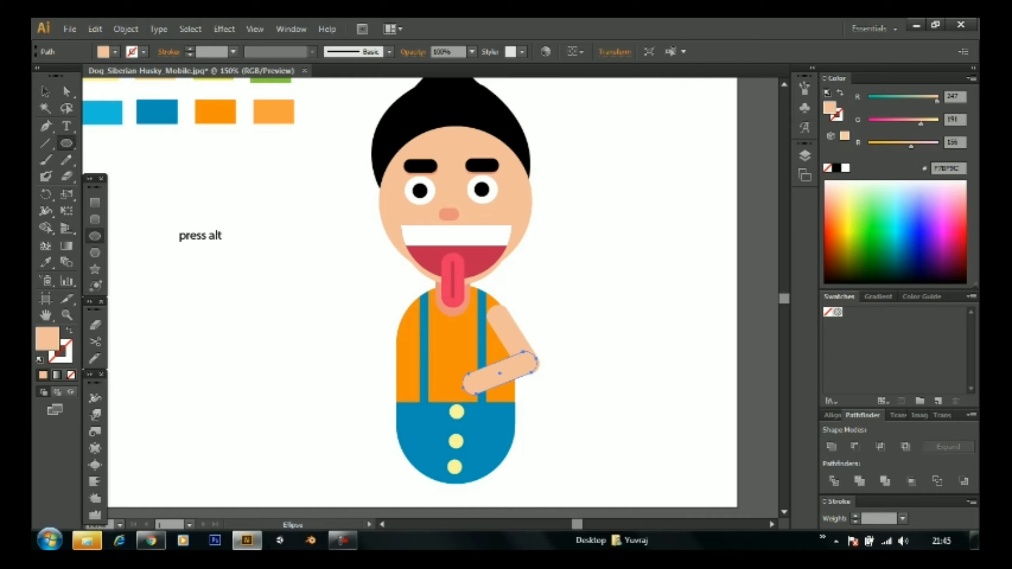
left_click_drag(239, 315, 464, 383)
key("v")
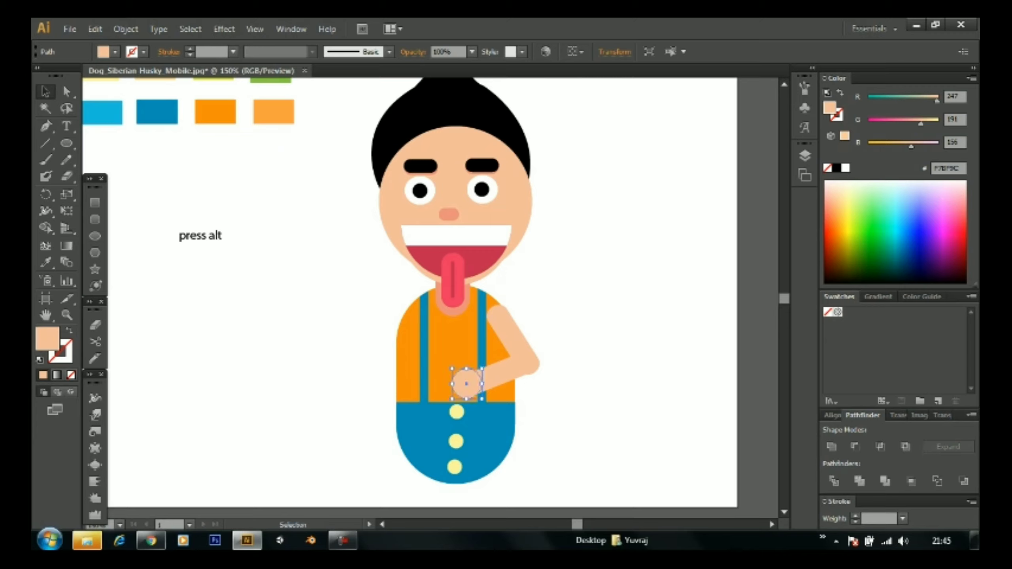
left_click(514, 339)
mouse_move(514, 339)
left_mouse_down()
mouse_move(619, 293)
mouse_move(659, 367)
left_mouse_up()
left_click(578, 359)
Step: Minus Front a rectangle from a pill copy to make an orange shoulder cap
left_click(94, 202)
key("v")
left_click(618, 268, "shift")
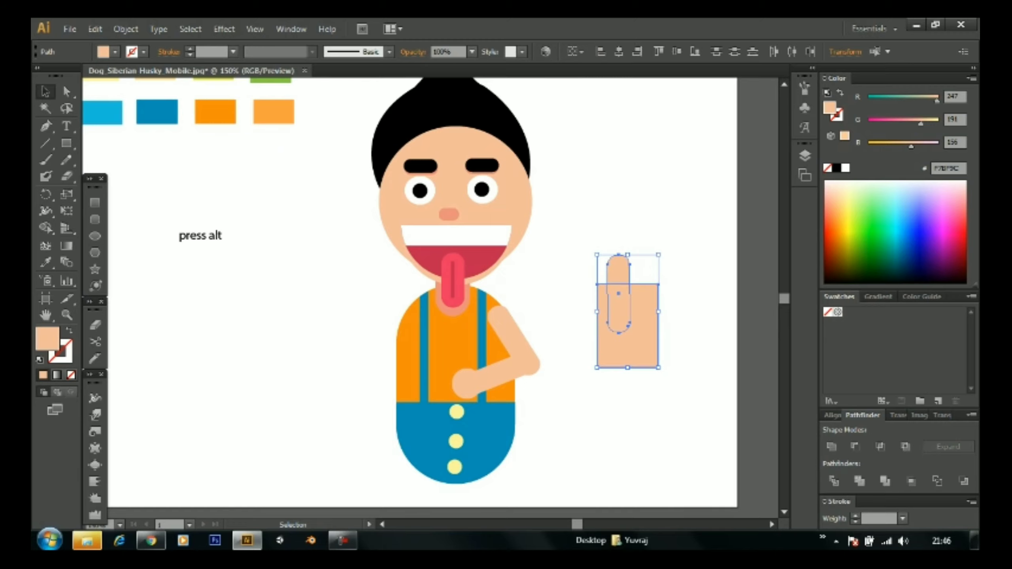
left_click(880, 446)
key("ctrl+z")
left_click(854, 446)
left_click_drag(618, 268, 500, 320)
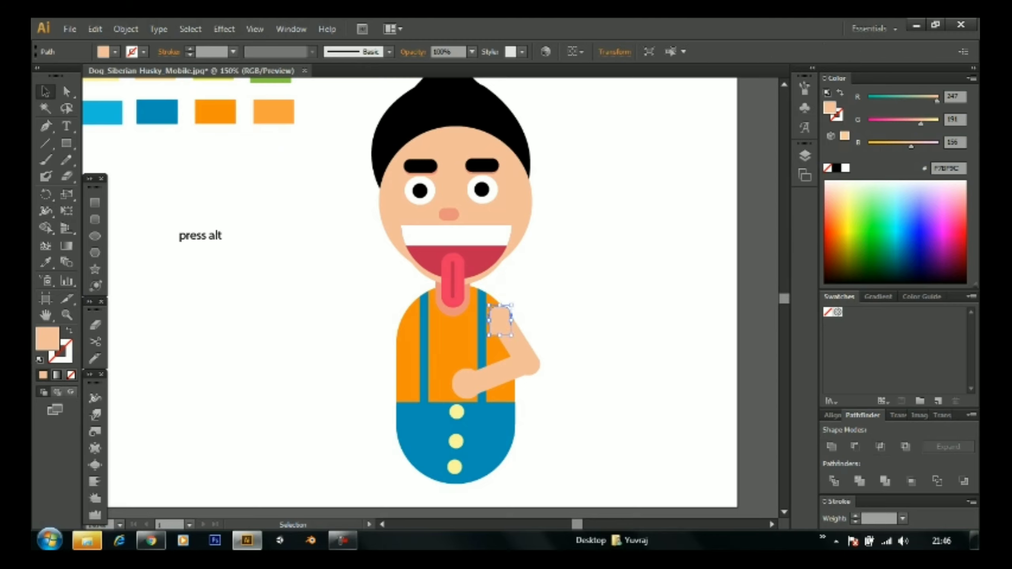
key("i")
left_click(438, 339)
Step: Draw a thin white lollipop stick in the boy's hand
key("v")
key("ctrl+shift+a")
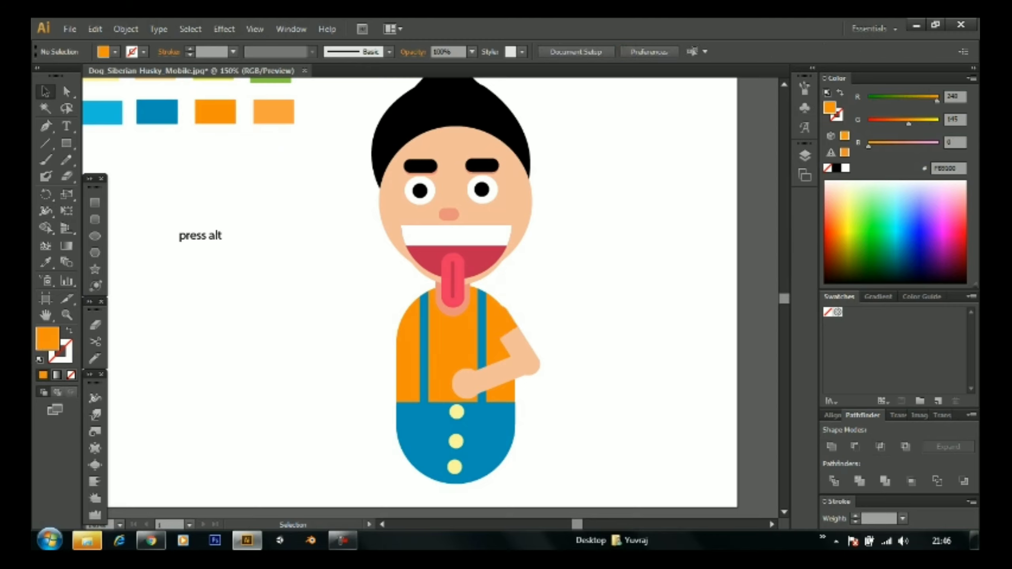
key("m")
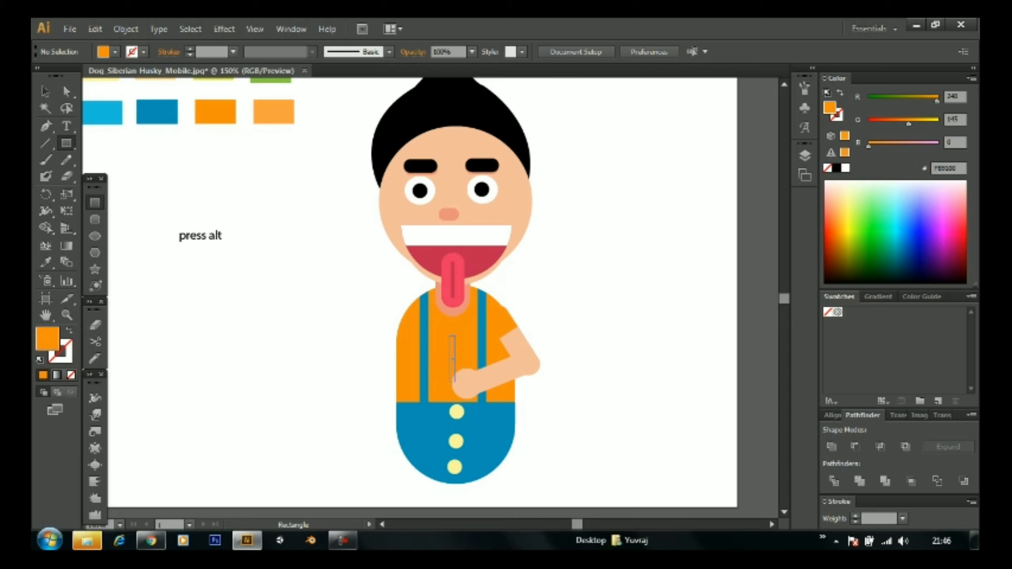
left_click_drag(456, 382, 463, 365)
key("v")
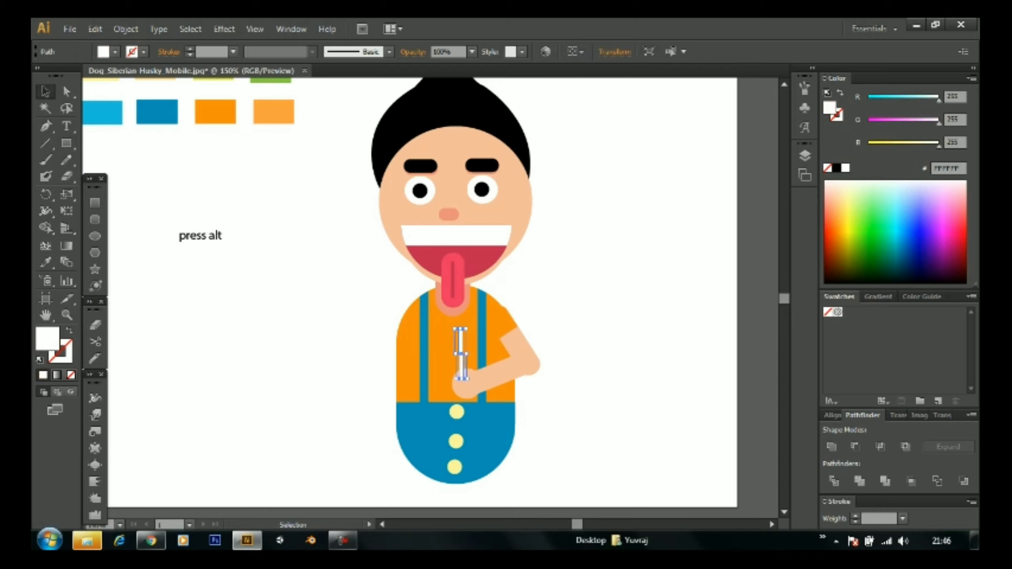
Step: Add a yellow-green ellipse disc and nudge it onto the stick
key("ctrl+shift+a")
key("l")
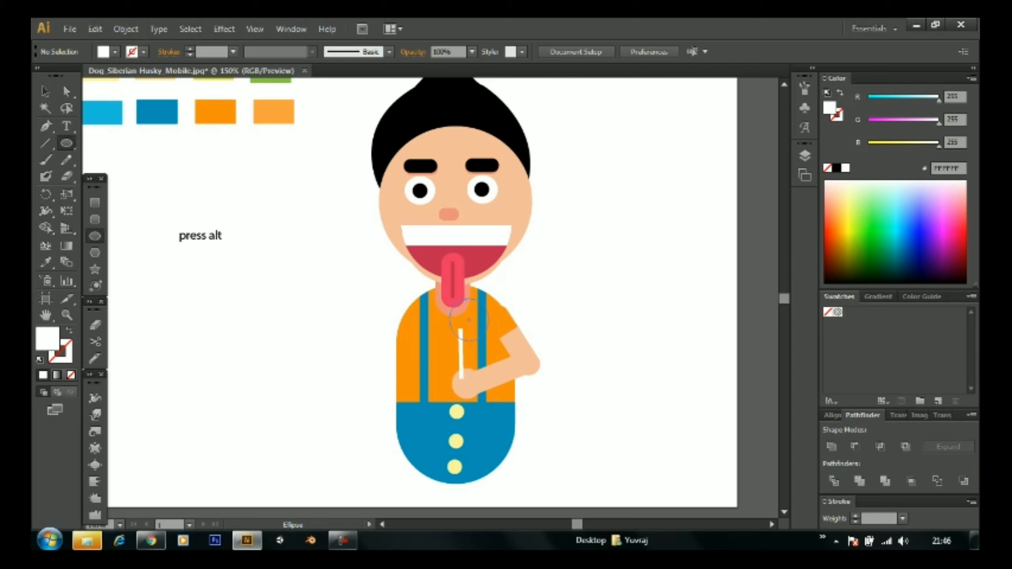
left_click_drag(460, 339, 463, 321)
key("v")
scroll(422, 297, "up", 2)
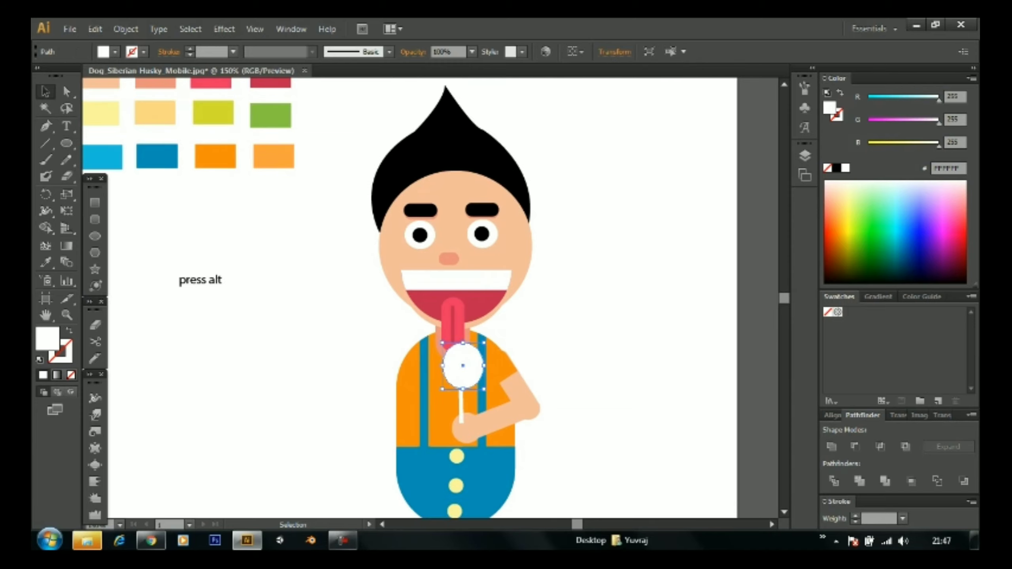
key("i")
left_click(213, 113)
key("v")
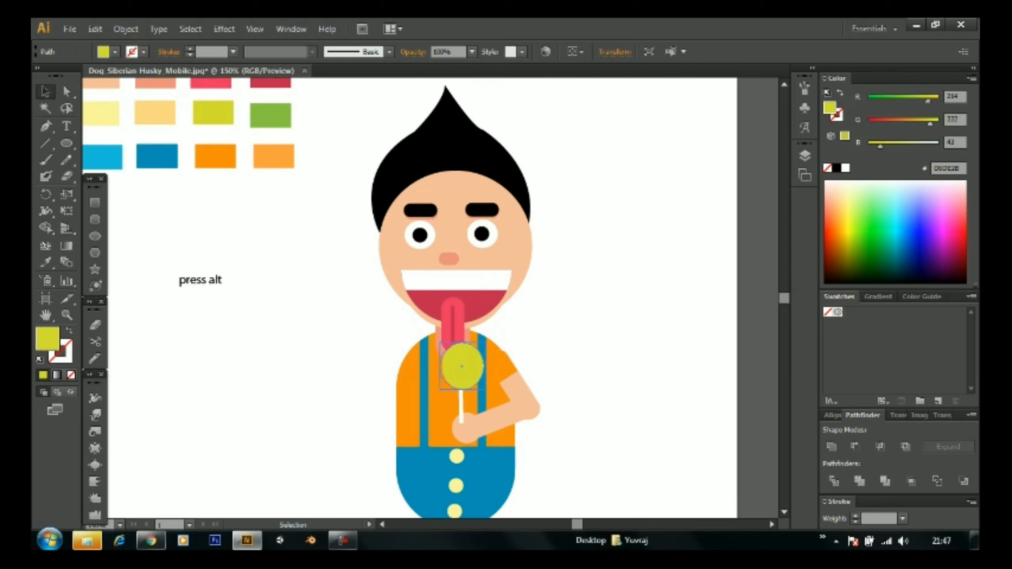
left_click_drag(461, 368, 461, 369)
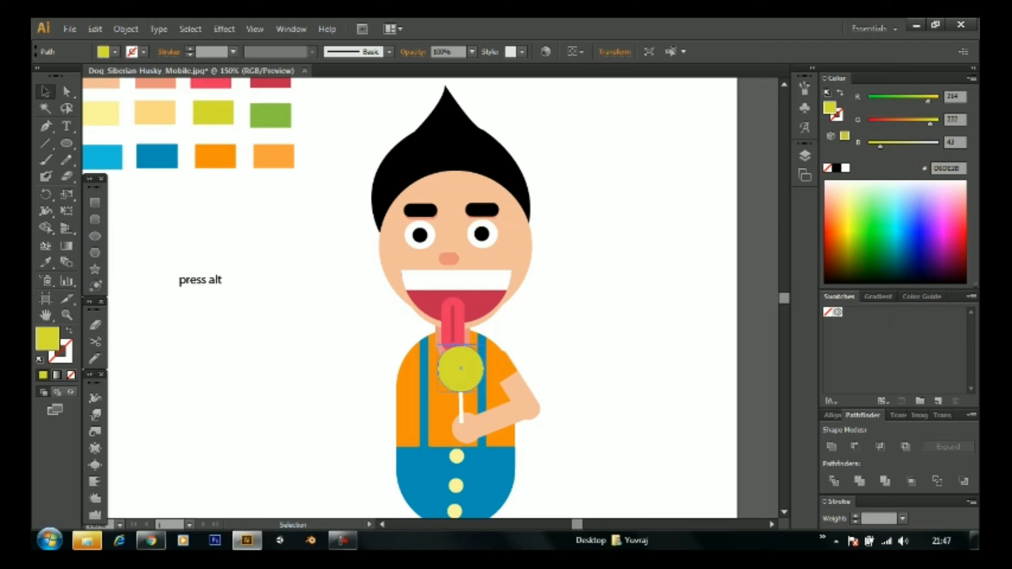
Step: Draw a smaller pink circle centred on the lollipop disc
key("l")
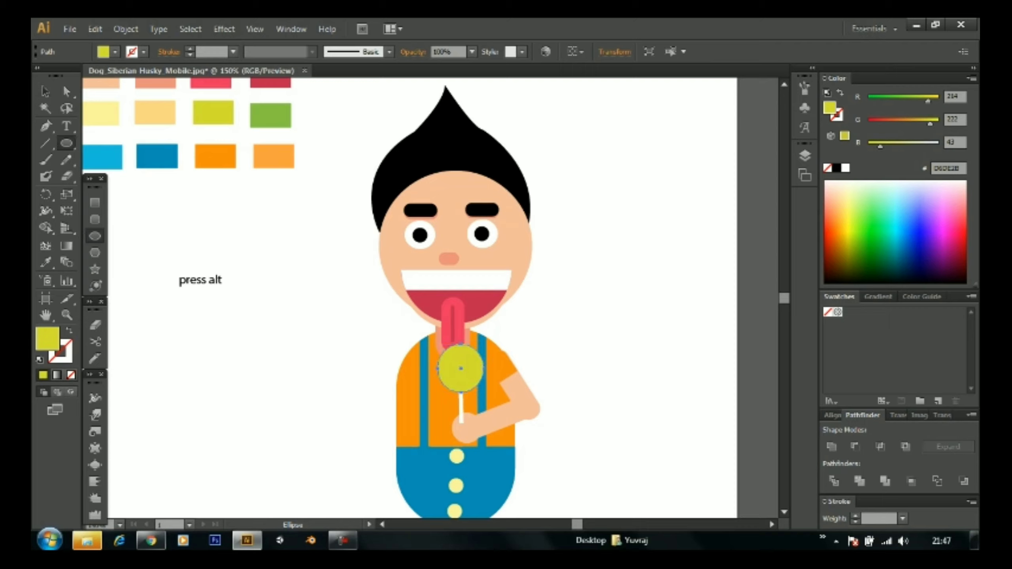
key("v")
left_click_drag(463, 371, 458, 371)
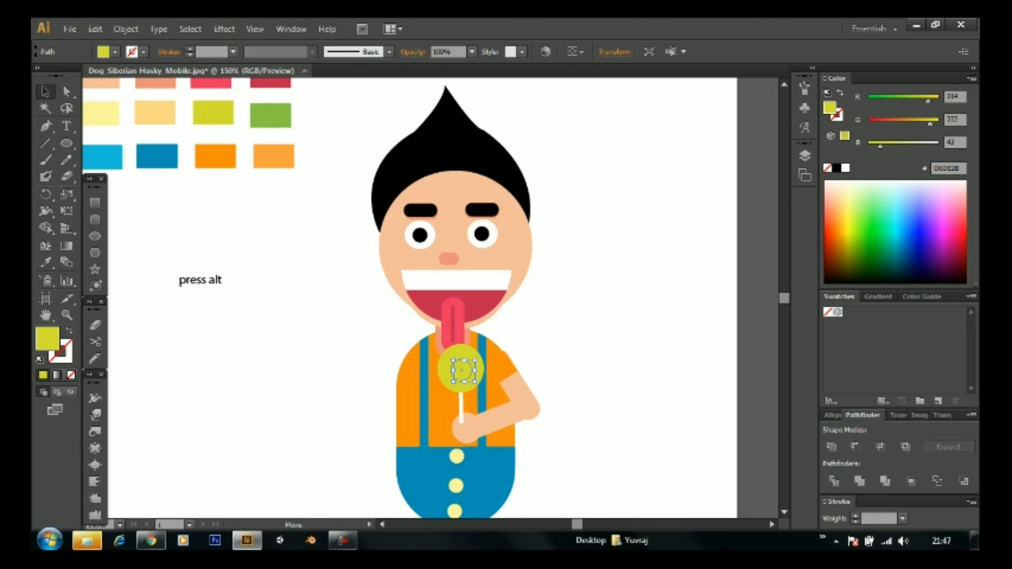
key("i")
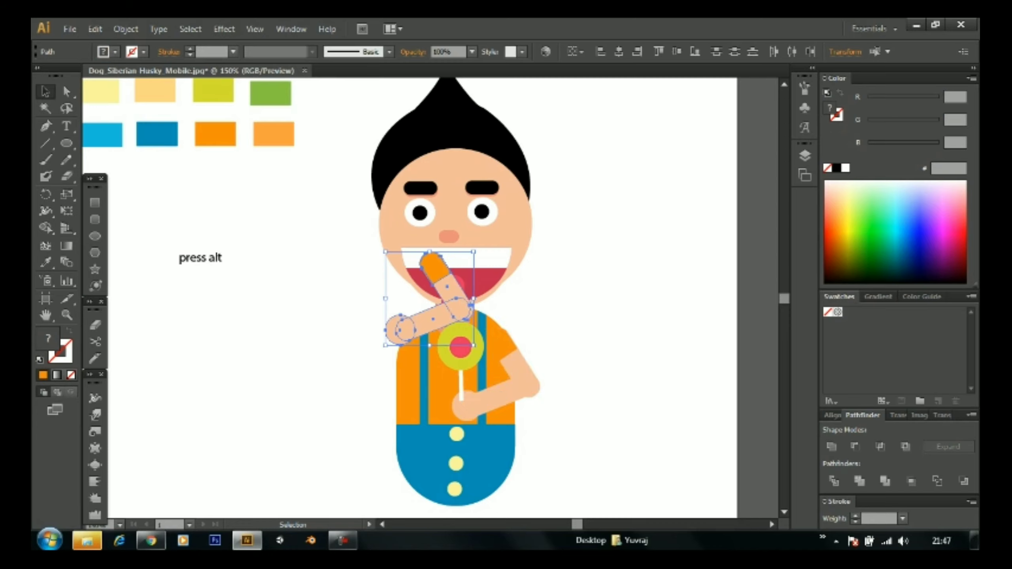
Step: Reflect the arm copy vertically and rotate it to hang down the left side
right_click(462, 300)
left_click(646, 397)
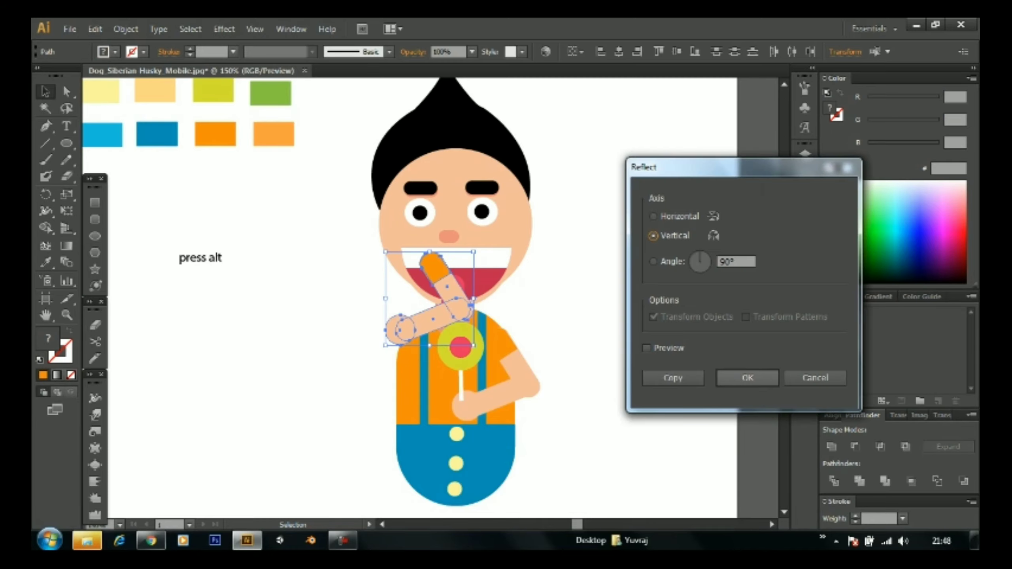
key("Return")
mouse_move(438, 303)
left_mouse_down()
mouse_move(406, 395)
mouse_move(399, 359)
left_mouse_up()
mouse_move(398, 407)
left_mouse_down()
mouse_move(376, 423)
mouse_move(385, 447)
left_mouse_up()
Step: Adjust the left arm, zoom out, and move the whole figure upward
key("ctrl+shift+a")
left_click(381, 455)
key("ctrl+shift+a")
scroll(422, 297, "down", 2)
scroll(410, 297, "up", 4)
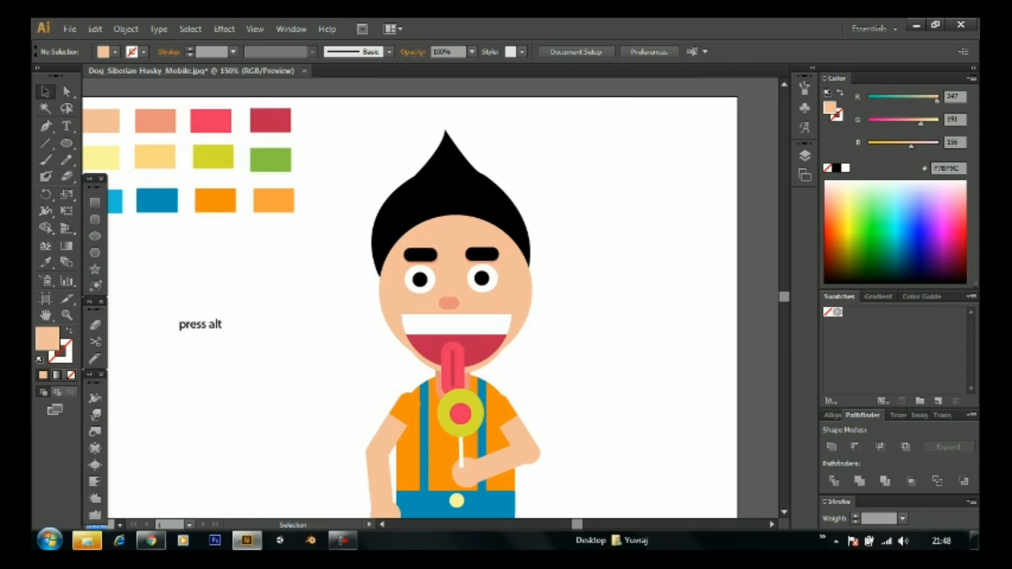
key("ctrl+minus")
mouse_move(415, 383)
left_mouse_down()
mouse_move(414, 319)
mouse_move(462, 319)
left_mouse_up()
key("ctrl+shift+a")
key("ctrl+shift+a")
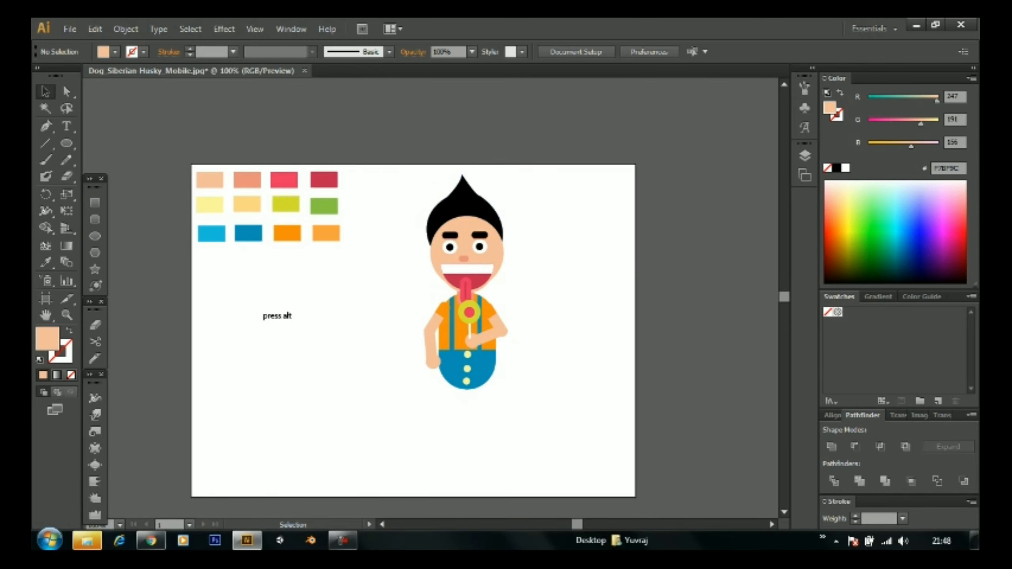
Step: Draw a rounded-rectangle leg below the overalls and place a spare limb piece
left_click(95, 219)
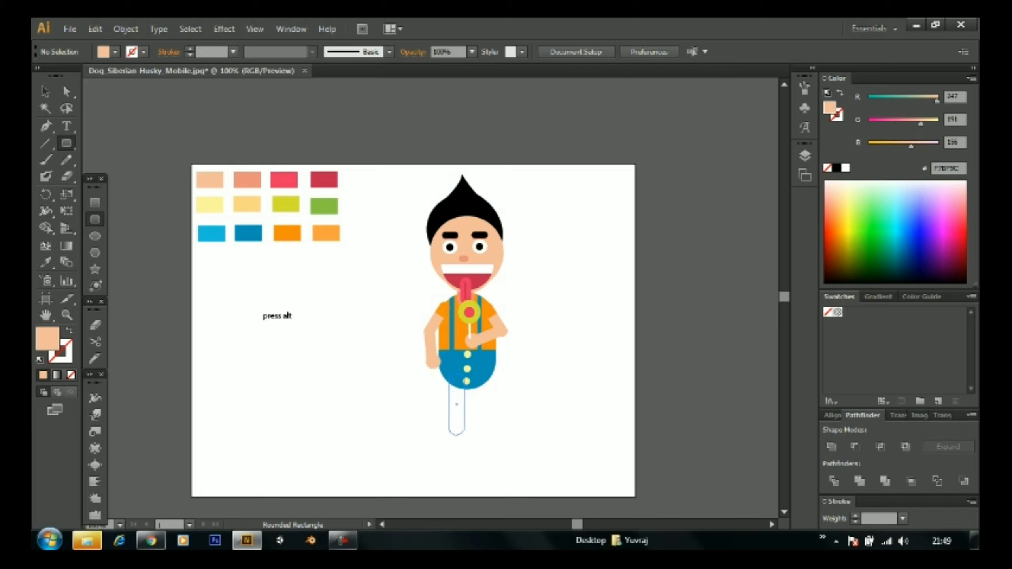
key("v")
mouse_move(449, 385)
left_mouse_down()
mouse_move(464, 434)
mouse_move(480, 399)
left_mouse_up()
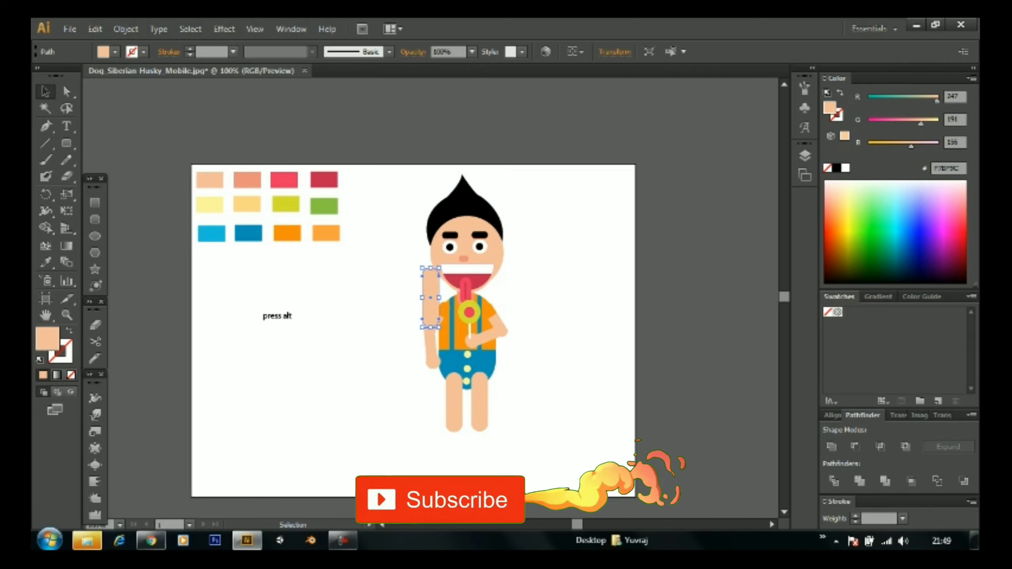
left_click_drag(430, 297, 367, 357)
Step: Shrink a rectangle onto the left leg and fill it with the overalls' blue
left_click(95, 202)
left_click_drag(344, 316, 390, 354)
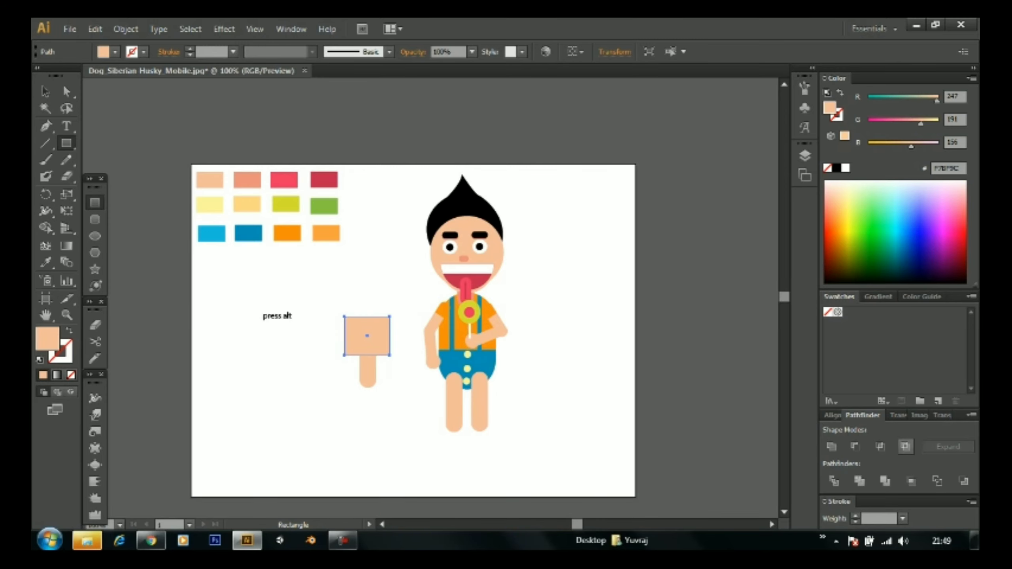
left_click(905, 447)
key("Return")
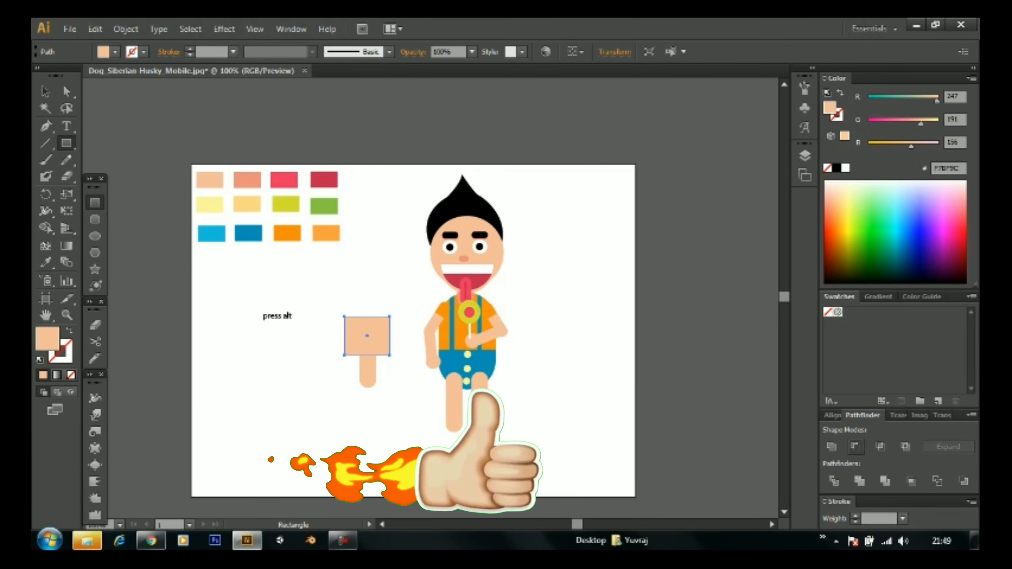
key("v")
mouse_move(367, 371)
left_mouse_down()
mouse_move(367, 341)
mouse_move(453, 386)
mouse_move(479, 383)
left_mouse_up()
key("i")
left_click(249, 234)
Step: Cut a circle's lower half away with a rectangle and drag the half-circle to the feet
key("v")
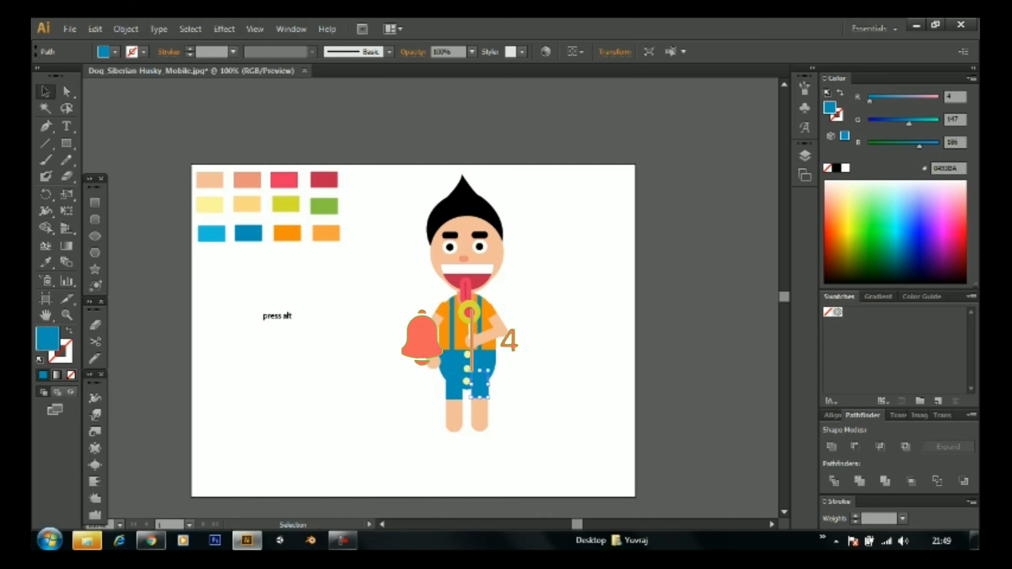
key("ctrl+shift+a")
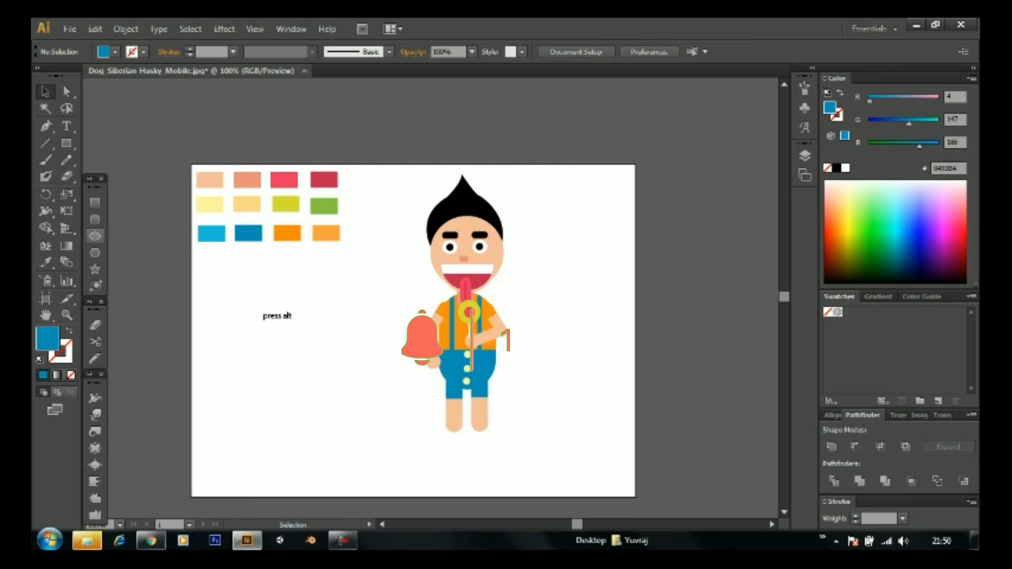
key("l")
left_click_drag(281, 398, 239, 356)
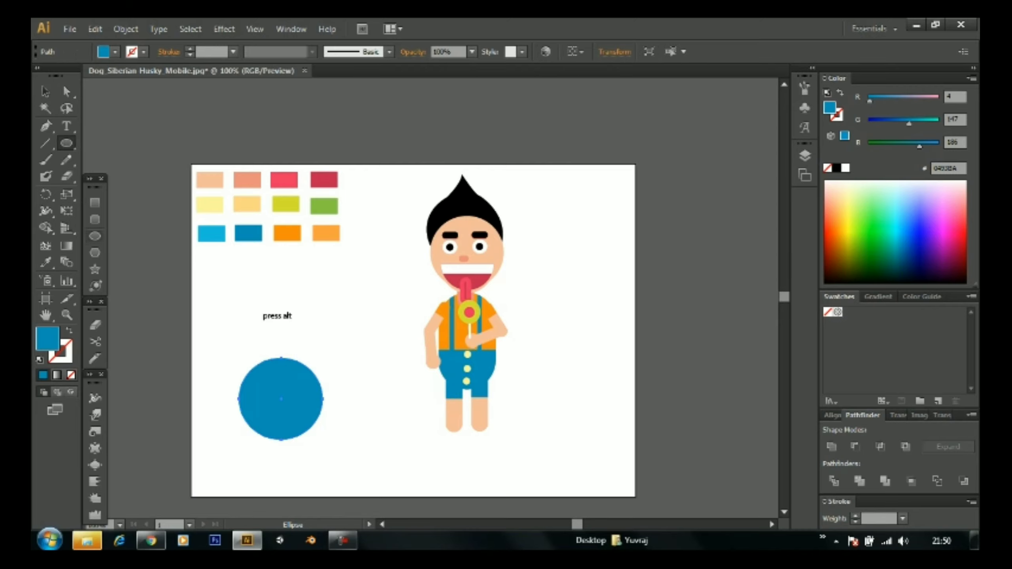
left_click_drag(225, 399, 369, 481)
key("v")
left_click(281, 379, "shift")
left_click(854, 446)
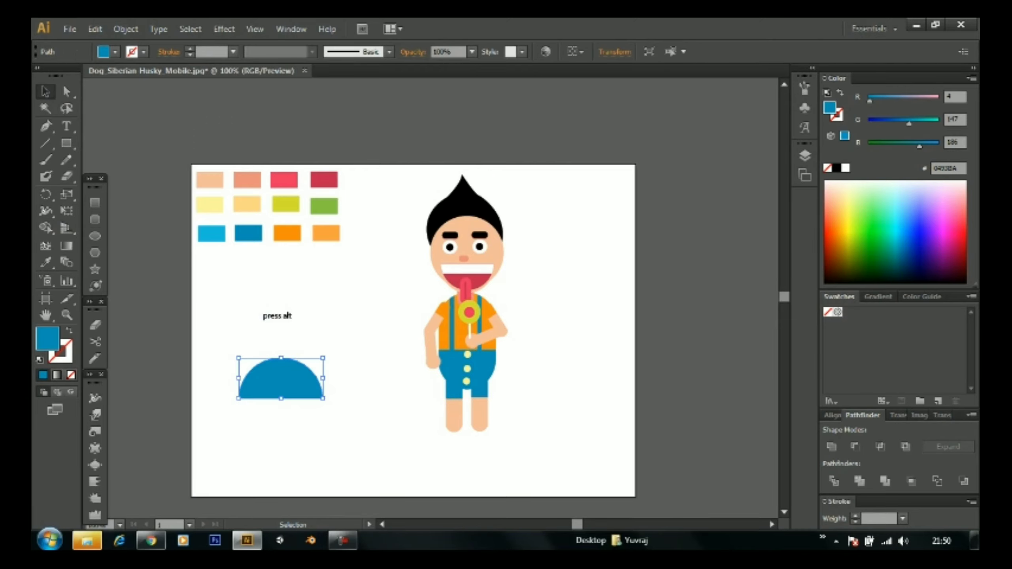
left_click_drag(281, 379, 511, 417)
Step: Zoom to 200% and scale the half-circle down to shoe size
right_click(518, 418)
left_click(359, 458)
left_click(119, 525)
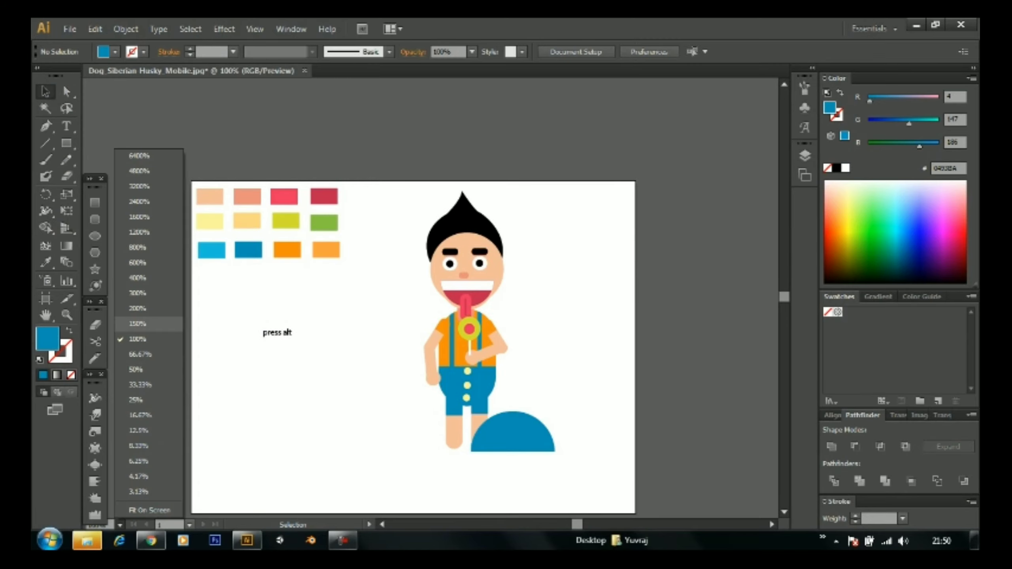
left_click(132, 319)
left_click(593, 418)
left_click_drag(678, 374, 636, 391)
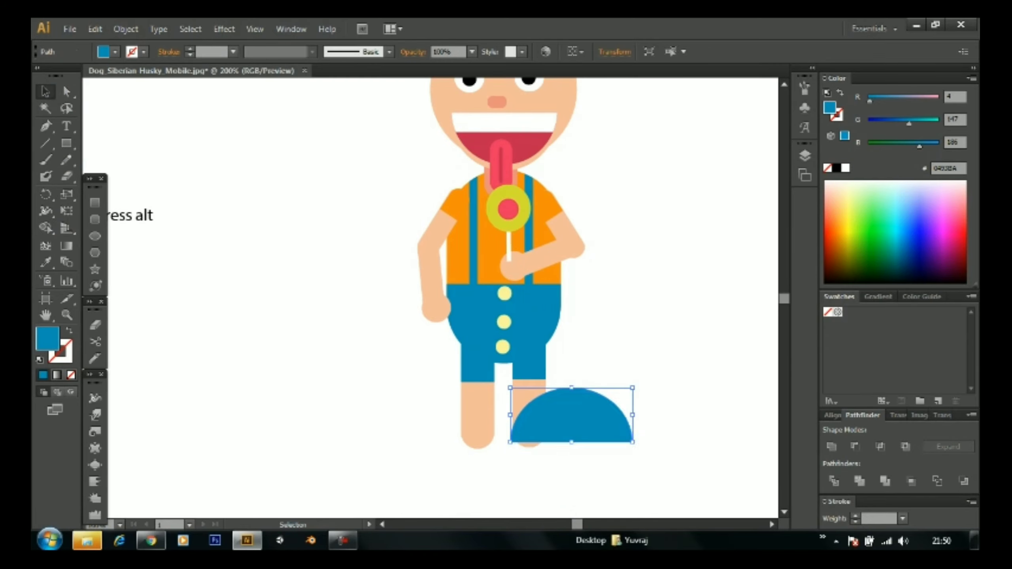
key("Down")
key("Down")
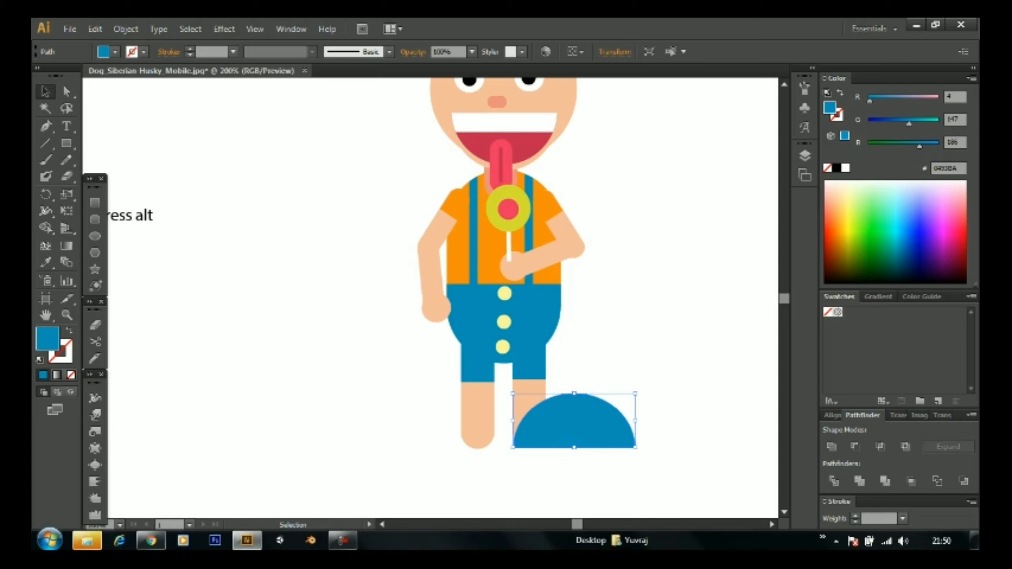
scroll(430, 279, "up", 3)
Step: Fill the shoe light yellow and nudge it under the right leg
key("i")
scroll(430, 280, "down", 3)
left_click(504, 323)
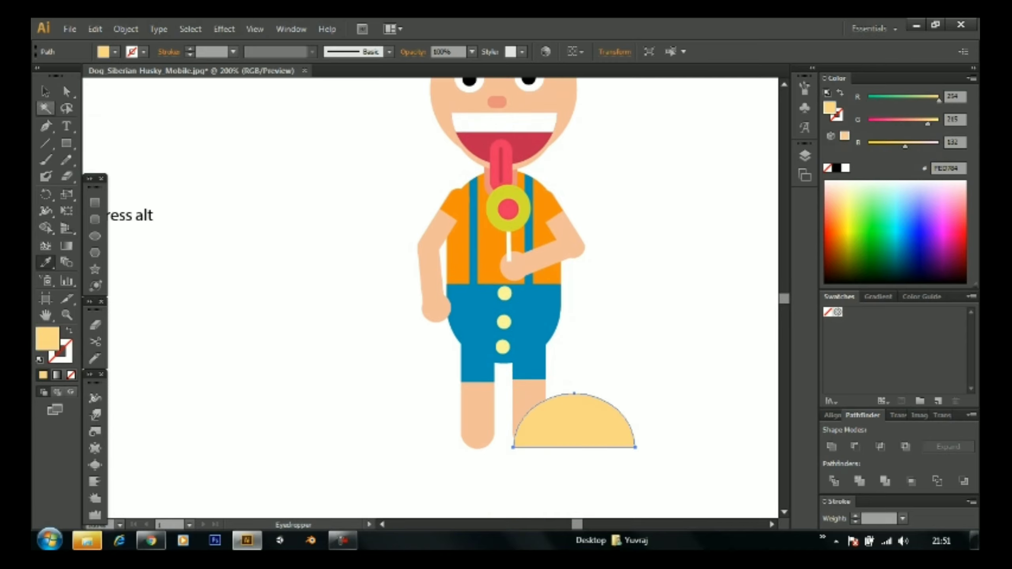
key("v")
left_click_drag(573, 423, 571, 423)
right_click(597, 205)
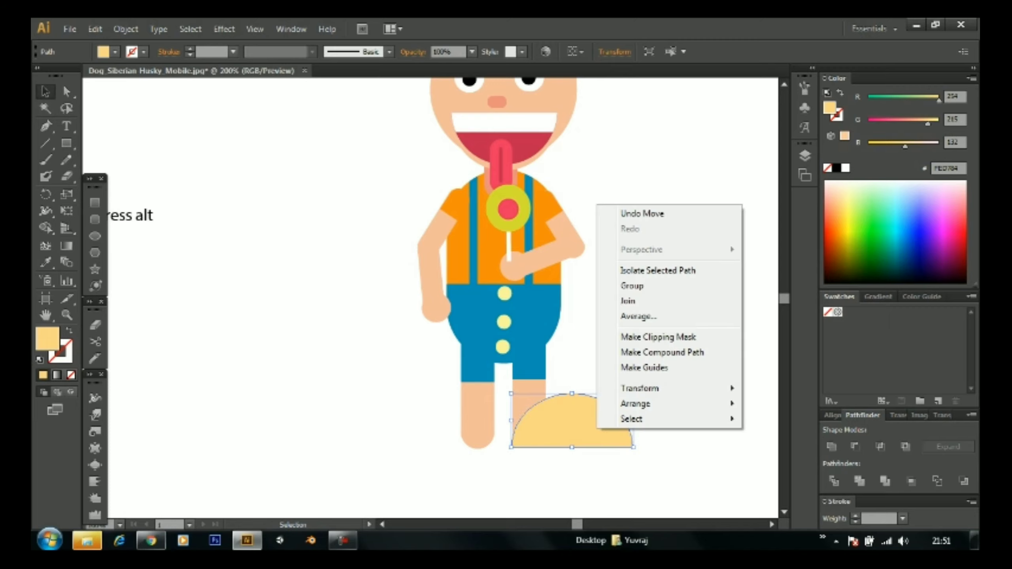
left_click(596, 205)
left_click(95, 219)
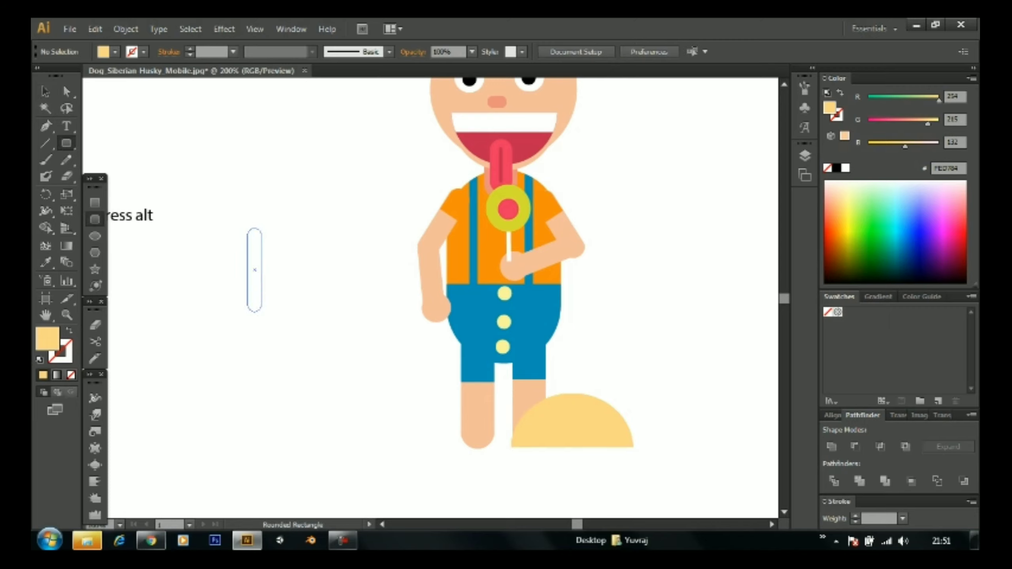
Step: Draw a thin black rounded bar and tilt it diagonally
left_click_drag(261, 312, 281, 308)
key("v")
key("i")
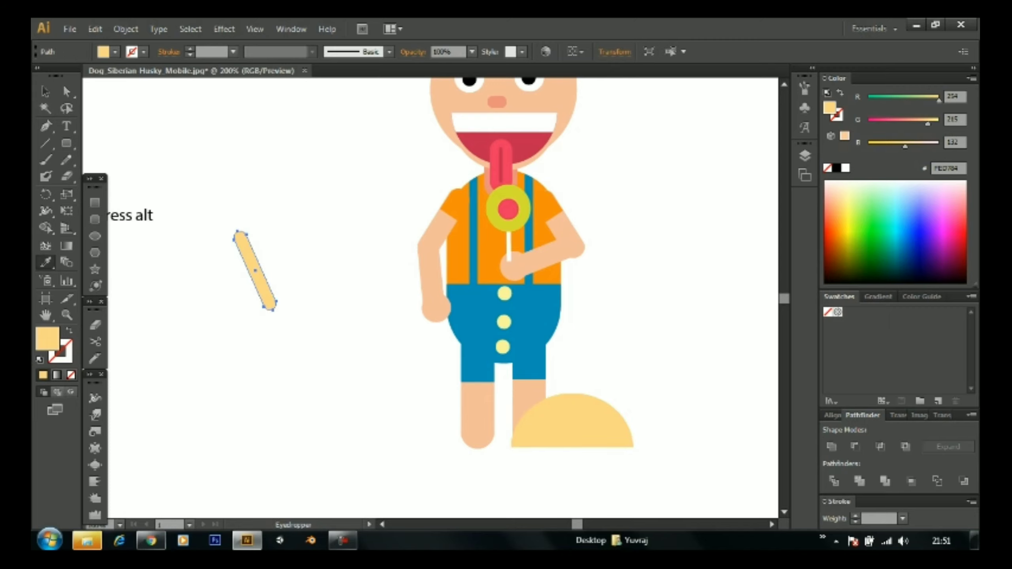
left_click(131, 215)
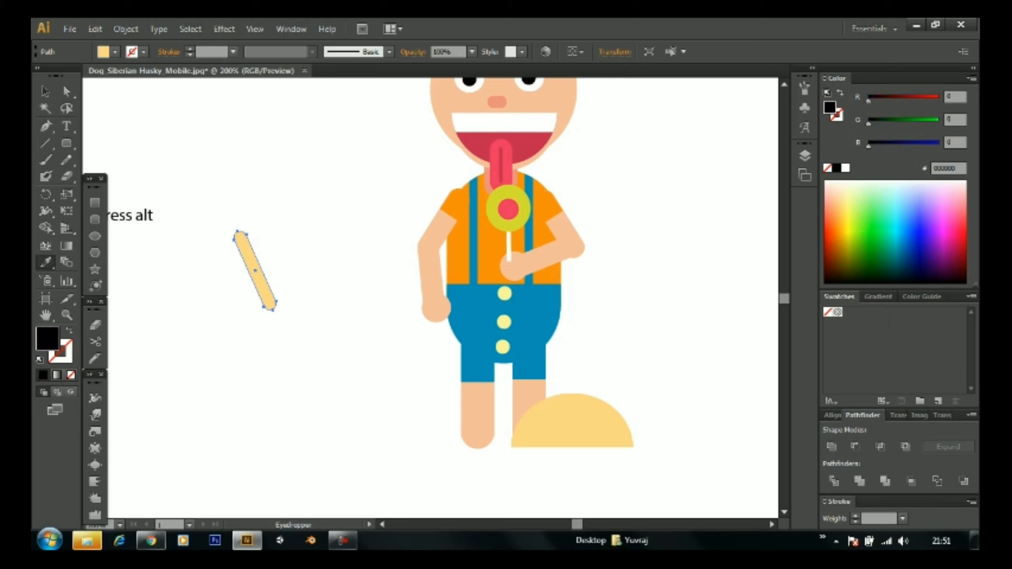
key("v")
mouse_move(273, 309)
left_mouse_down()
mouse_move(284, 299)
mouse_move(254, 270)
left_mouse_up()
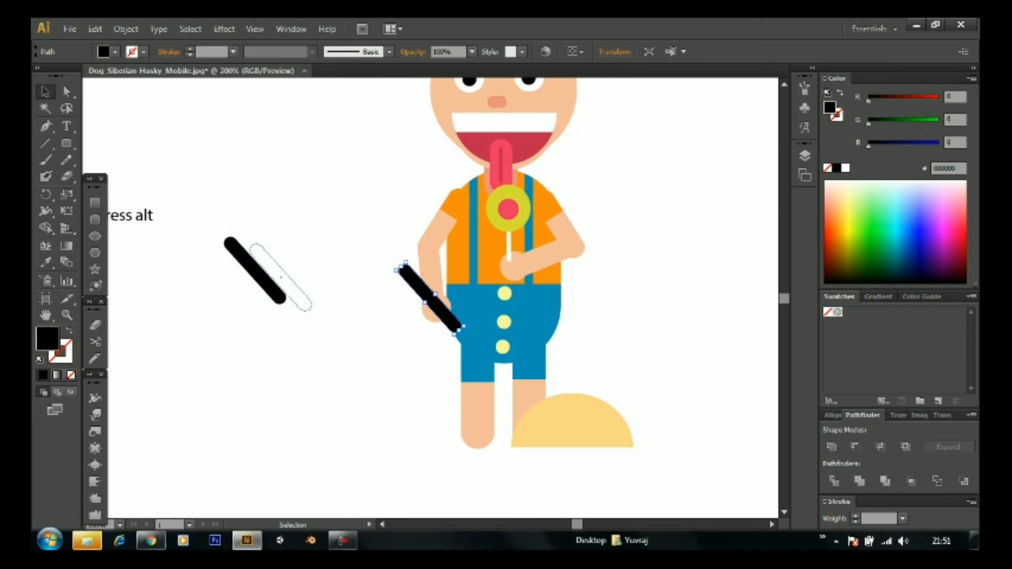
Step: Reflect-copy the bar into a black X and move it onto the shoe
right_click(270, 285)
mouse_move(316, 499)
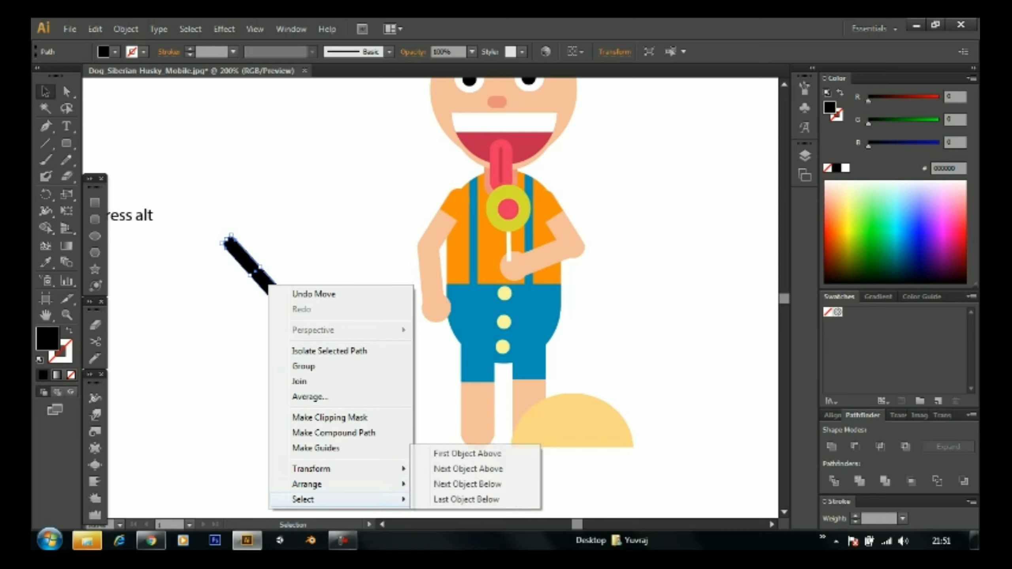
left_click(443, 381)
left_click(673, 377)
left_click(274, 293, "shift")
left_click_drag(255, 271, 574, 420)
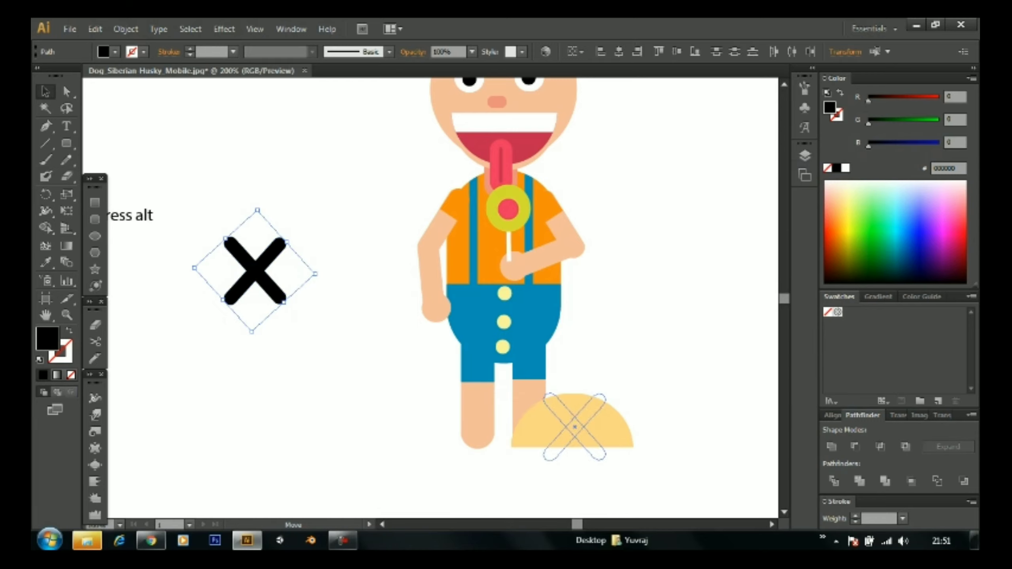
Step: Select the X with the yellow shoe for trimming with Shape Builder
scroll(438, 299, "down", 5)
scroll(438, 299, "up", 5)
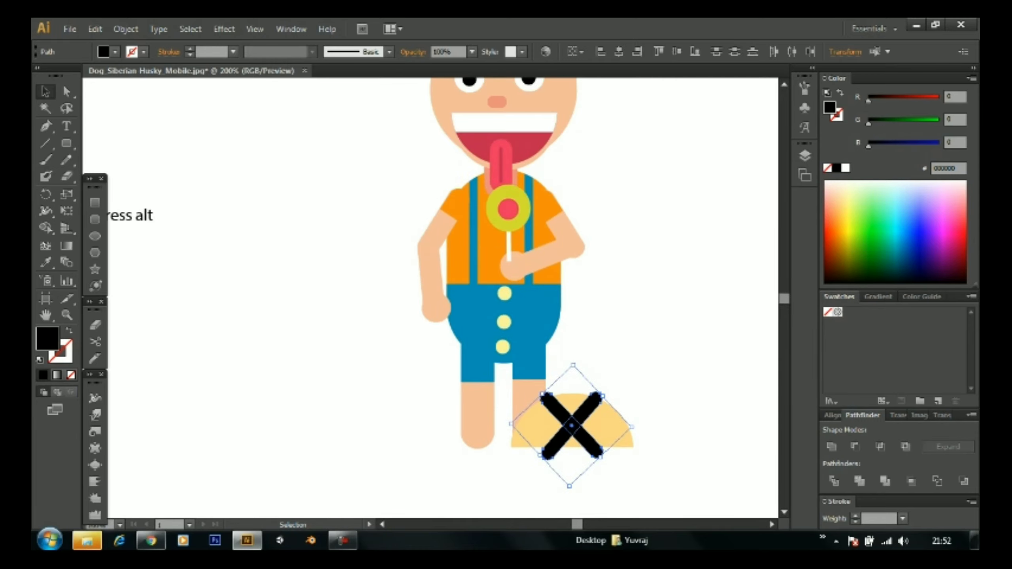
key("ctrl+shift+a")
left_click(575, 421)
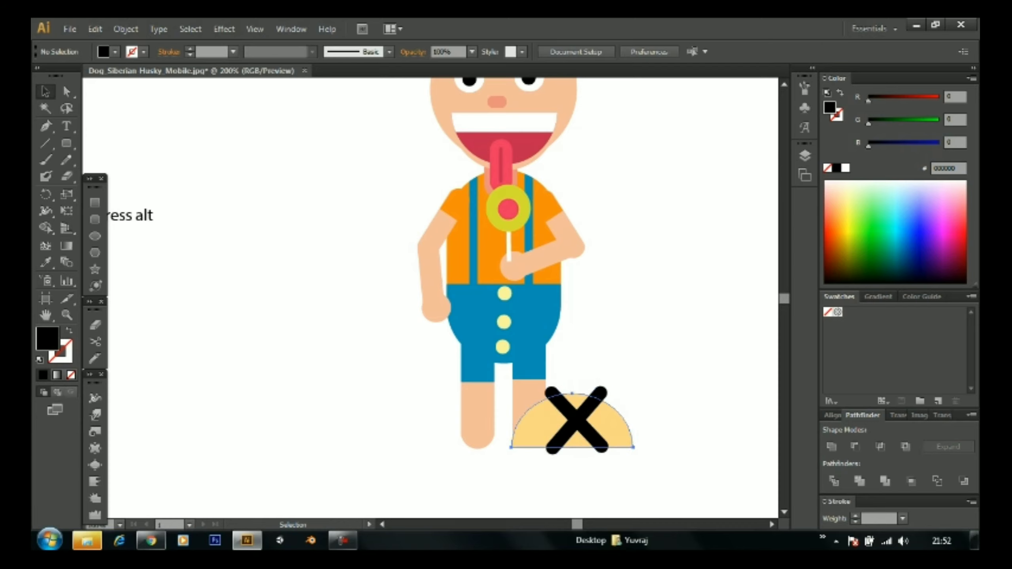
left_click(526, 434, "shift")
key("shift+m")
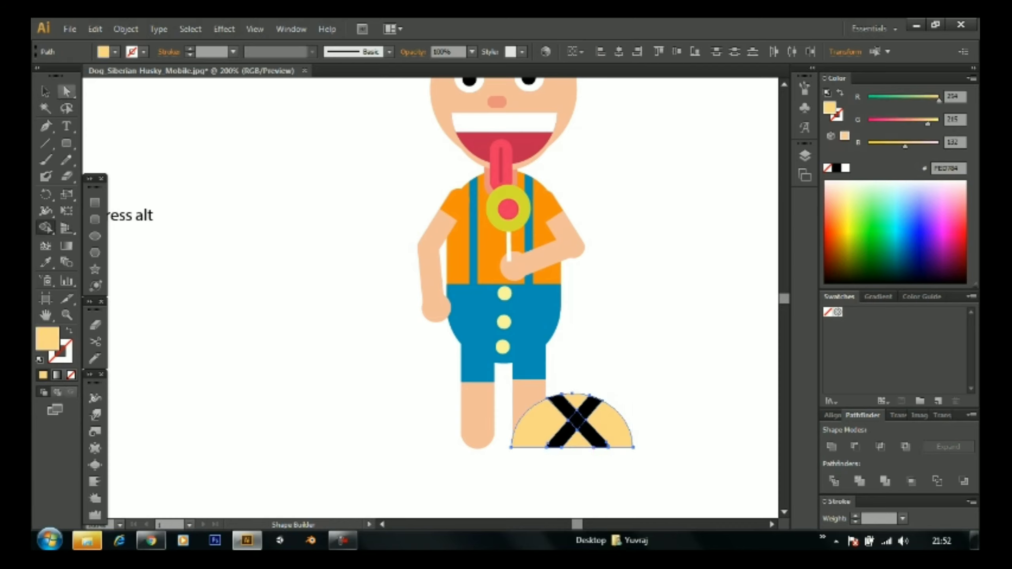
Step: Paste a copy of the X-laced shoe, reflect it on the vertical axis, and place it under the left leg
key("v")
key("ctrl+v")
right_click(397, 299)
mouse_move(435, 482)
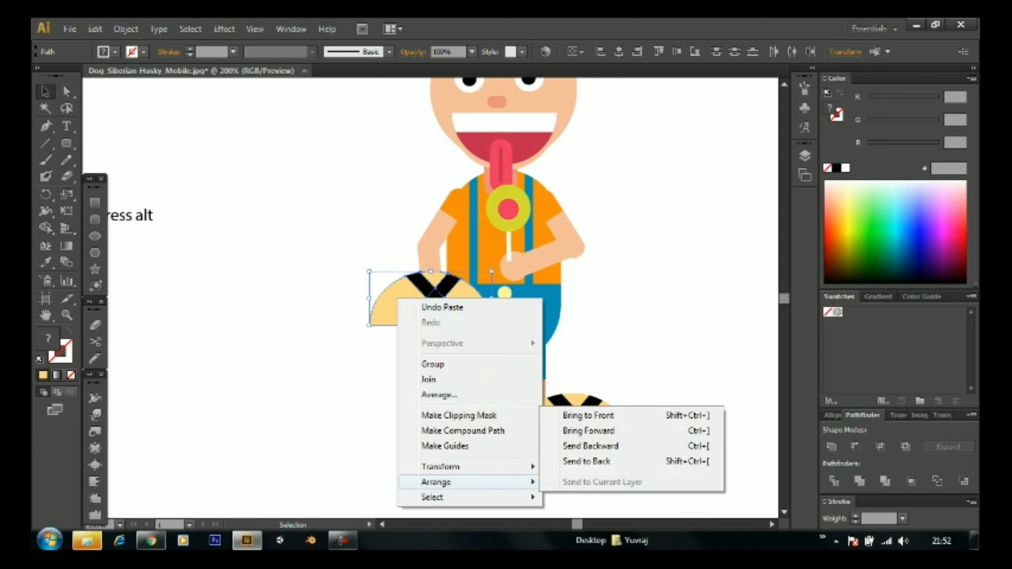
left_click(626, 391)
left_click(747, 378)
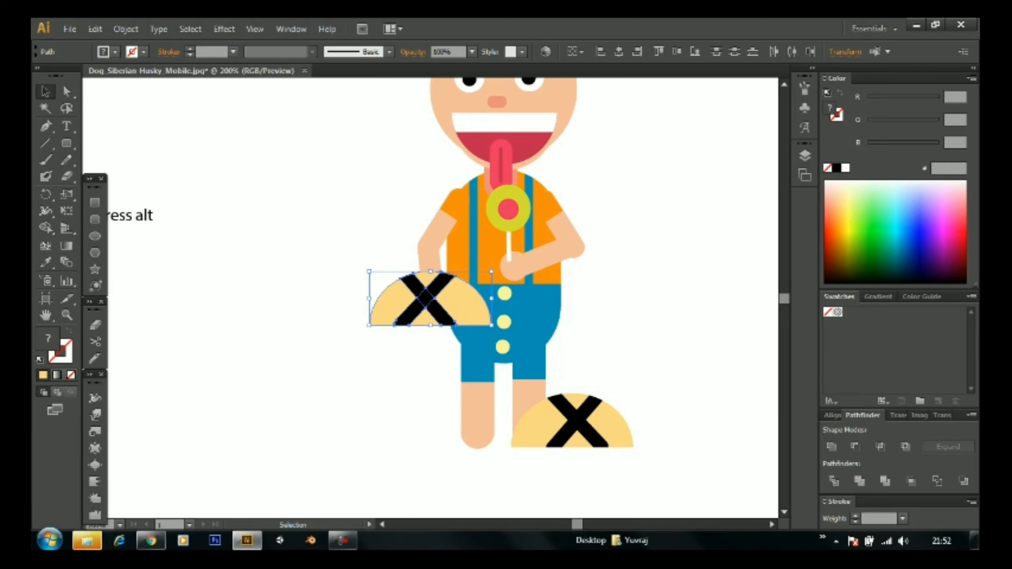
left_click_drag(430, 303, 433, 427)
key("ctrl+shift+a")
Step: Marquee-select and delete the extra left shoe, then clear the selection
scroll(430, 299, "up", 2)
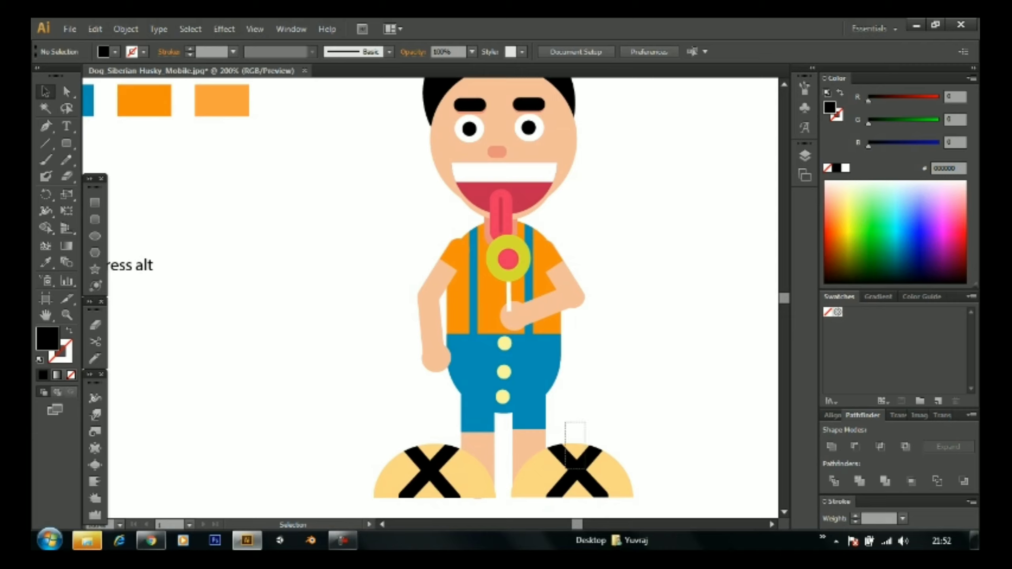
scroll(438, 299, "down", 5)
left_click_drag(372, 215, 463, 339)
key("Delete")
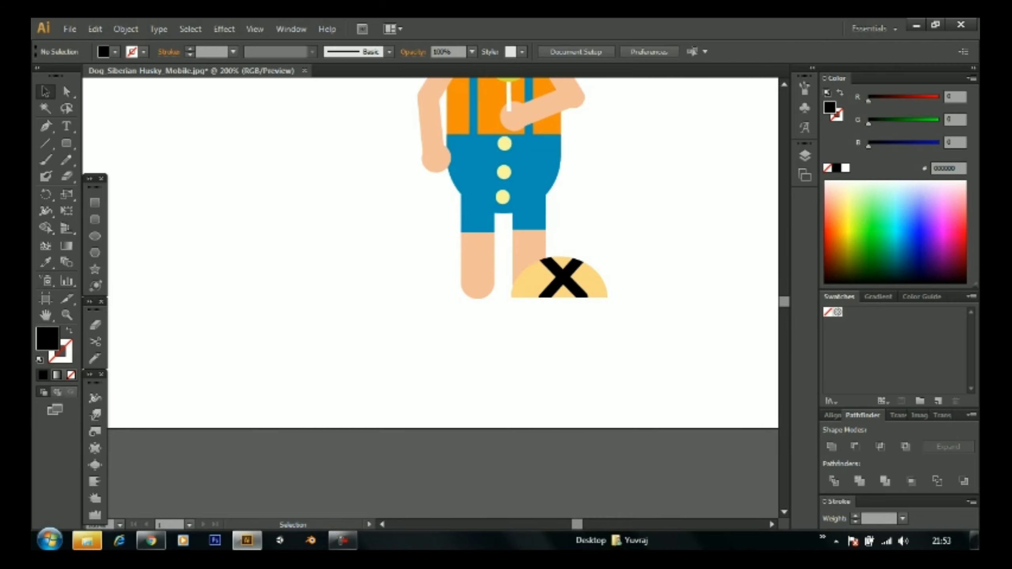
left_click_drag(596, 306, 598, 307)
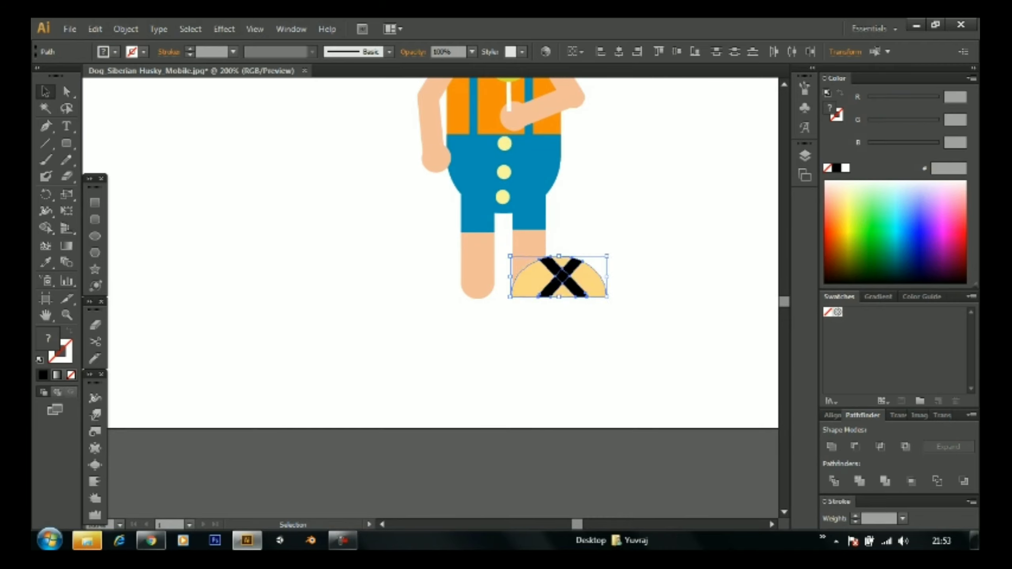
key("ctrl+shift+a")
scroll(438, 279, "up", 3)
right_click(629, 242)
scroll(439, 279, "up", 3)
Step: View the artboard at 100% and delete all twelve colour swatch rectangles
left_click(120, 524)
left_click(140, 335)
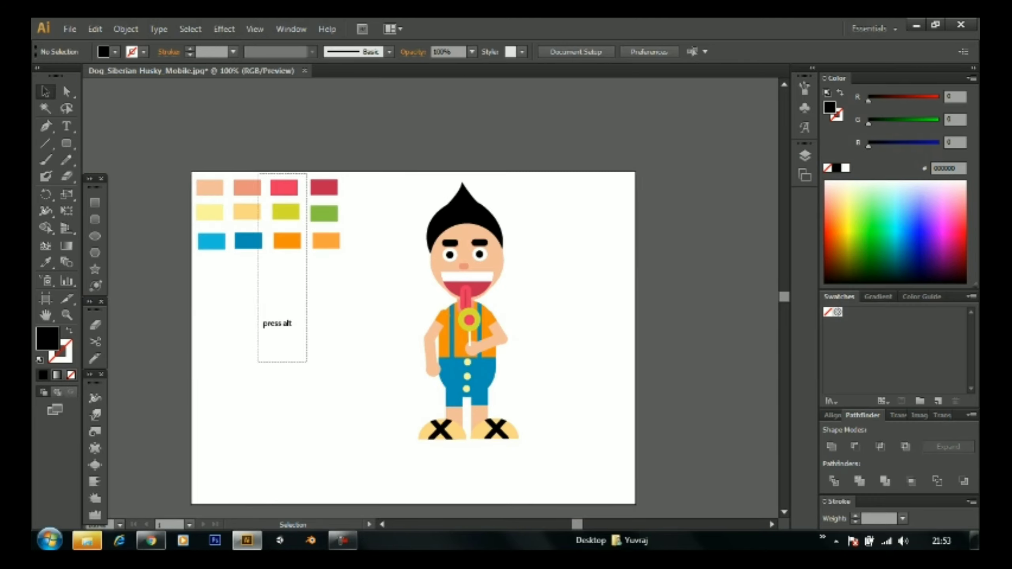
left_click_drag(362, 300, 192, 174)
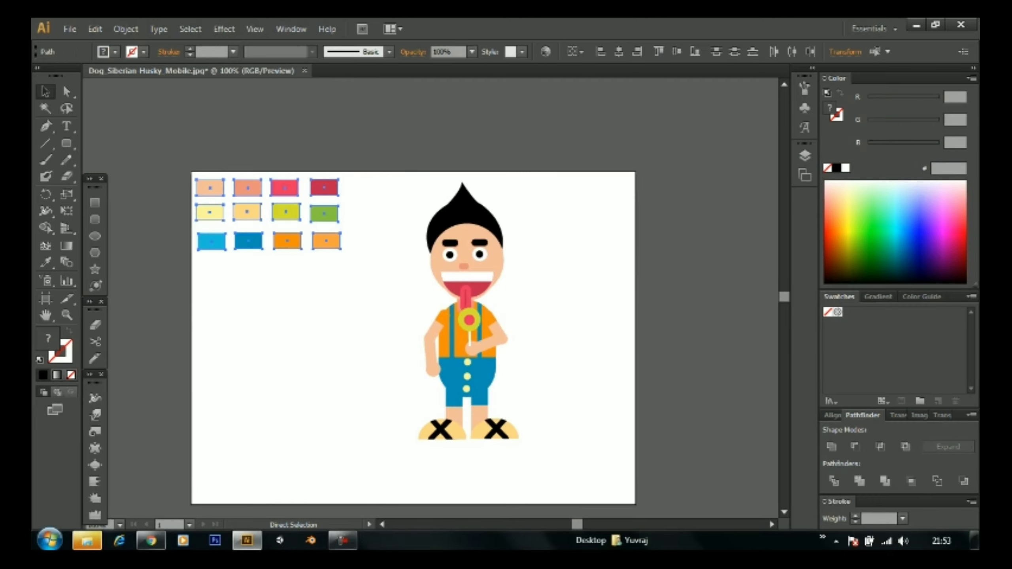
key("Delete")
Step: Shift the whole boy character left and enlarge it on the page
key("v")
left_click(466, 339)
left_click_drag(466, 338, 407, 359)
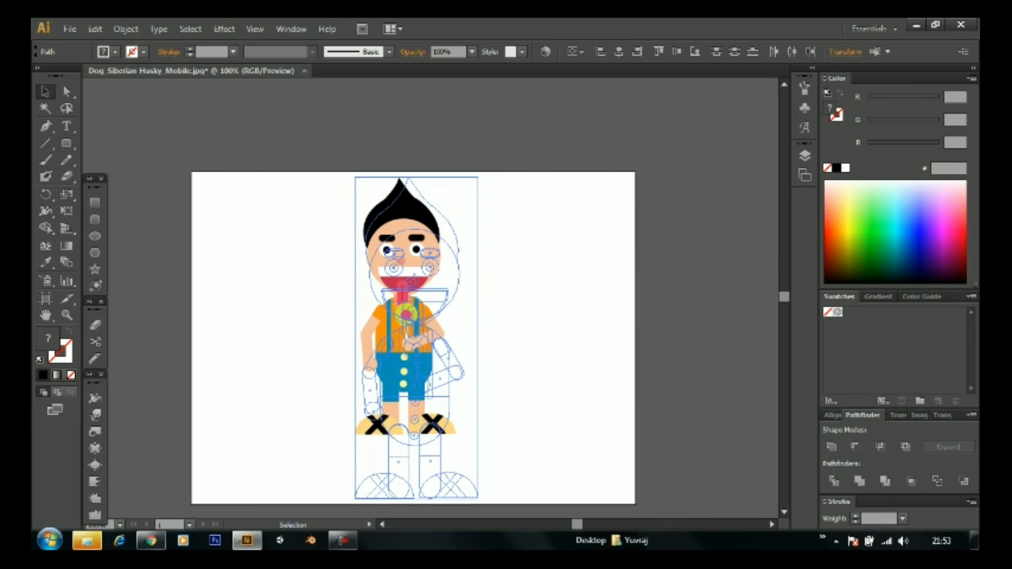
left_click_drag(477, 498, 473, 488)
key("ctrl+shift+a")
left_click(414, 419)
key("ctrl+shift+a")
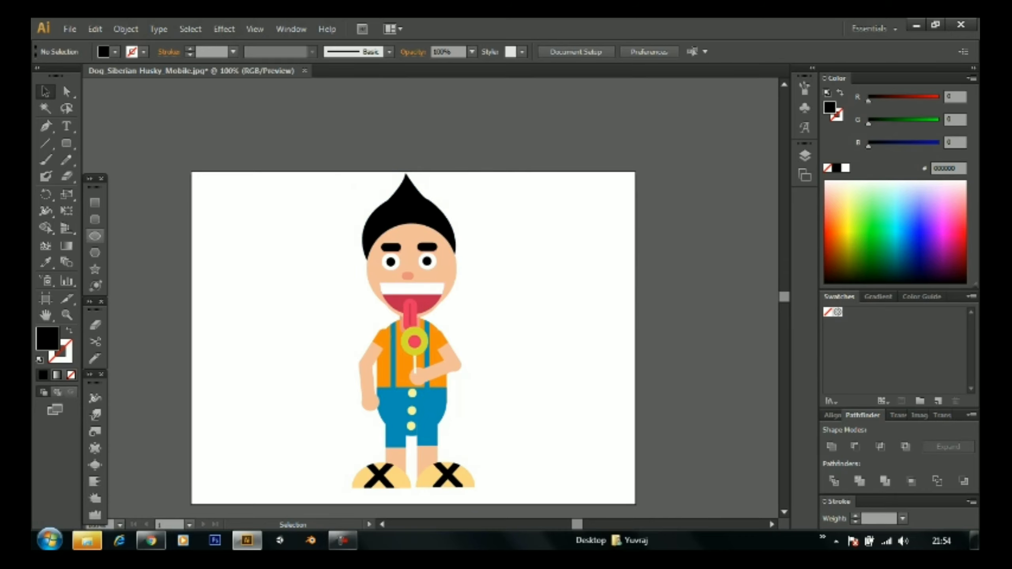
left_click(94, 219)
Step: Draw a long rounded bar beneath the feet and fill it with a light blue sampled from the shorts
left_click_drag(401, 509, 498, 499)
key("v")
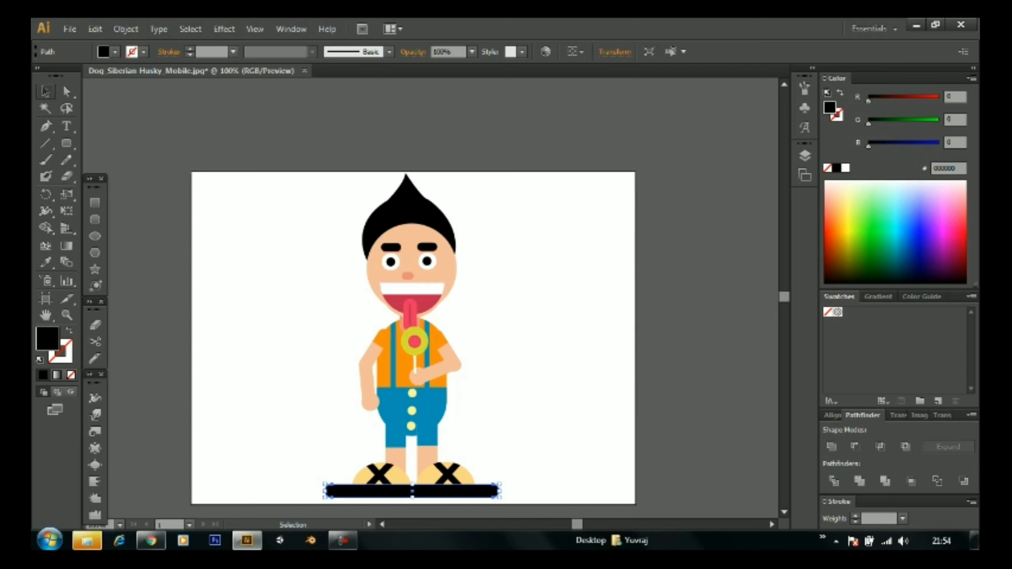
double_click(47, 338)
left_click_drag(452, 250, 579, 265)
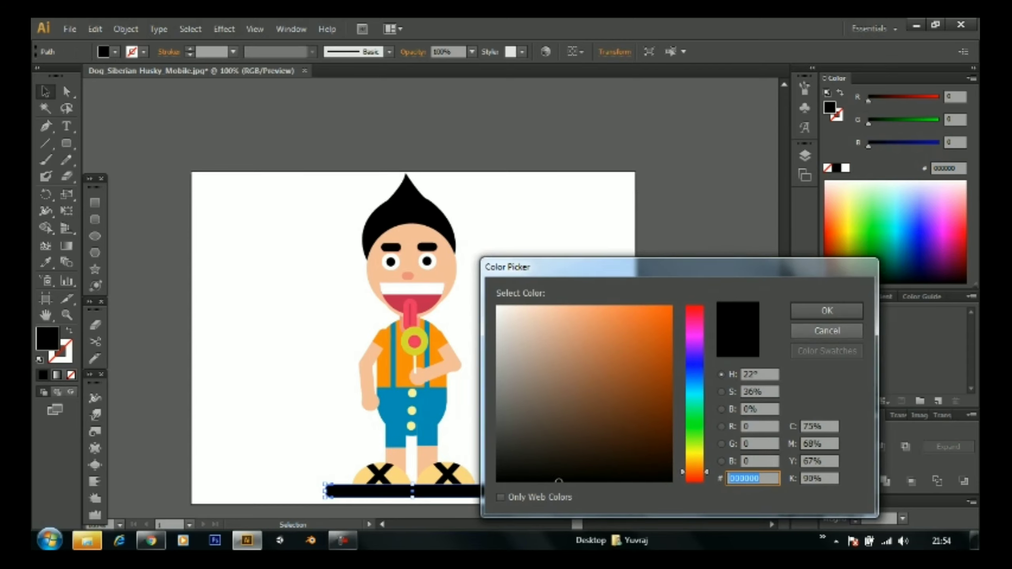
left_click(826, 331)
key("i")
left_click(410, 422)
double_click(47, 338)
left_click(627, 332)
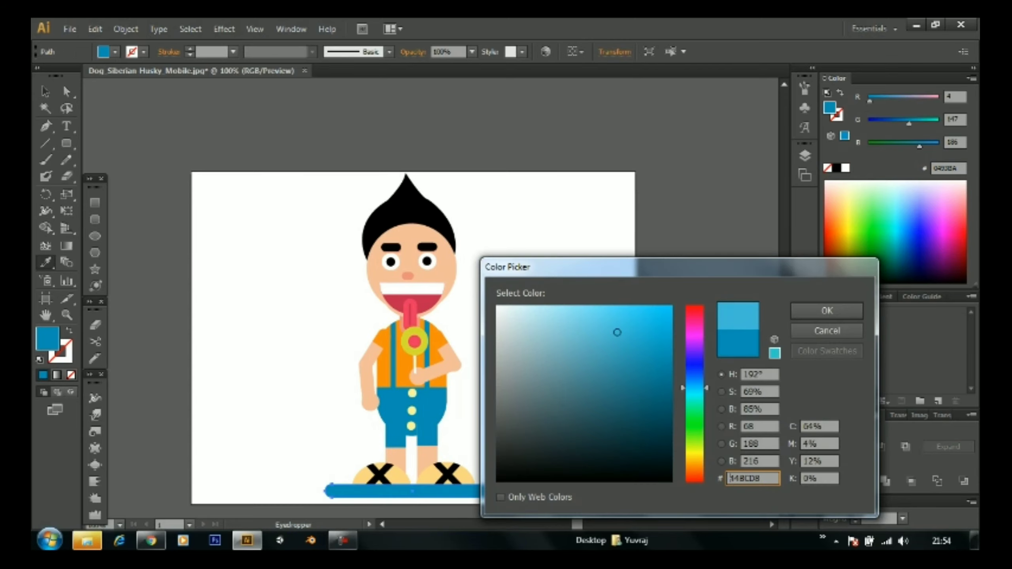
left_click(609, 327)
left_click(827, 311)
Step: Set the bar's opacity to 40% and send it behind the shoes
key("v")
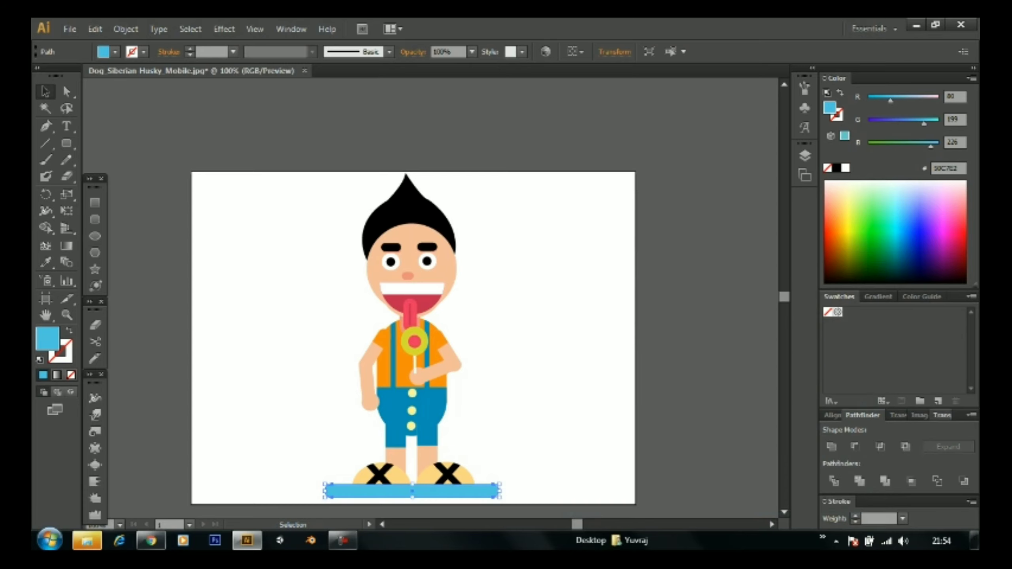
left_click(943, 415)
left_click(969, 432)
left_click(953, 331)
right_click(480, 263)
left_click(677, 509)
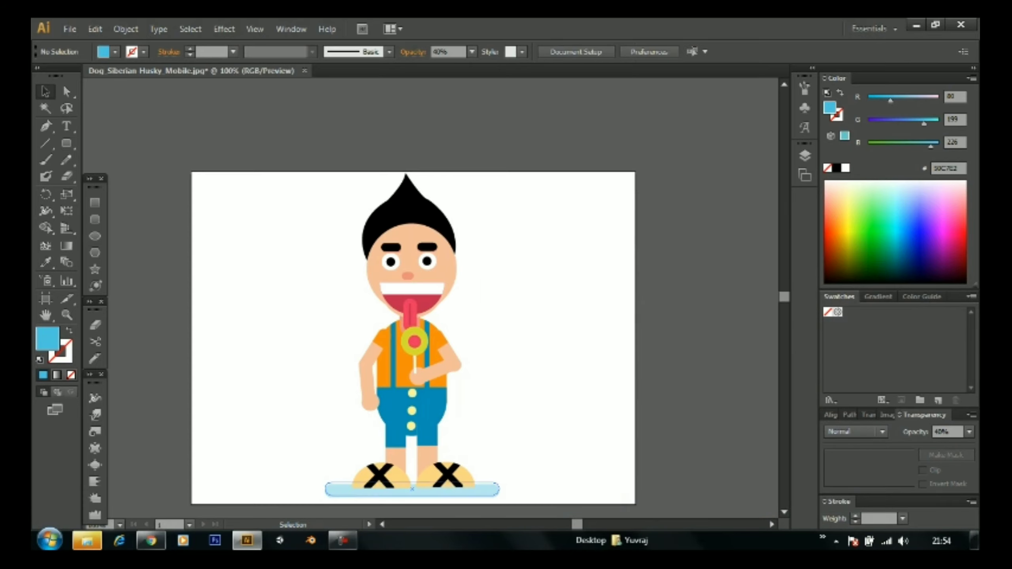
key("v")
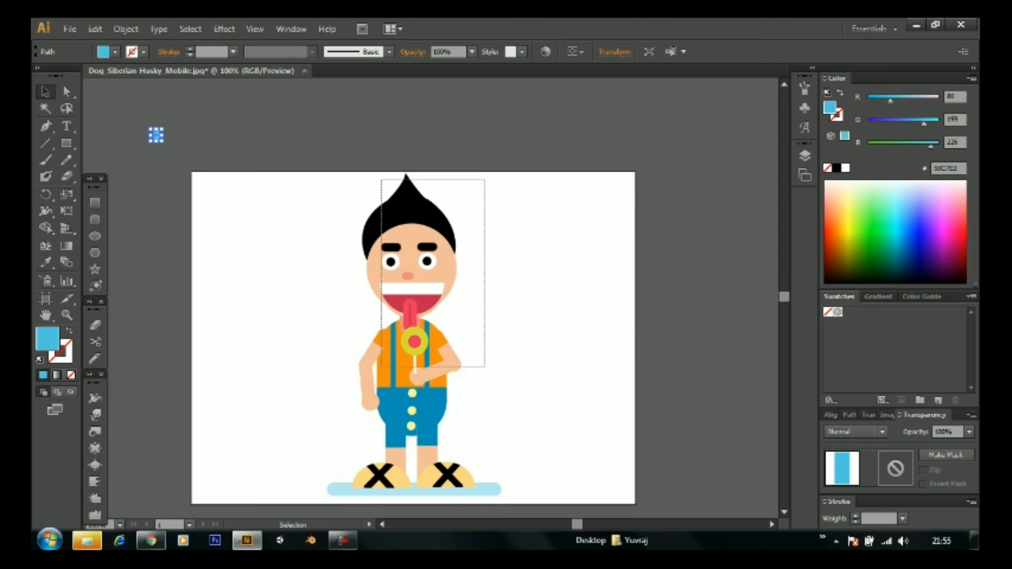
right_click(398, 147)
key("Escape")
key("ctrl+shift+a")
Step: Draw a filled rectangle covering the artboard and send it behind the character
key("m")
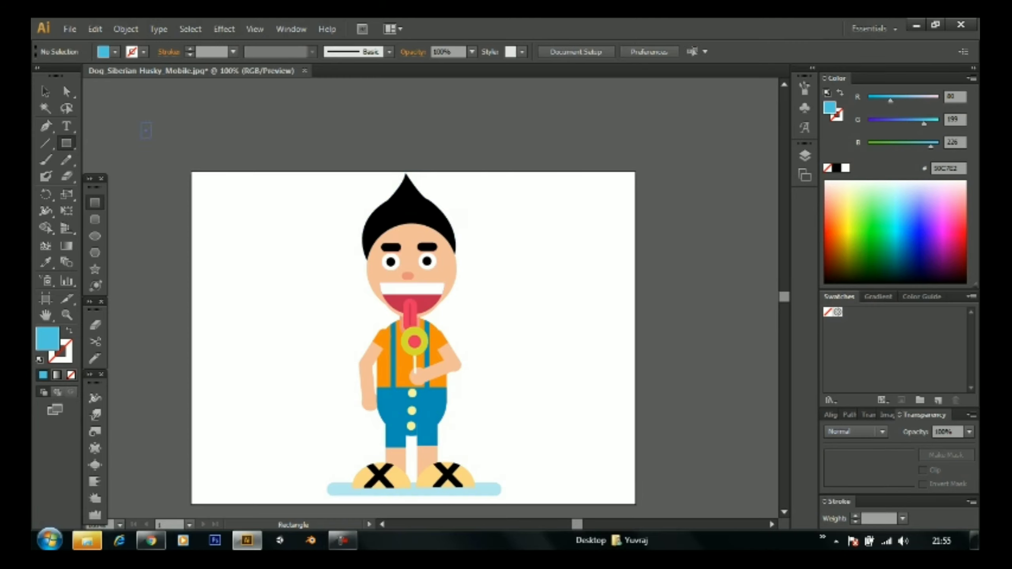
left_click_drag(140, 90, 643, 477)
left_click(46, 262)
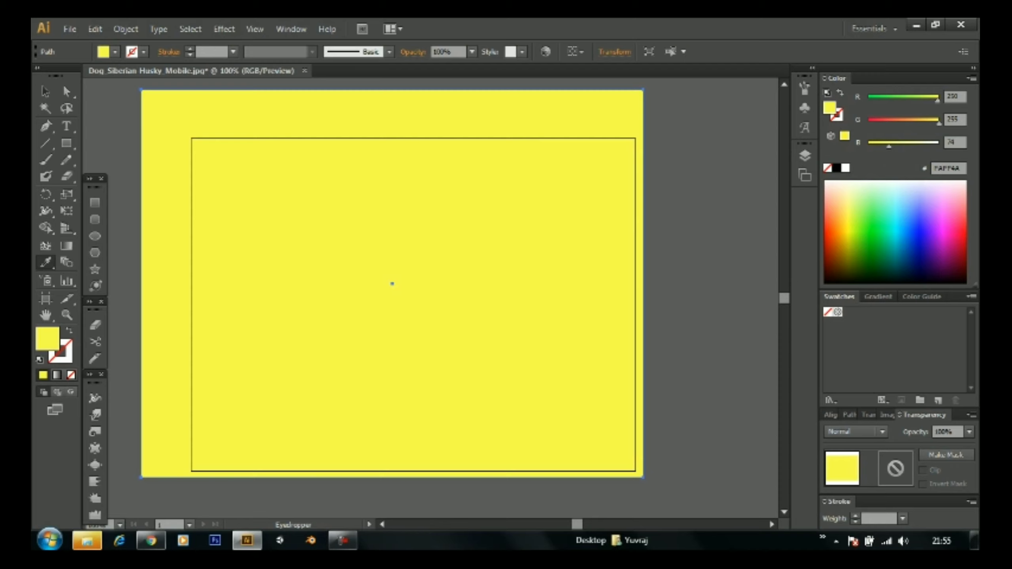
key("v")
right_click(310, 208)
mouse_move(347, 405)
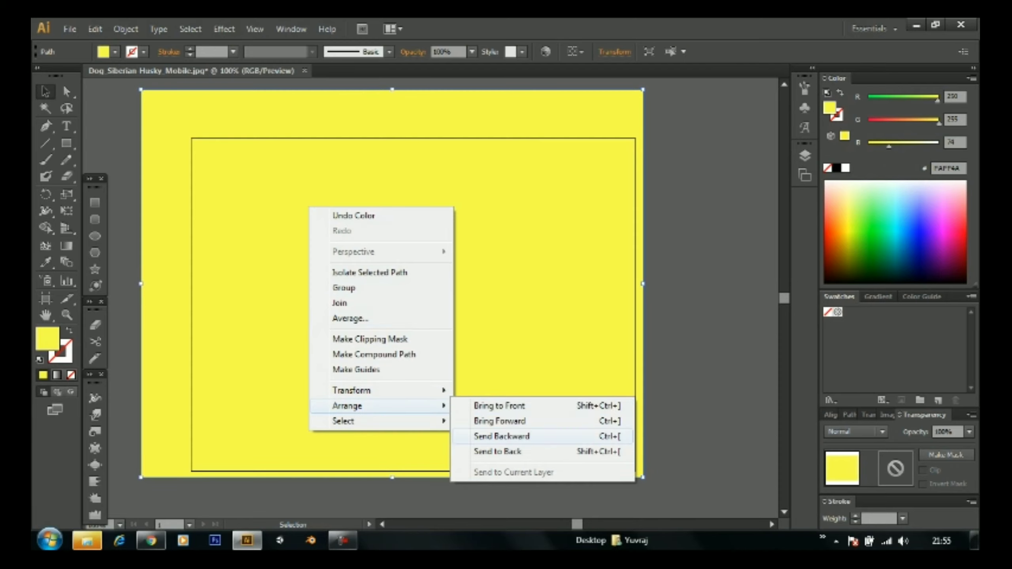
left_click(497, 451)
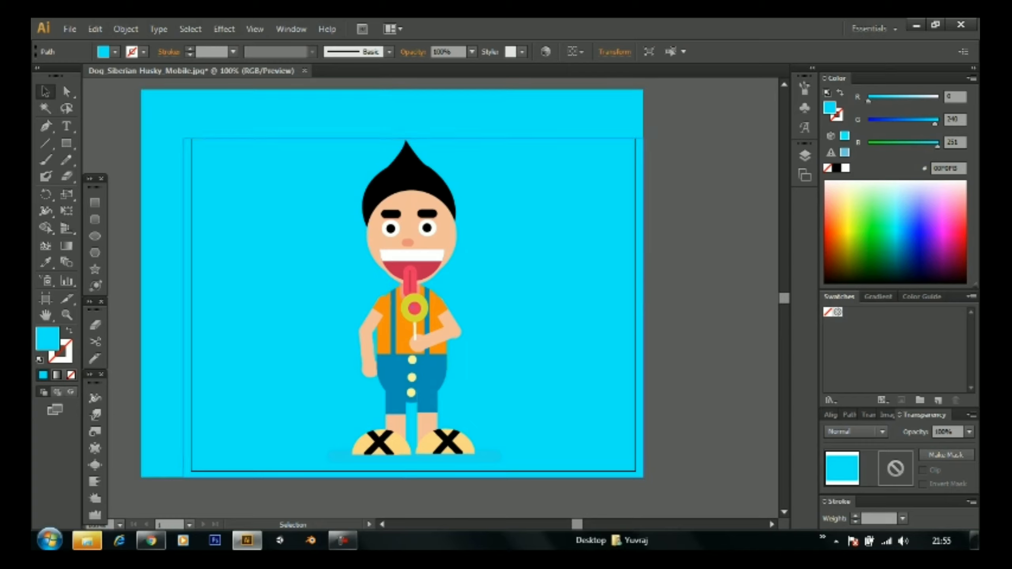
Step: Drag the background rectangle's corners to match the artboard edges exactly
left_click_drag(141, 89, 191, 138)
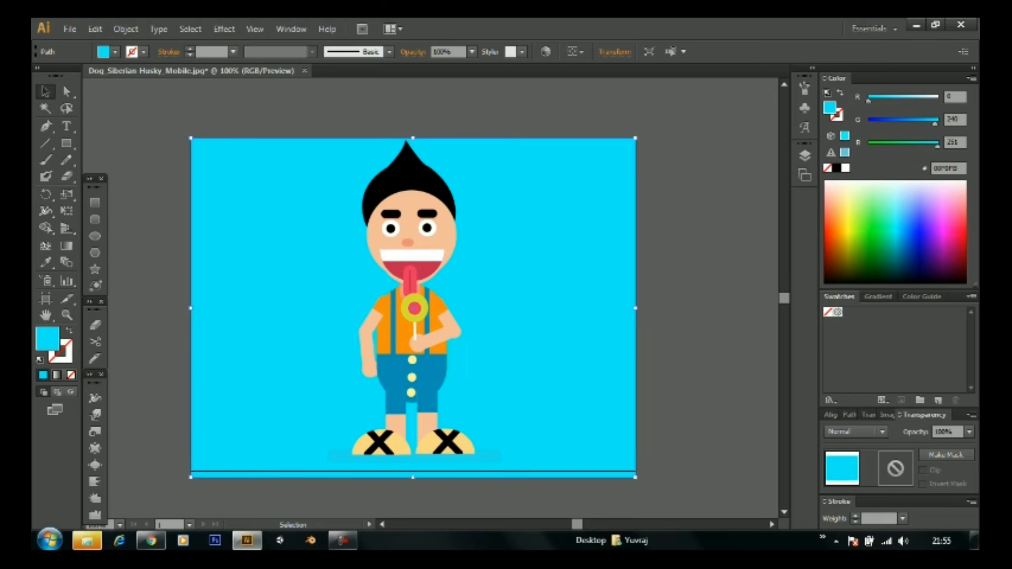
left_click_drag(642, 477, 635, 471)
key("ctrl+shift+a")
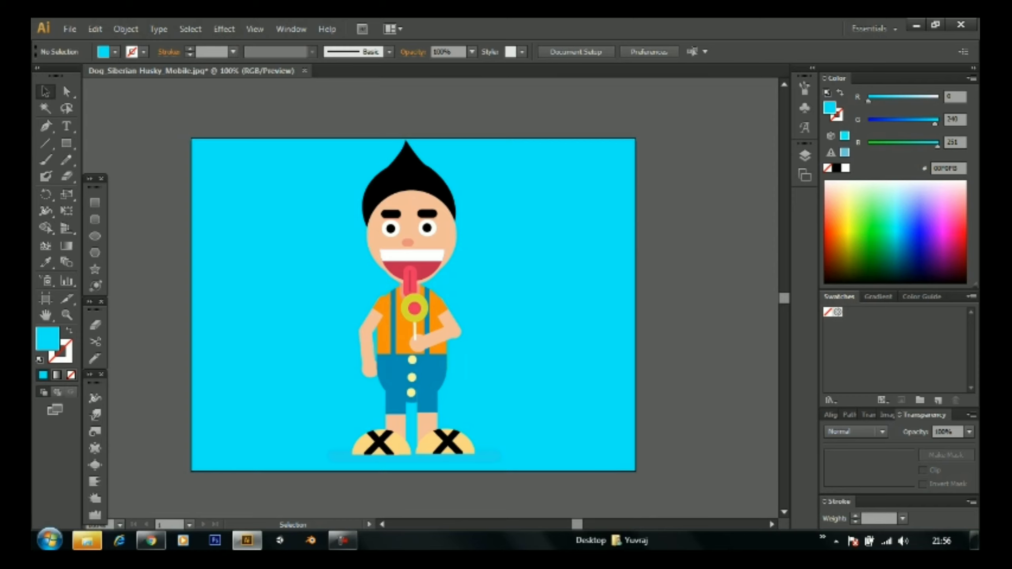
left_click(343, 540)
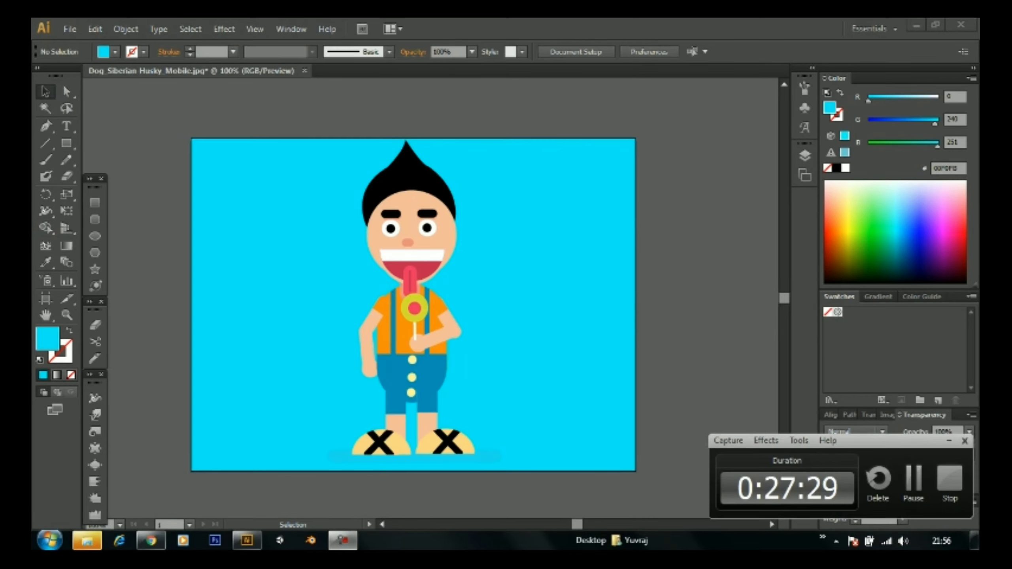